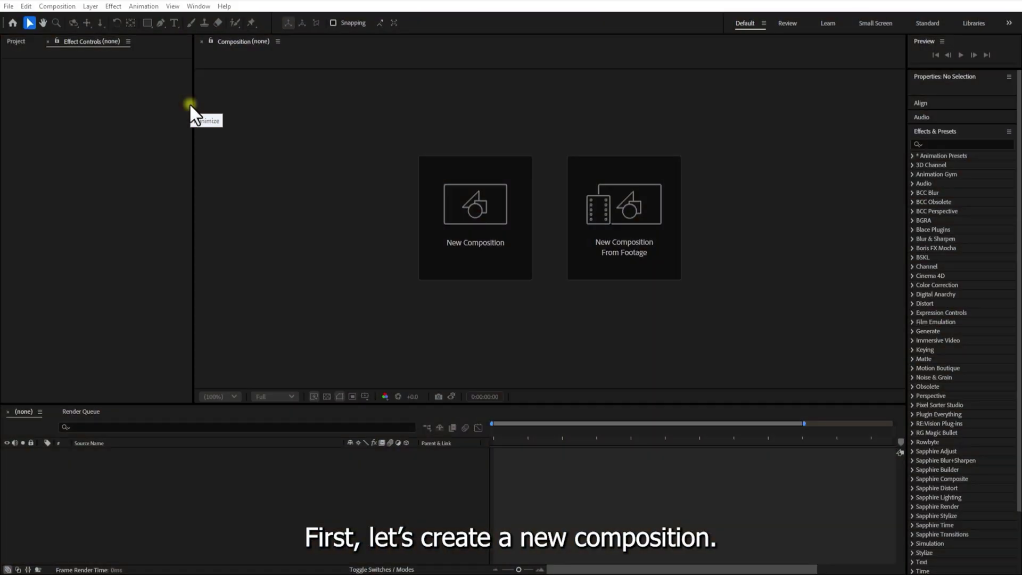
Create a 1080 x 1920 px composition named 3d at 25 fps, lasting 10 seconds, with a black background.
click(466, 242)
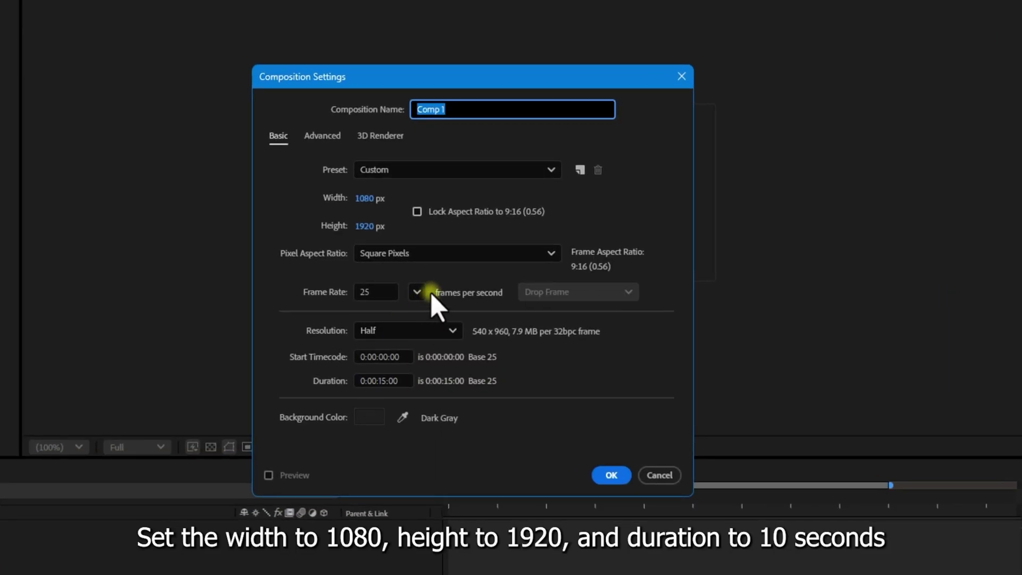
text(3d)
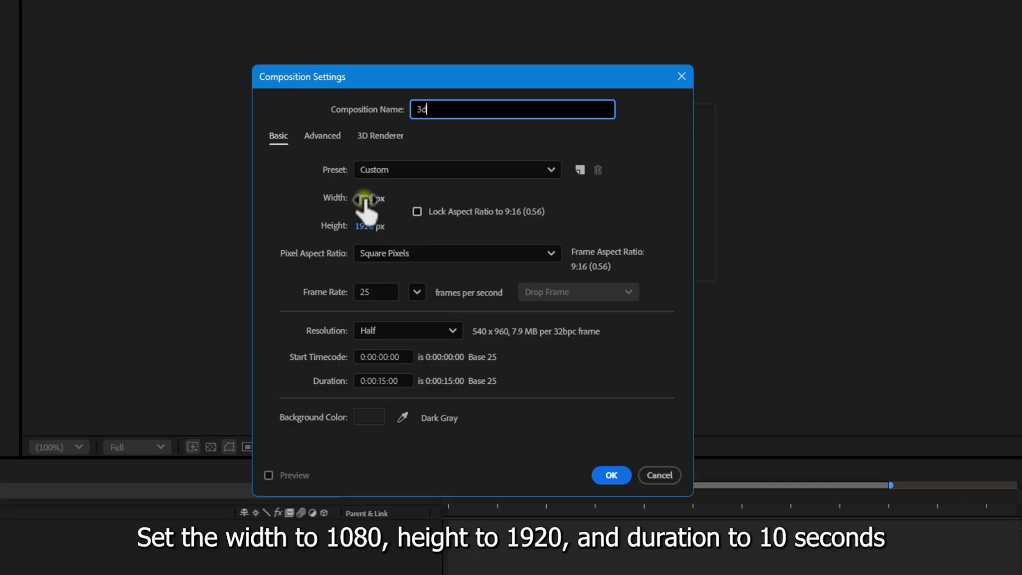
click(371, 415)
drag(324, 379, 301, 391)
click(613, 227)
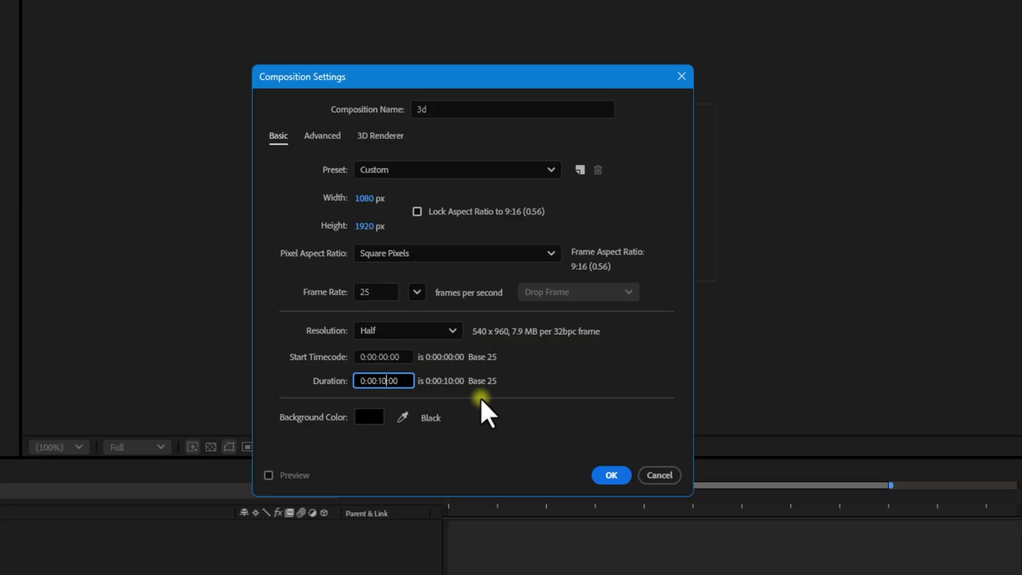
click(613, 480)
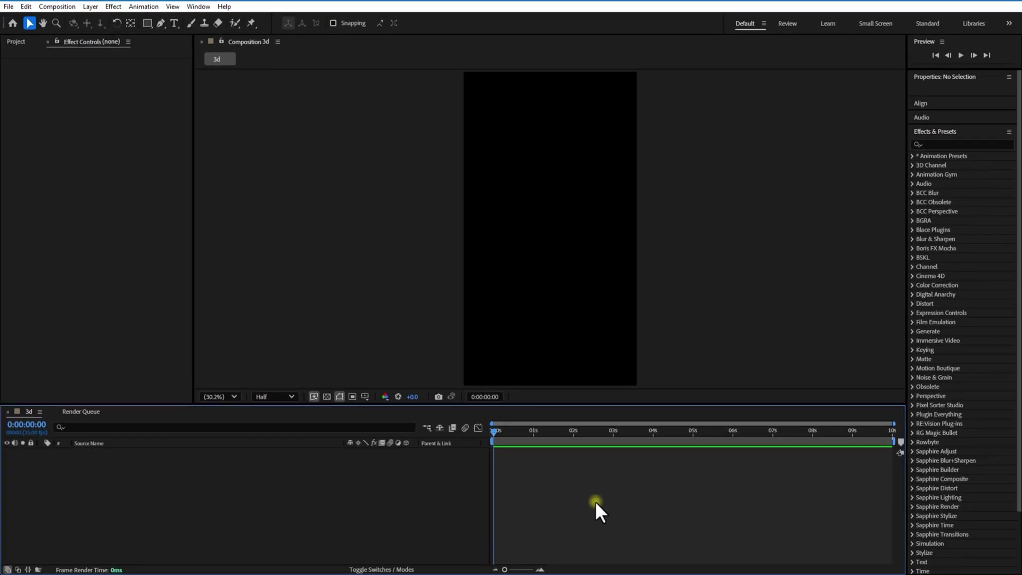
Import the collection of PNG and JPG images and the MP4 clip into the project.
click(18, 41)
right_click(49, 232)
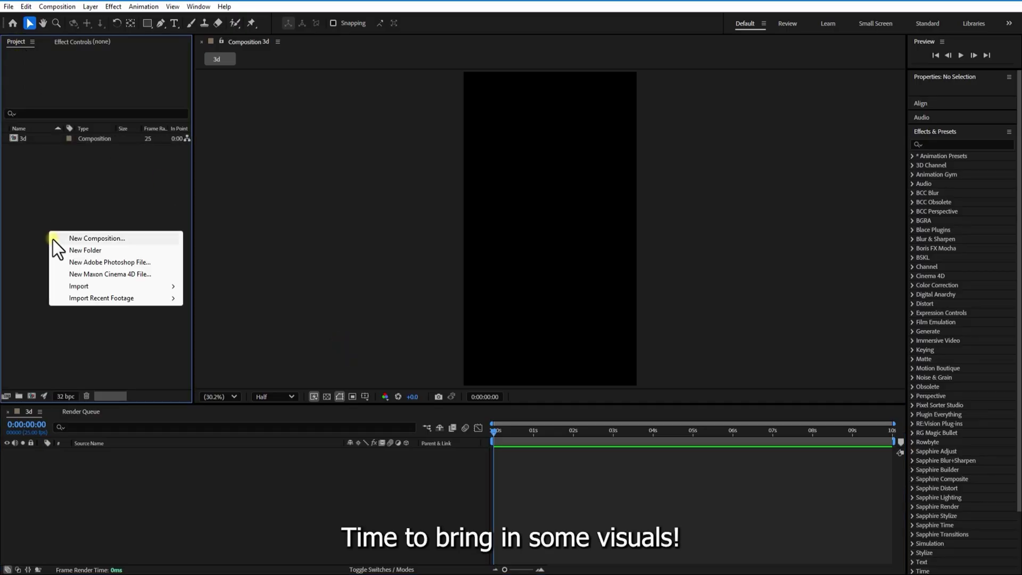
mouse_move(85, 286)
click(213, 289)
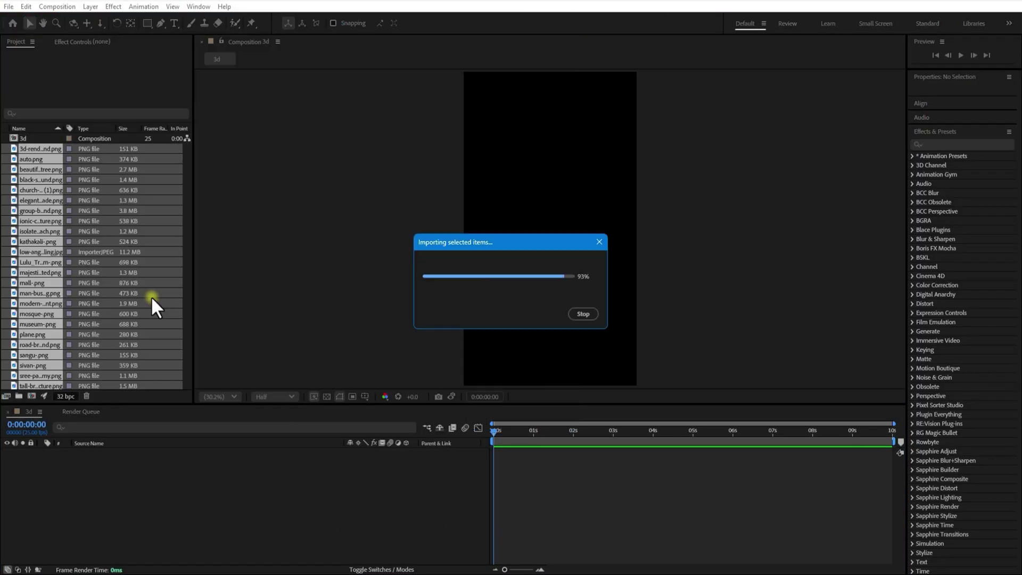
Add the lighthouse image varkala-.png to the 3d composition and make it a 3D layer.
scroll(80, 303, down, 5)
scroll(58, 310, up, 3)
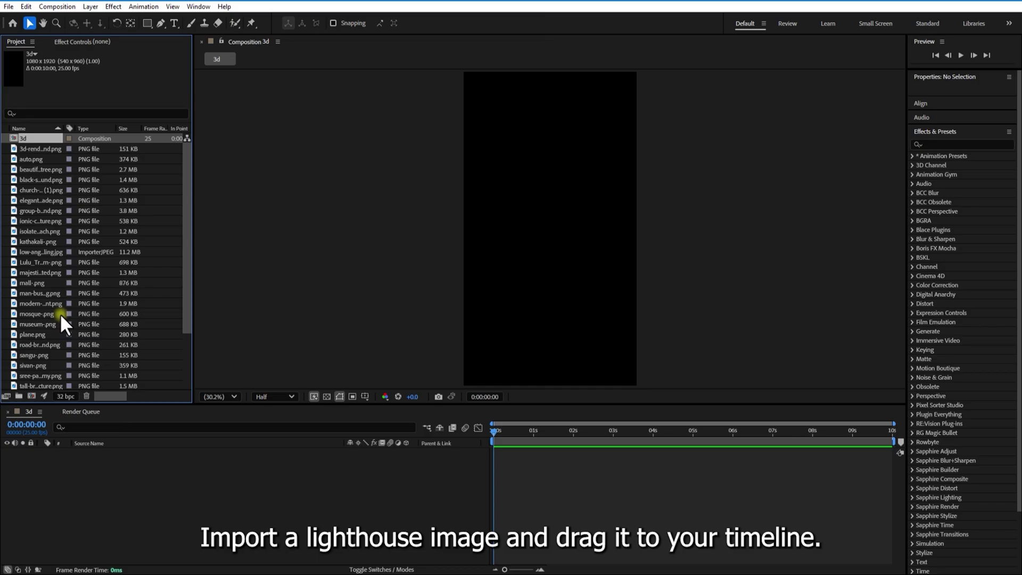
scroll(68, 290, down, 3)
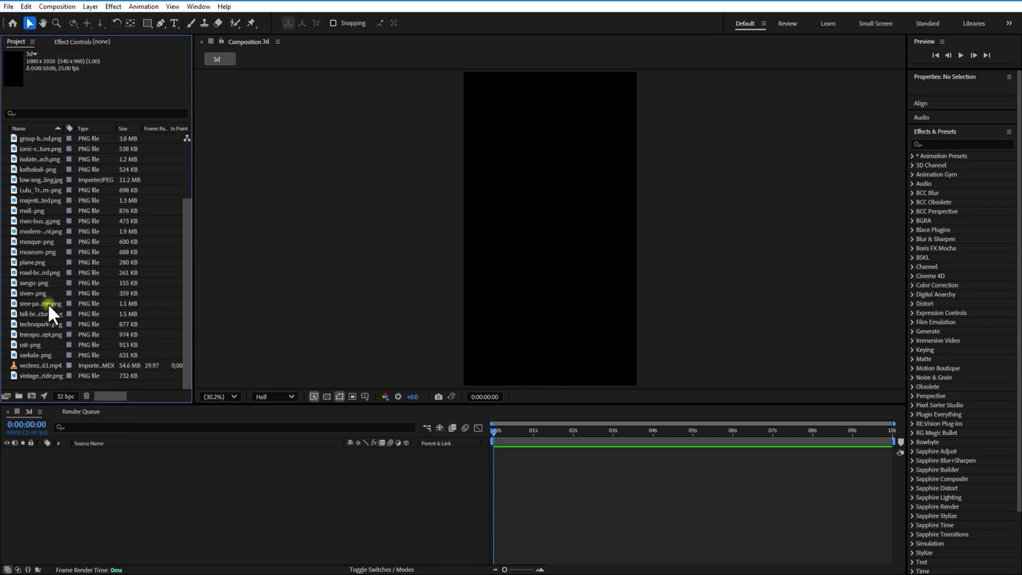
click(42, 355)
drag(52, 358, 107, 482)
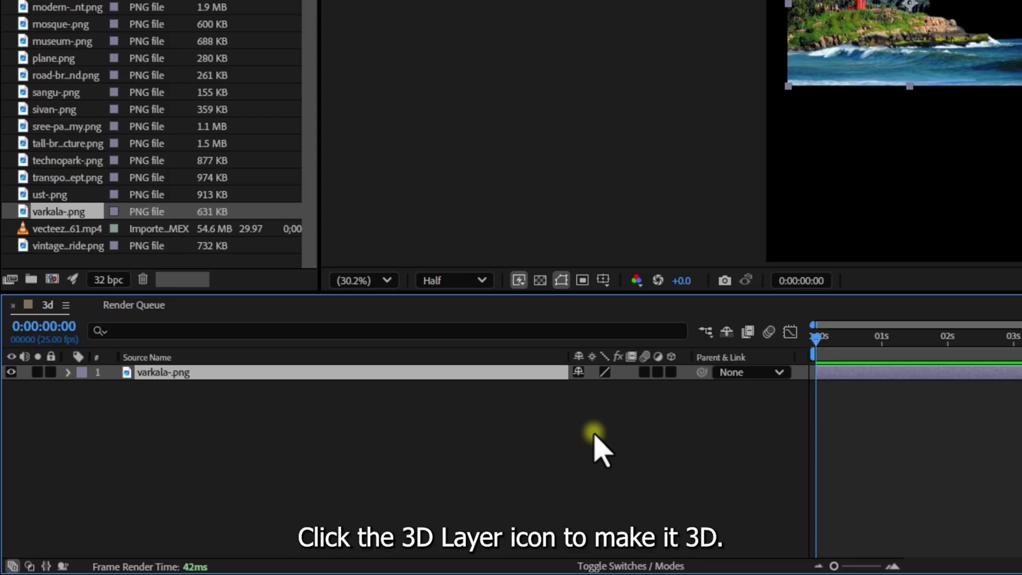
click(671, 372)
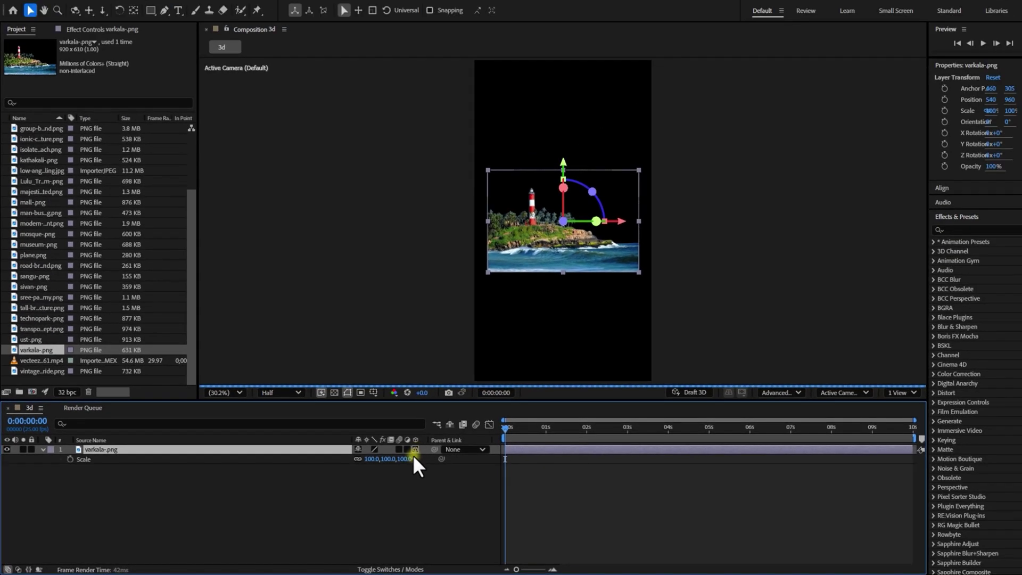
Scale the lighthouse layer to 156% and shift it horizontally to an X position of 698.
key(s)
drag(374, 462, 388, 461)
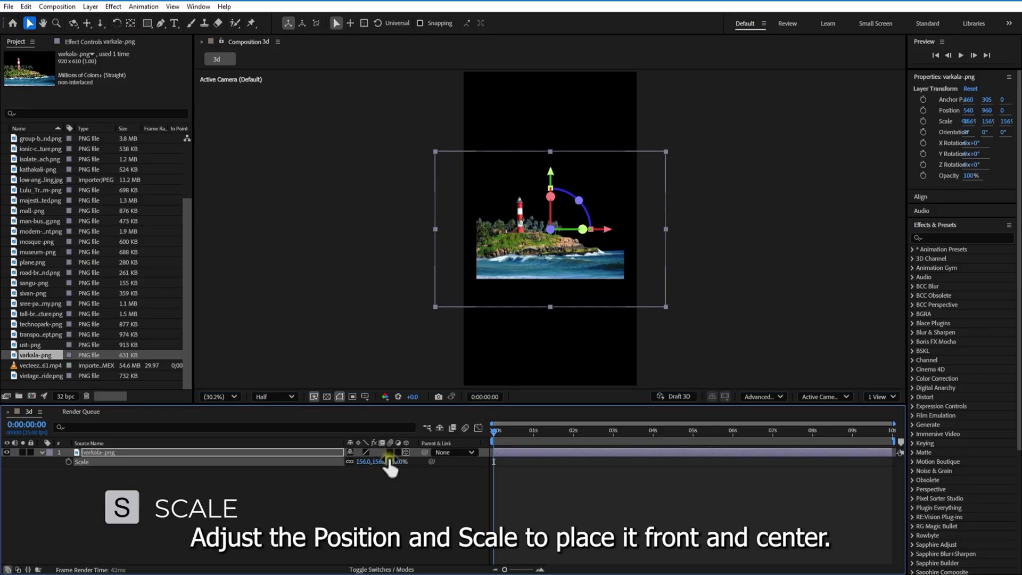
click(337, 483)
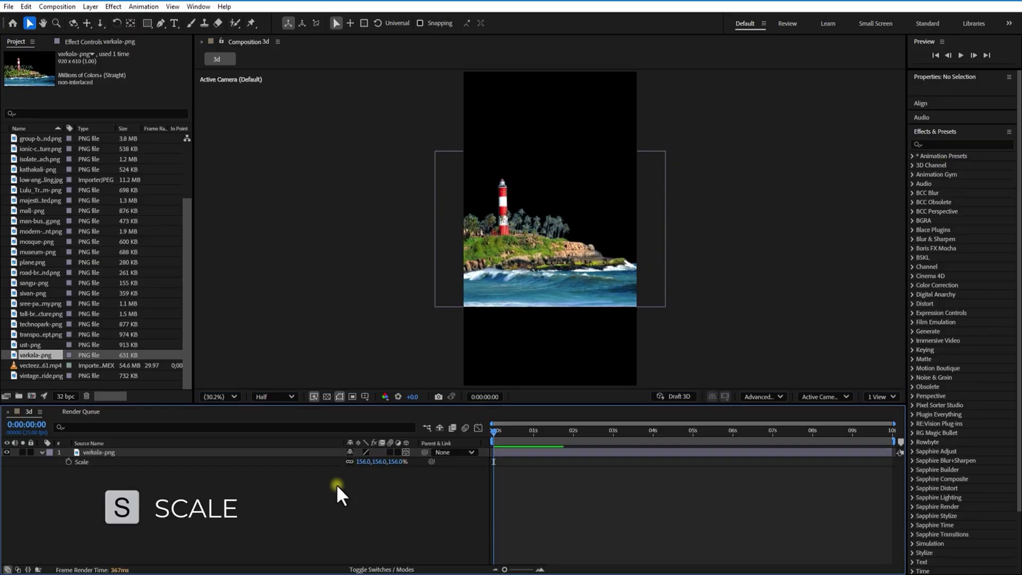
click(309, 452)
key(p)
drag(354, 462, 436, 460)
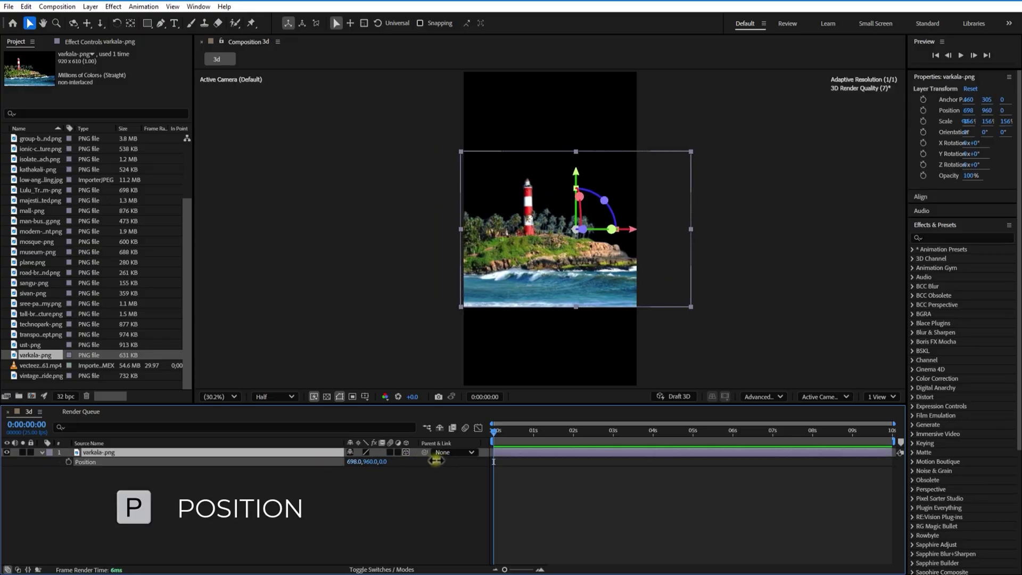
Enlarge the lighthouse layer further and shift it right so the island spans the frame with the lighthouse near the centre.
click(294, 452)
key(s)
drag(361, 462, 464, 462)
click(313, 452)
key(p)
click(362, 487)
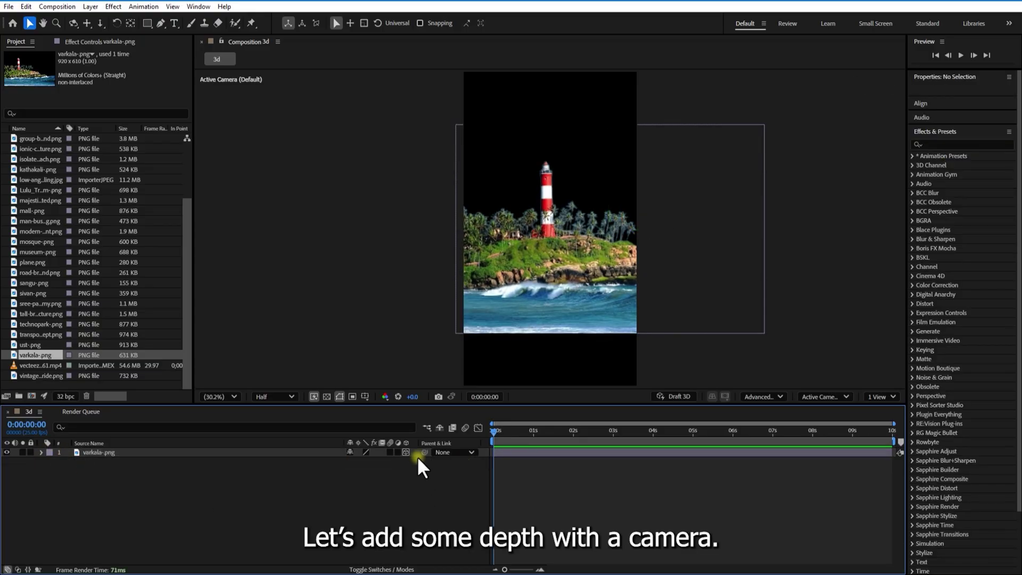
Add a two-node camera named Camera 1 to the composition using the current camera settings.
right_click(266, 491)
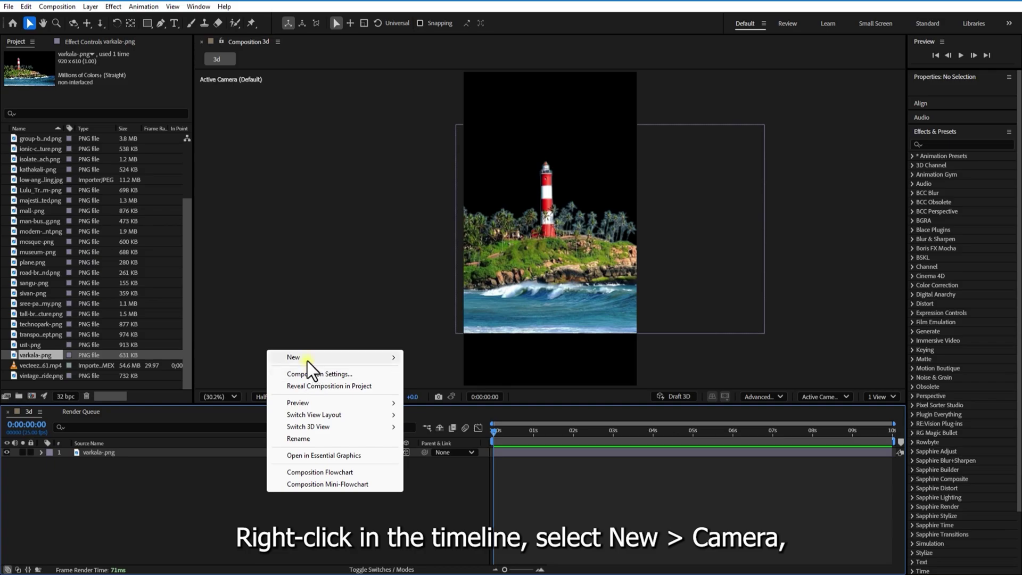
mouse_move(307, 361)
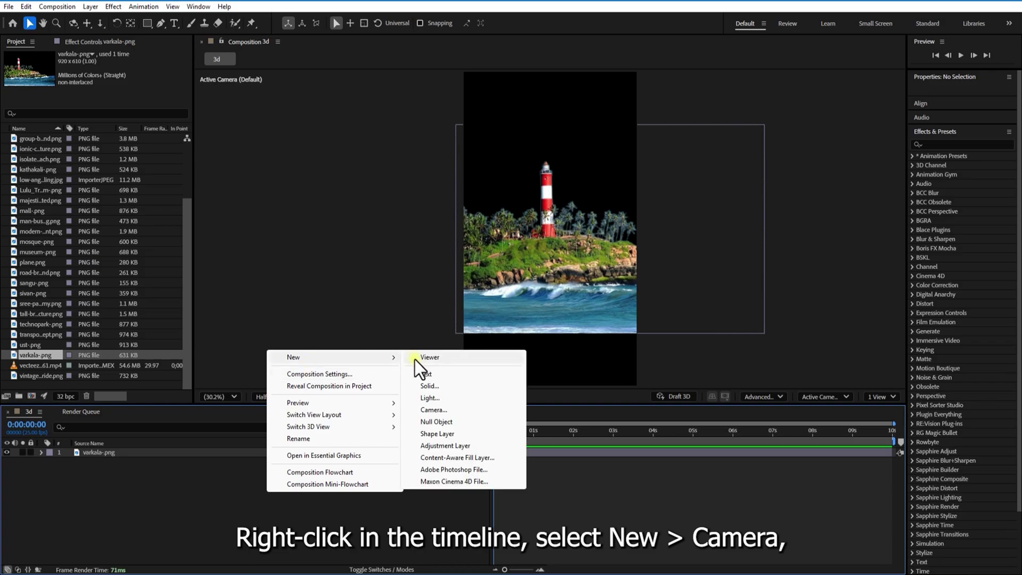
click(434, 410)
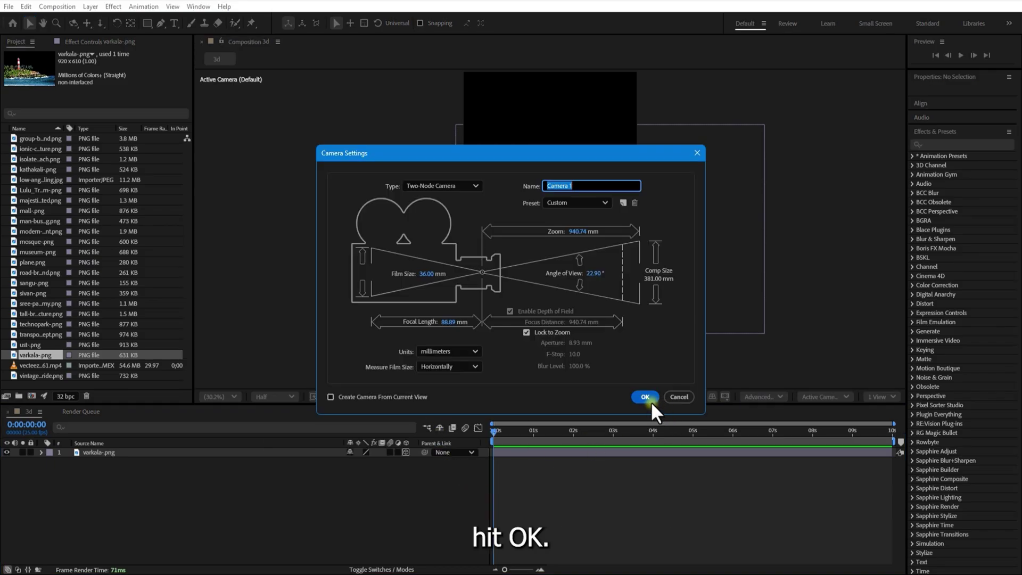
click(645, 397)
Create a 3D null object and parent Camera 1 to it.
right_click(296, 504)
mouse_move(358, 367)
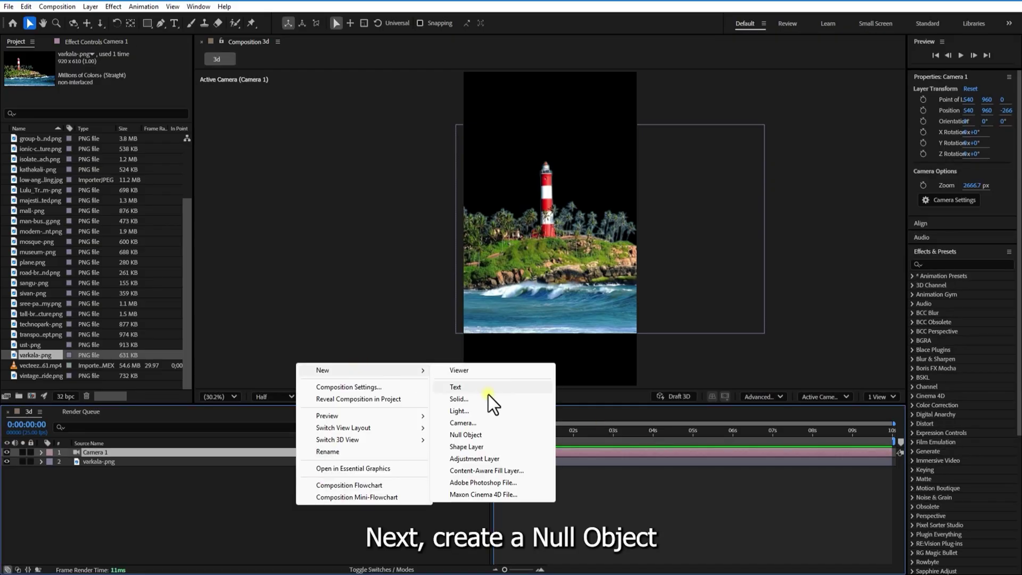
click(471, 432)
click(404, 452)
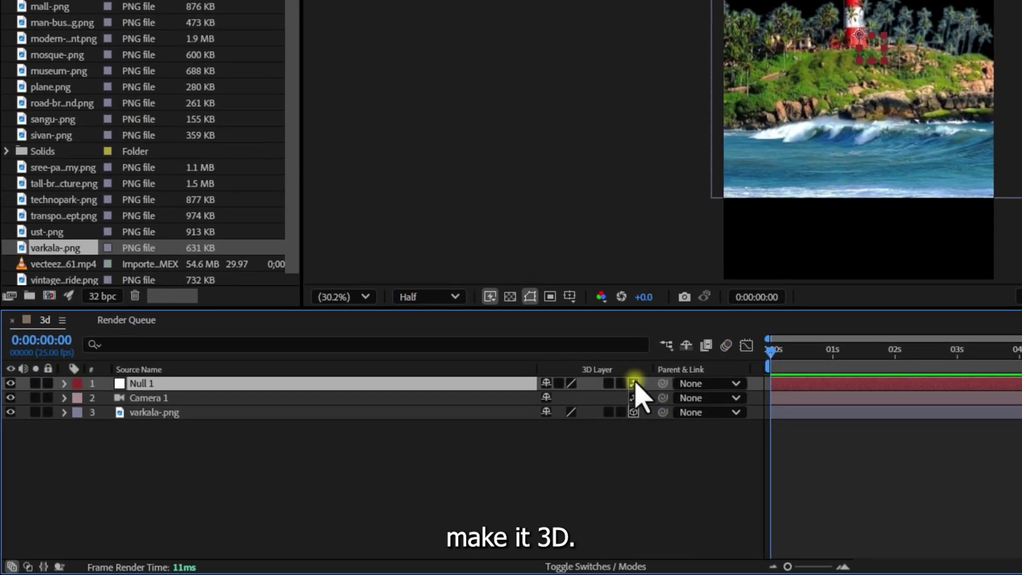
drag(663, 397, 415, 384)
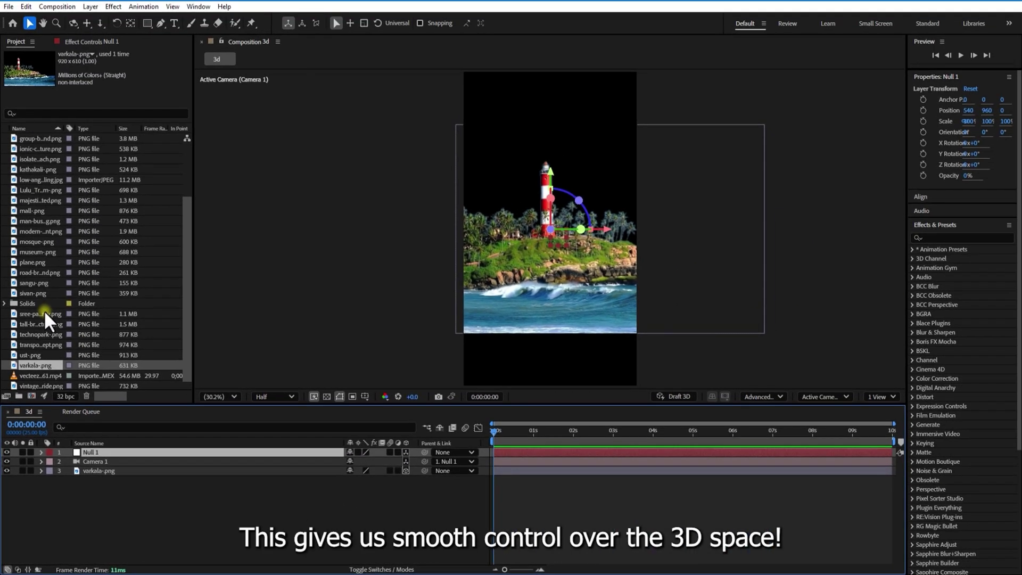
Add the open-door image above the lighthouse layer, rename it door, and make it and the layer 3D.
scroll(50, 274, up, 3)
drag(36, 90, 101, 470)
right_click(104, 471)
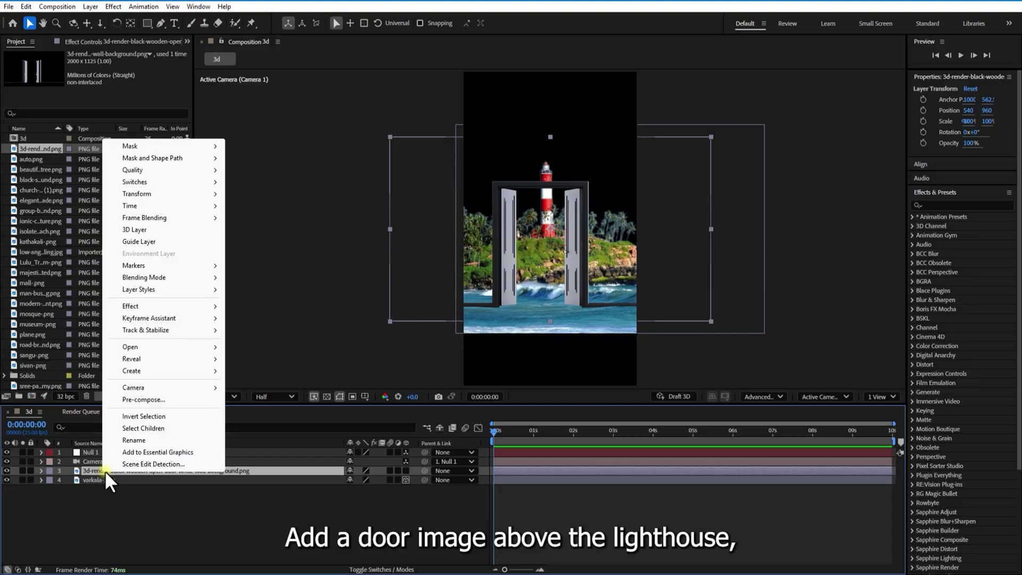
click(145, 440)
text(door)
key(Return)
click(170, 504)
drag(402, 469, 429, 503)
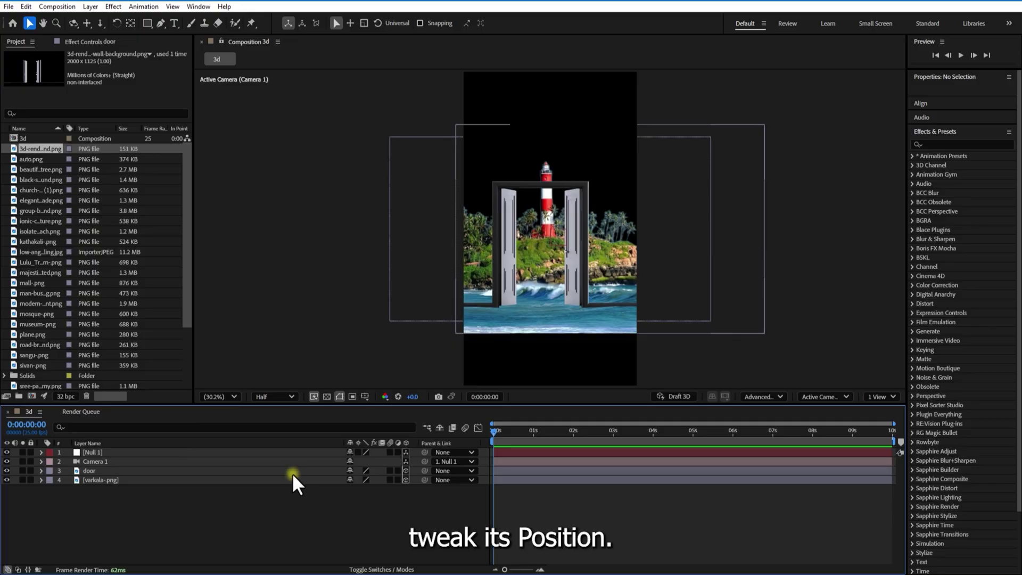
Position the door layer at 585, 685, 0 so it frames the lighthouse.
click(267, 469)
key(p)
drag(370, 480, 340, 477)
click(359, 547)
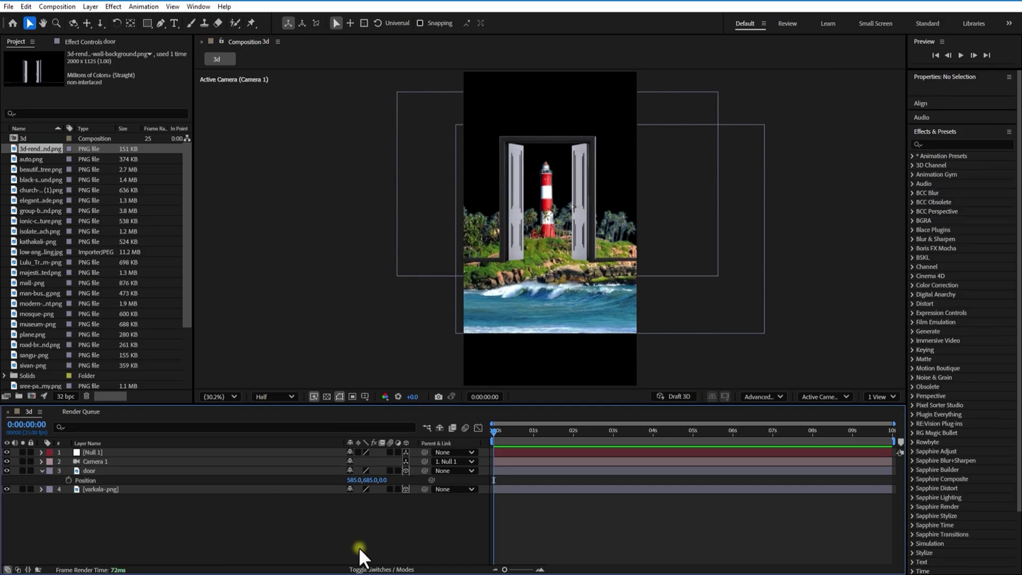
click(41, 470)
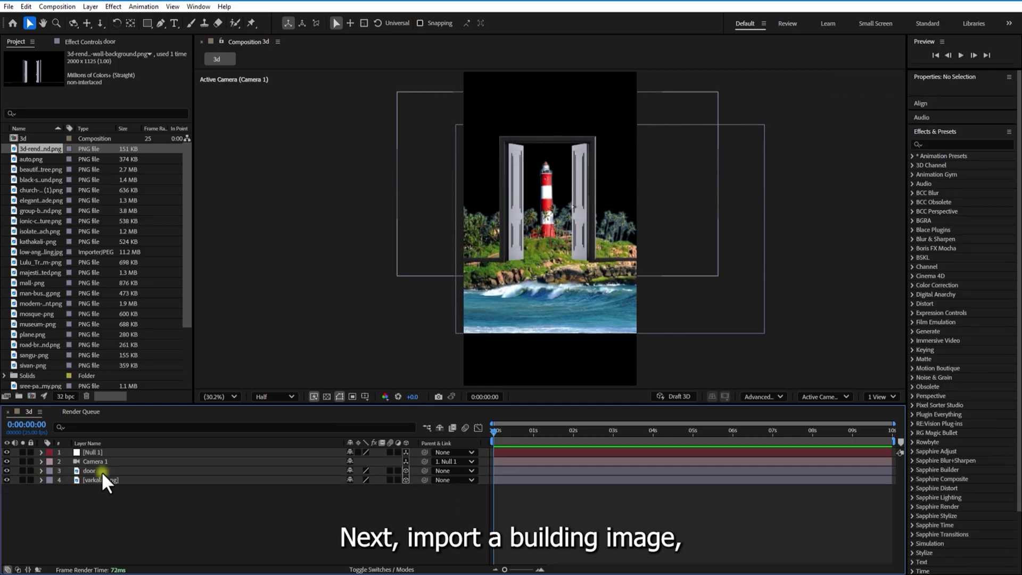
Add the modern high-rise building image as a 3D layer directly beneath the door layer.
click(500, 450)
drag(38, 304, 401, 470)
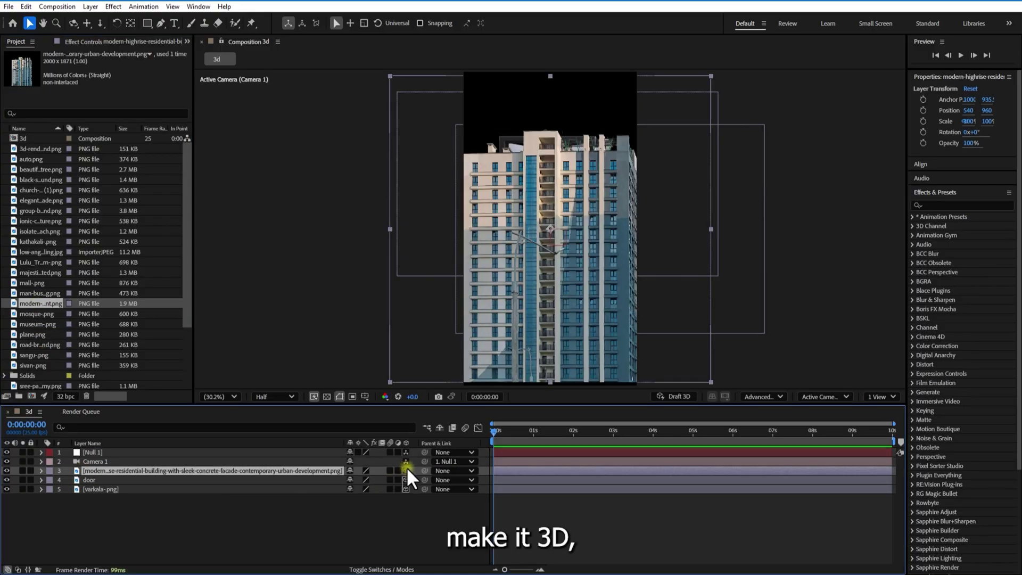
click(406, 470)
drag(256, 468, 255, 488)
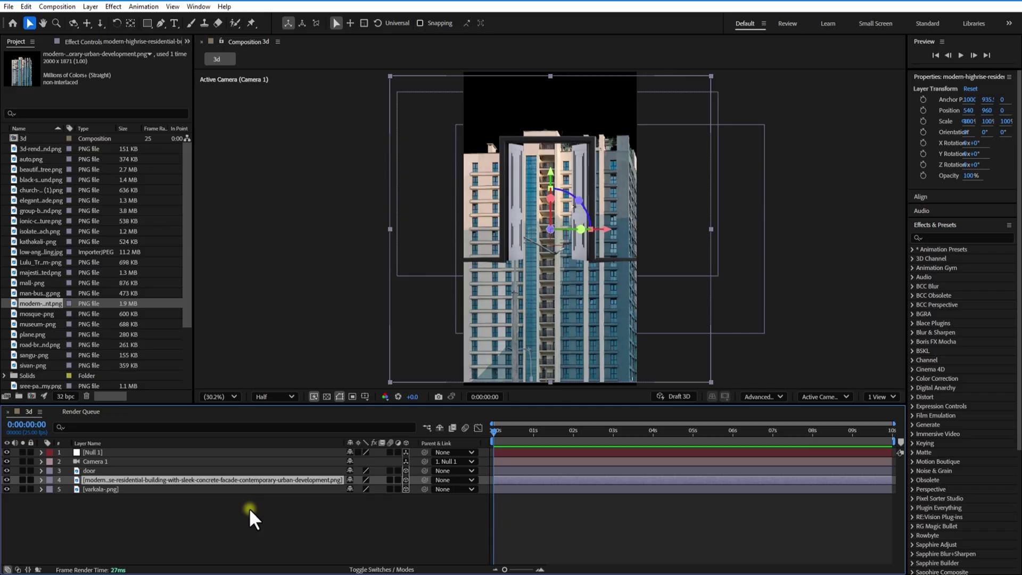
Scale the high-rise layer down to 31% and rename it building 1.
key(p)
right_click(235, 480)
click(269, 452)
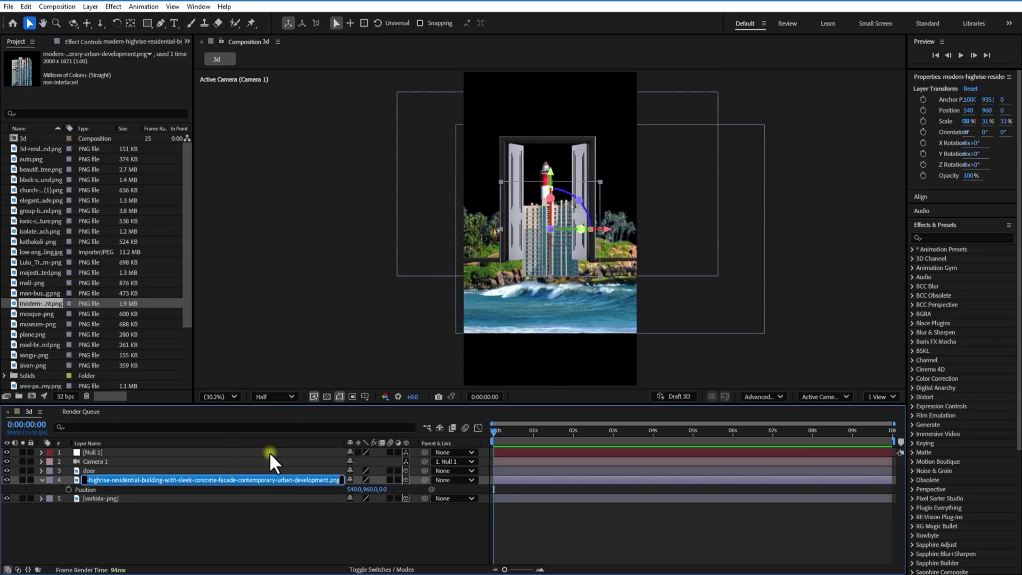
text(building 1)
key(Return)
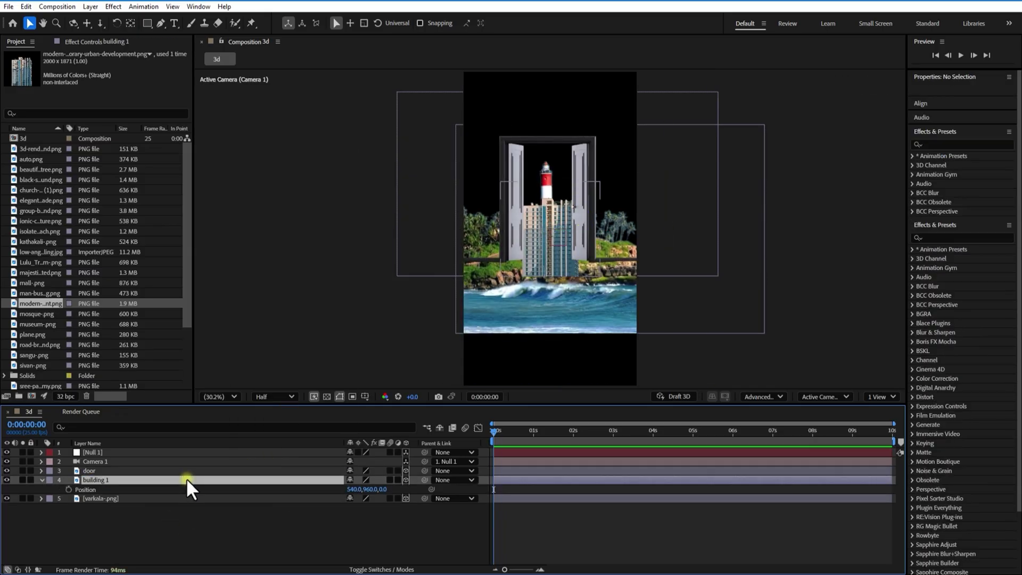
Scale building 1 to 51% and position it at 951, 677, 0, to the right of the door.
key(p)
key(p)
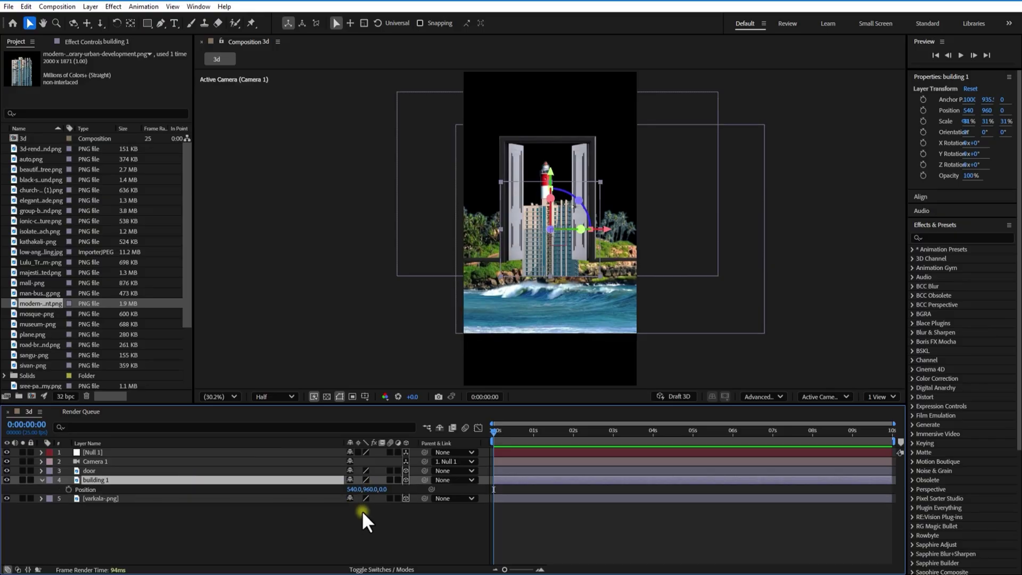
drag(367, 489, 307, 490)
key(s)
key(p)
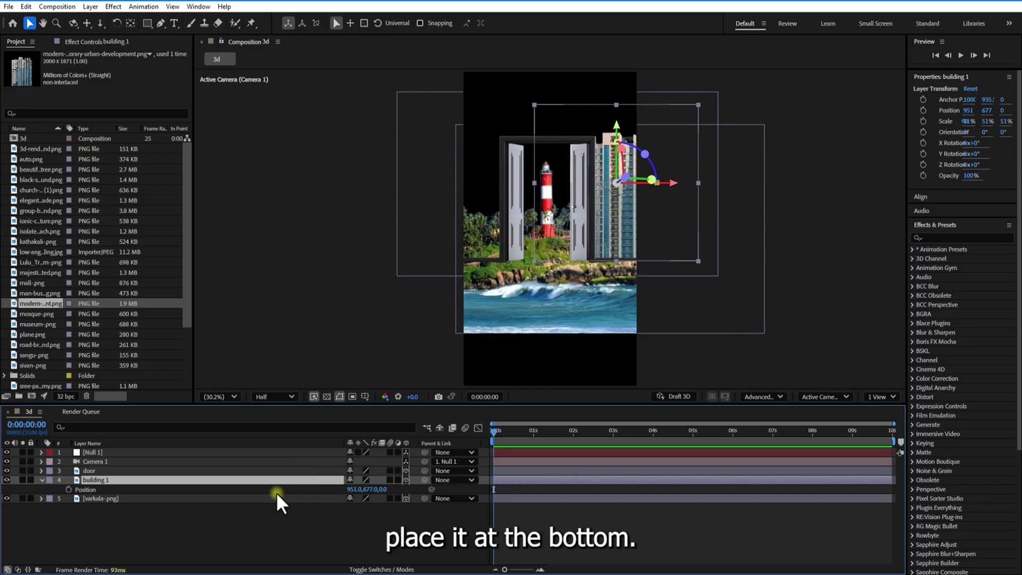
Place building 1 beneath the lighthouse layer at a Z position of 13 and duplicate it.
click(43, 481)
drag(97, 480, 116, 496)
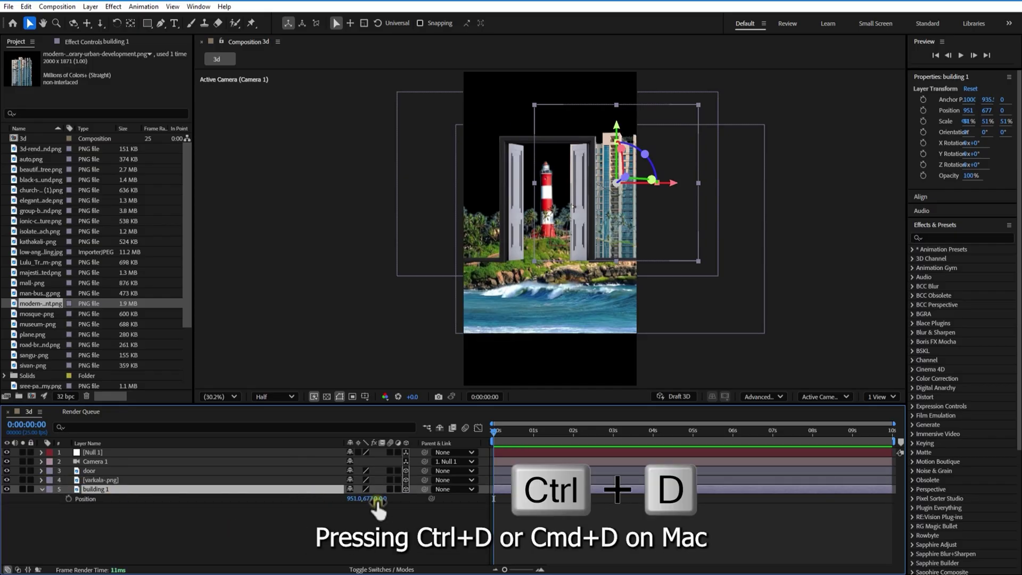
click(107, 489)
key(ctrl+d)
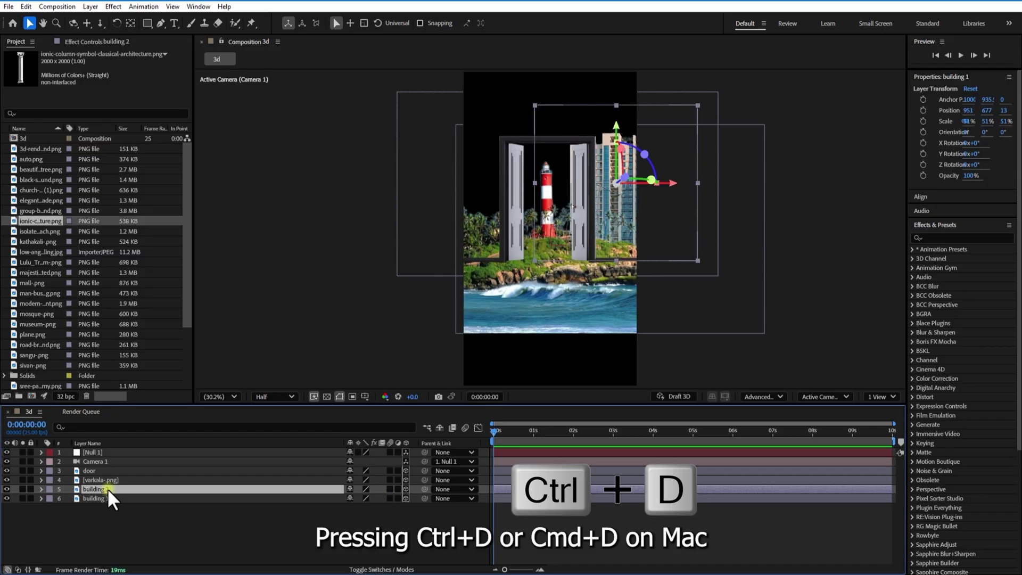
Position the duplicate, building 2, at -81, 677, 13 on the left side of the door.
key(p)
drag(351, 499, 202, 503)
drag(316, 498, 159, 499)
key(F2)
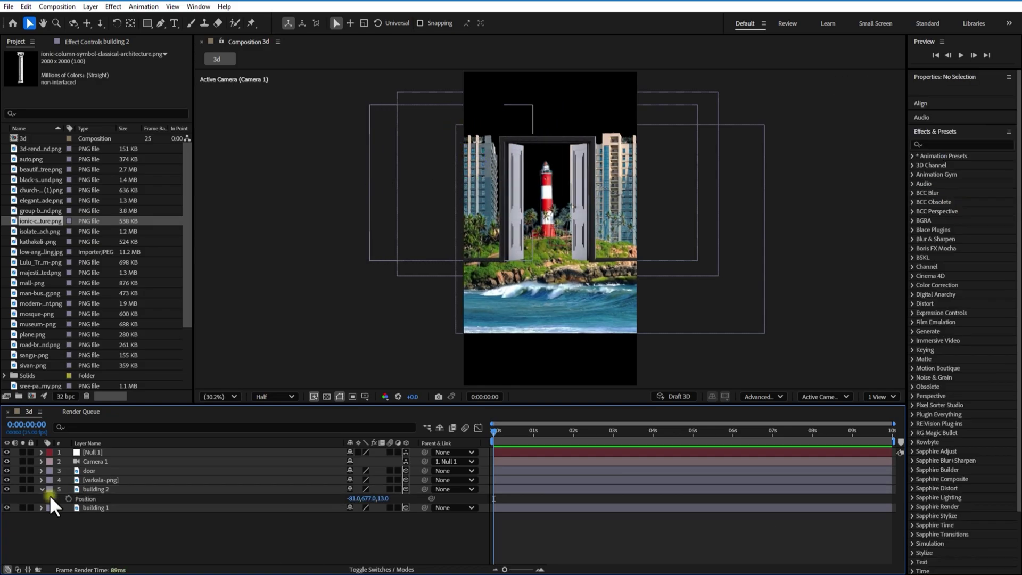
click(42, 489)
Add the road bridge image above the door layer and rename it bridge.
click(37, 169)
click(38, 283)
drag(40, 345, 110, 468)
right_click(273, 471)
click(287, 463)
text(bridge)
key(Return)
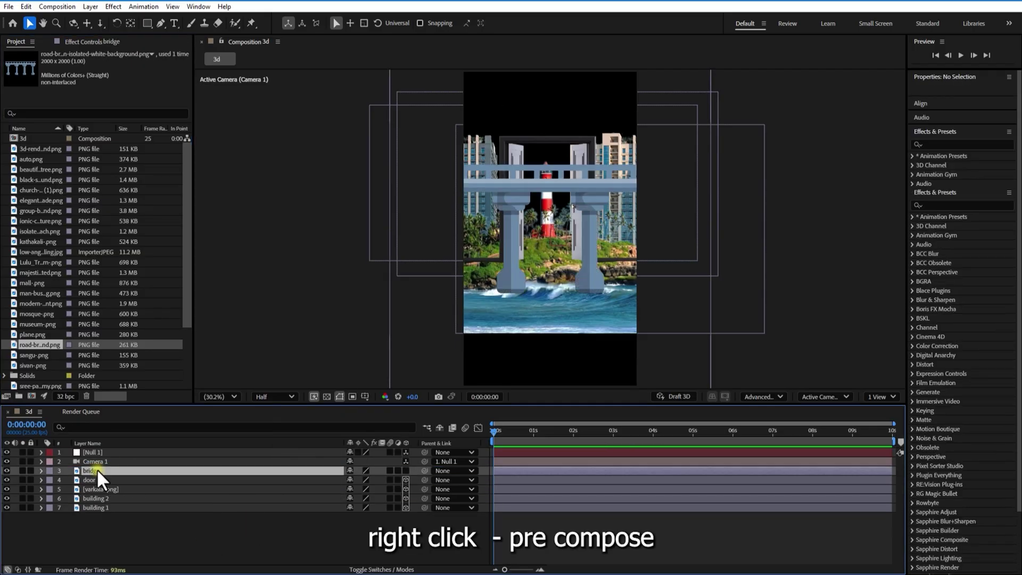
Pre-compose the bridge layer into a new composition named bridge, moving all attributes into it.
right_click(97, 468)
click(139, 397)
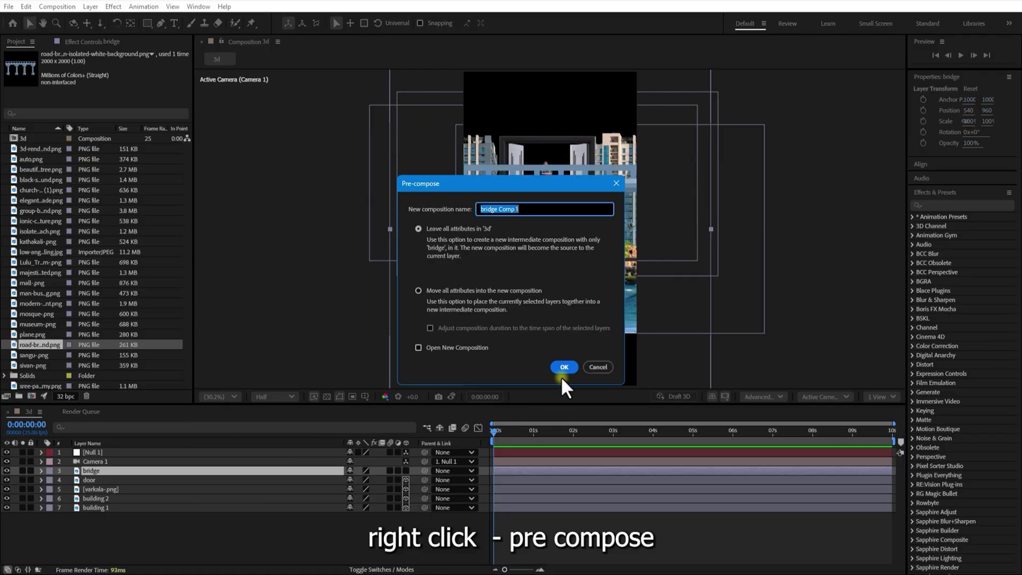
click(418, 290)
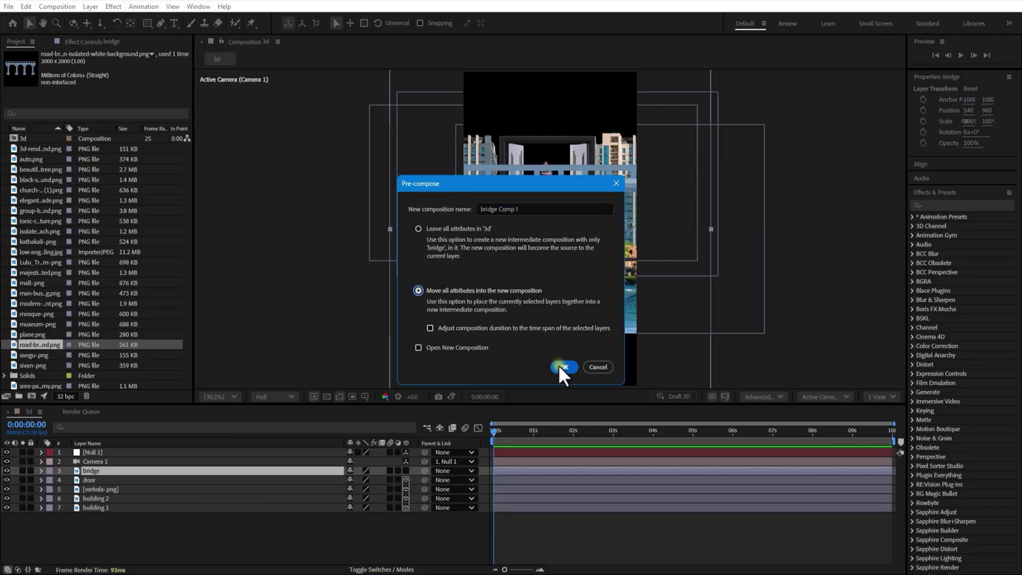
key(BackSpace)
key(BackSpace)
key(BackSpace)
key(BackSpace)
key(BackSpace)
key(BackSpace)
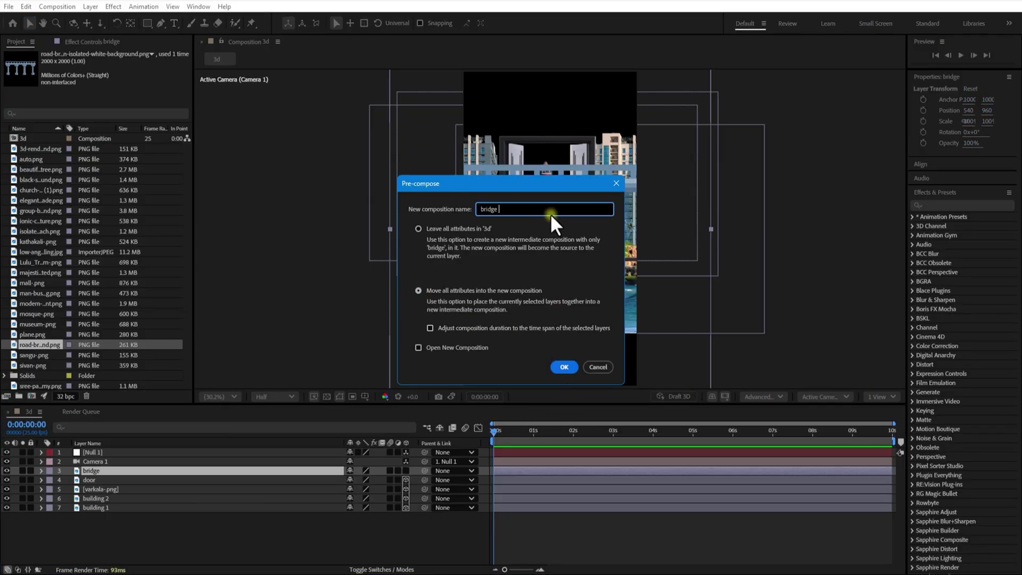
click(564, 367)
Open the bridge composition and scale its bridge layer to 58%.
double_click(190, 470)
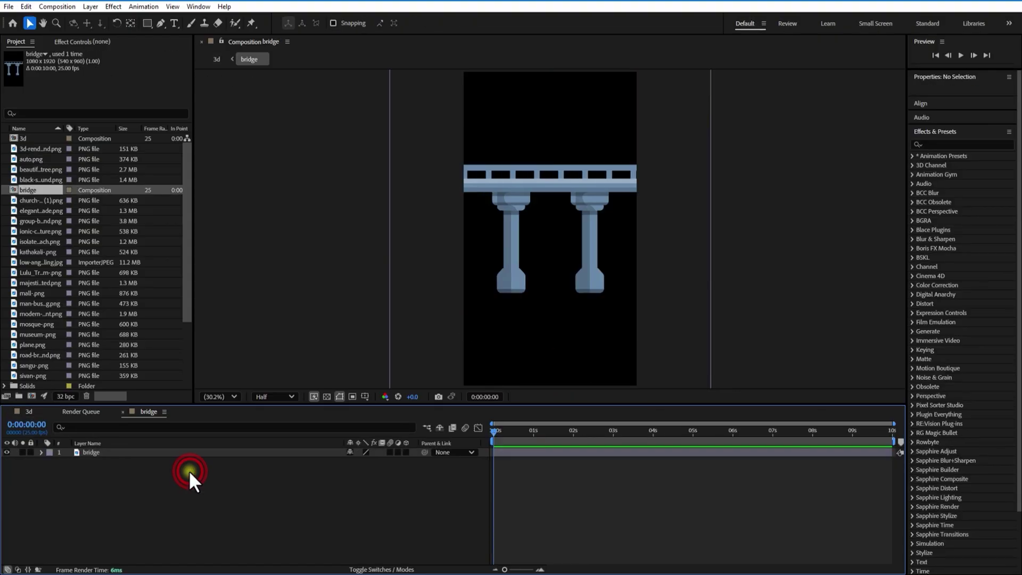
key(s)
drag(363, 462, 346, 468)
click(202, 510)
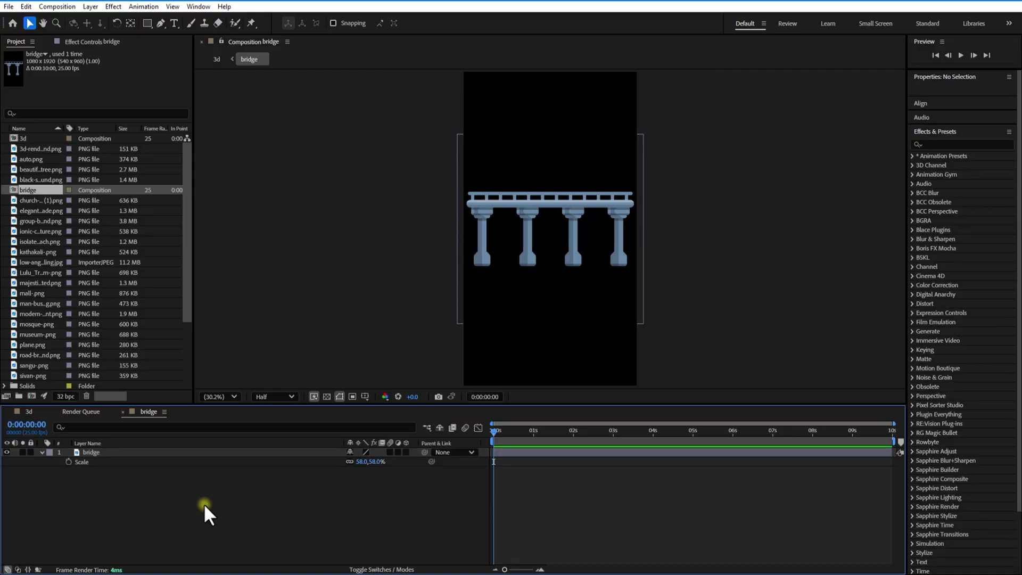
Add the vintage yellow bus and old bus coach images beneath the bridge layer, scaling down the coach and positioning it at 717, 712.
scroll(53, 319, down, 3)
click(51, 334)
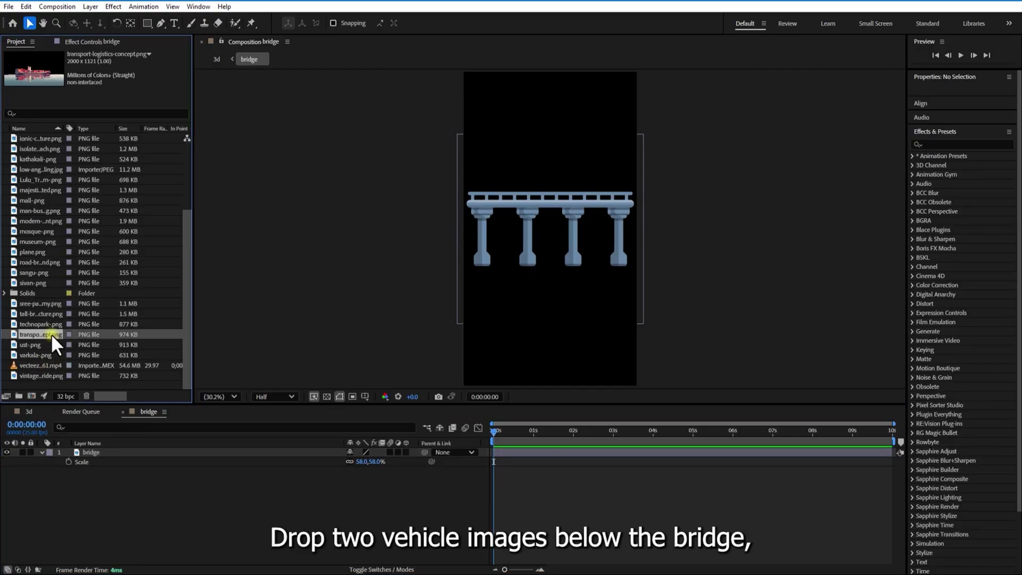
drag(37, 375, 256, 490)
drag(40, 149, 267, 515)
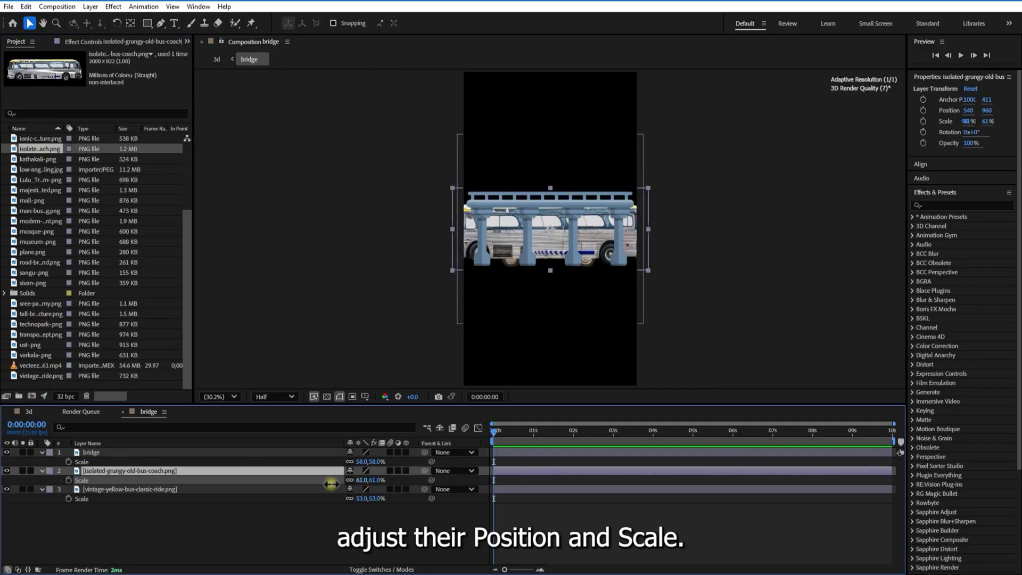
Flip the yellow bus horizontally, scale it to 22% and position it at 188, 718 on the bridge.
click(149, 490)
right_click(148, 489)
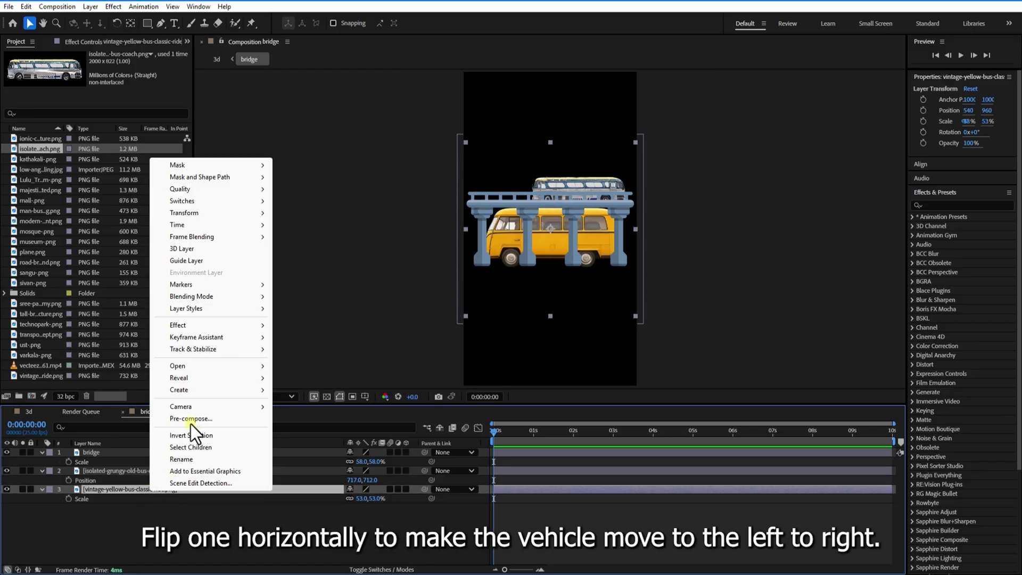
mouse_move(189, 212)
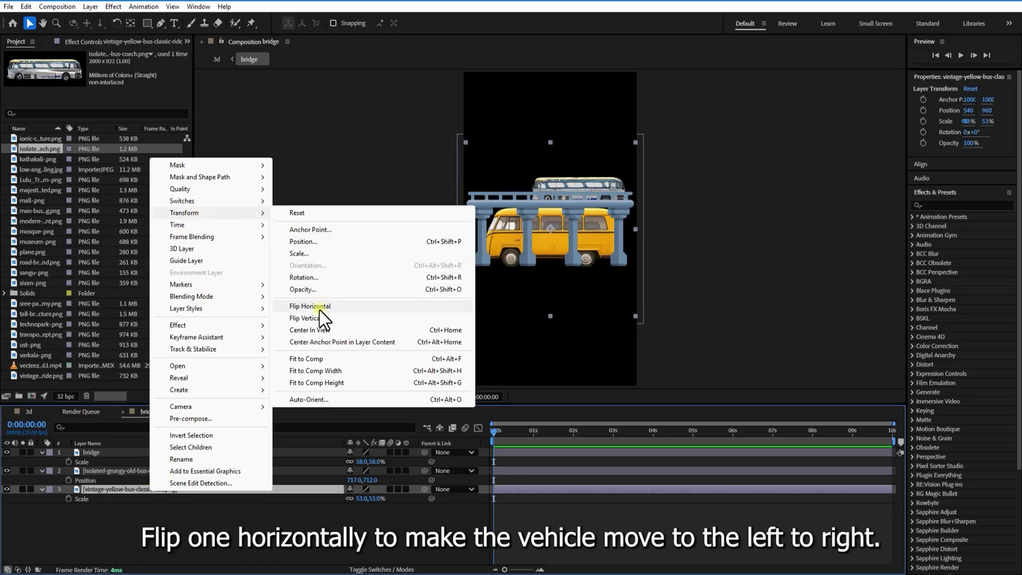
click(319, 310)
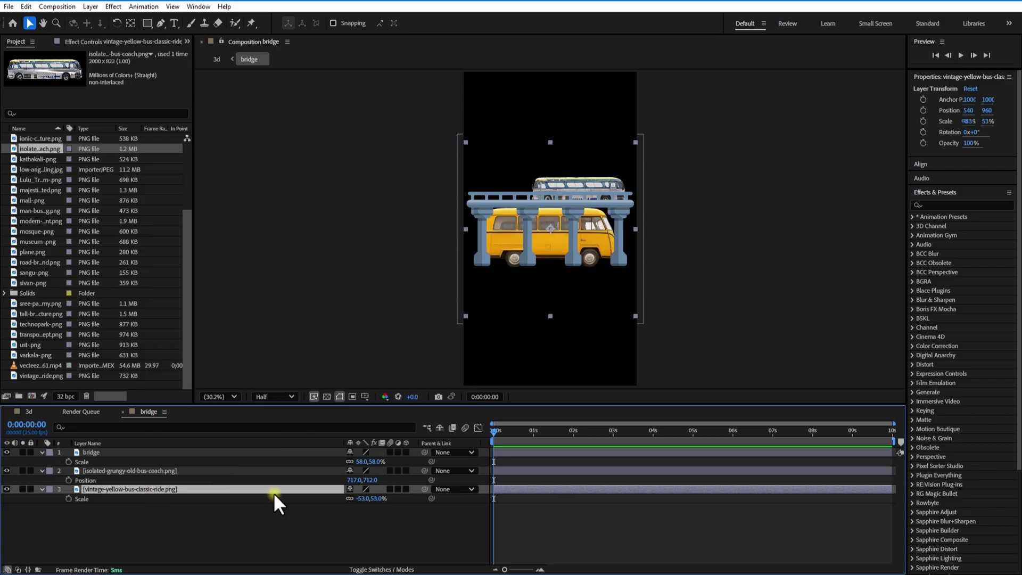
key(p)
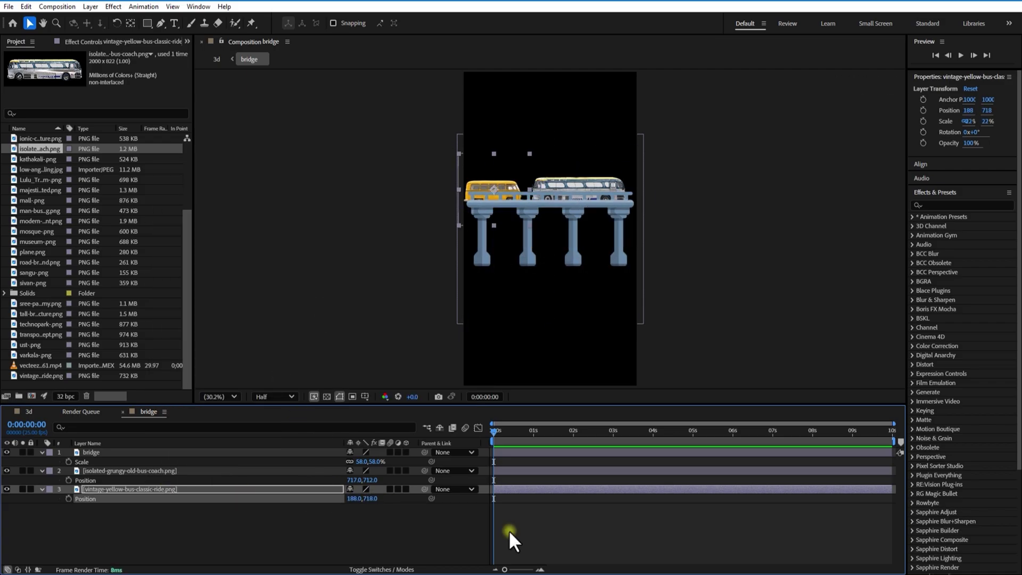
Start Position keyframes at 0 seconds on both the coach and yellow bus layers.
key(ctrl+Up)
drag(504, 569, 520, 569)
key(p)
click(111, 488)
key(p)
click(68, 480)
click(68, 498)
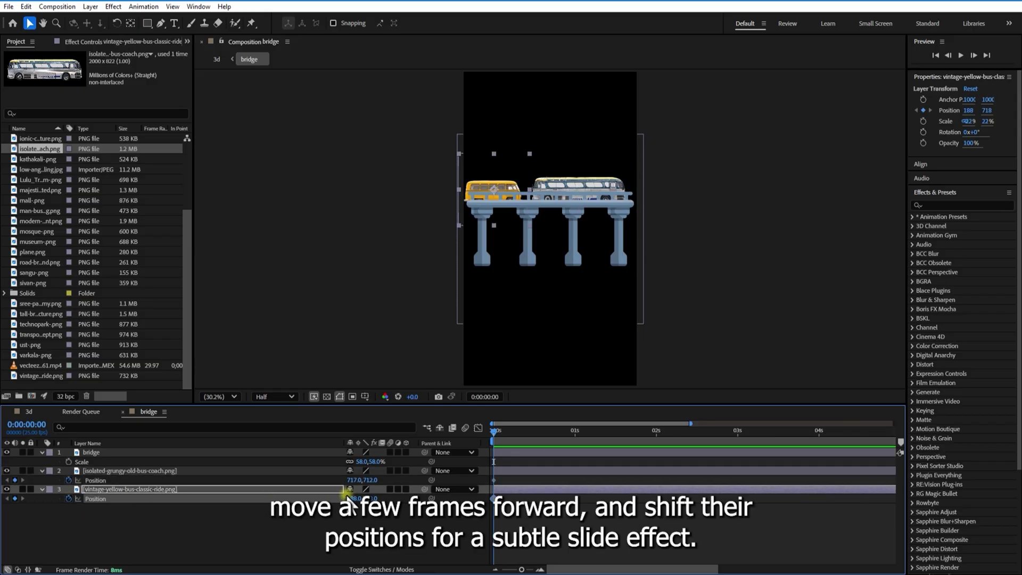
Move the starting positions out of frame, with the coach at 1458, 712 and the yellow bus at -235, 718.
drag(353, 480, 486, 476)
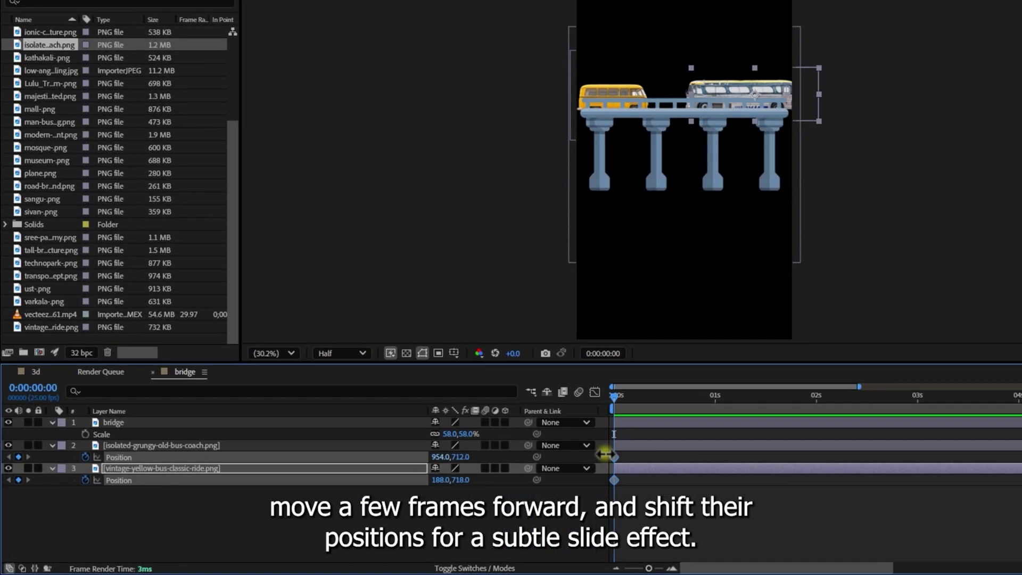
drag(604, 454, 751, 456)
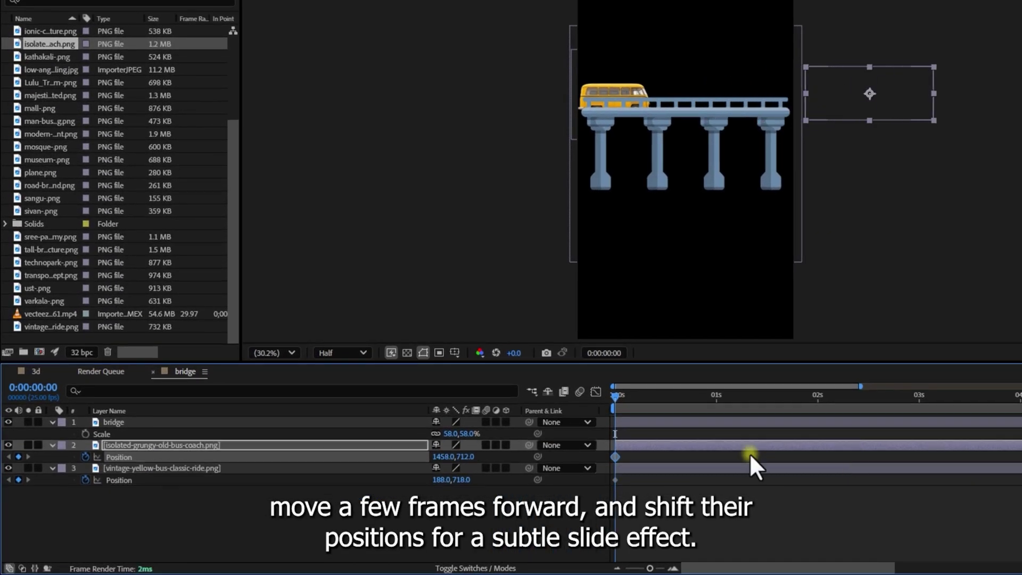
drag(471, 482, 137, 456)
At 1 second, set the coach's position to -464, 712 and the yellow bus's position to 1401, 718.
drag(641, 433, 716, 433)
drag(452, 457, 319, 473)
drag(467, 479, 608, 489)
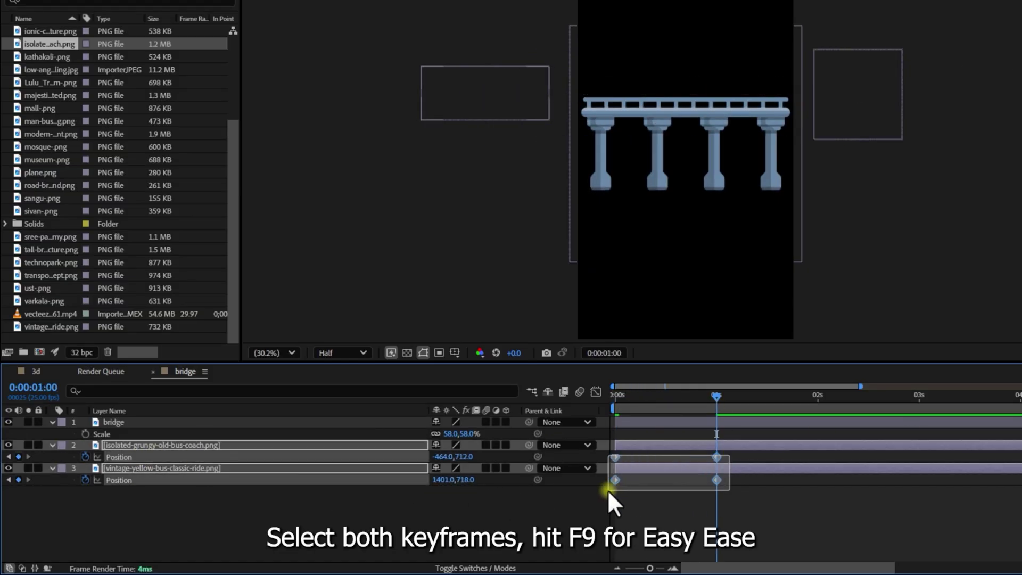
Apply Easy Ease to all Position keyframes of both buses.
right_click(611, 452)
right_click(615, 456)
mouse_move(671, 450)
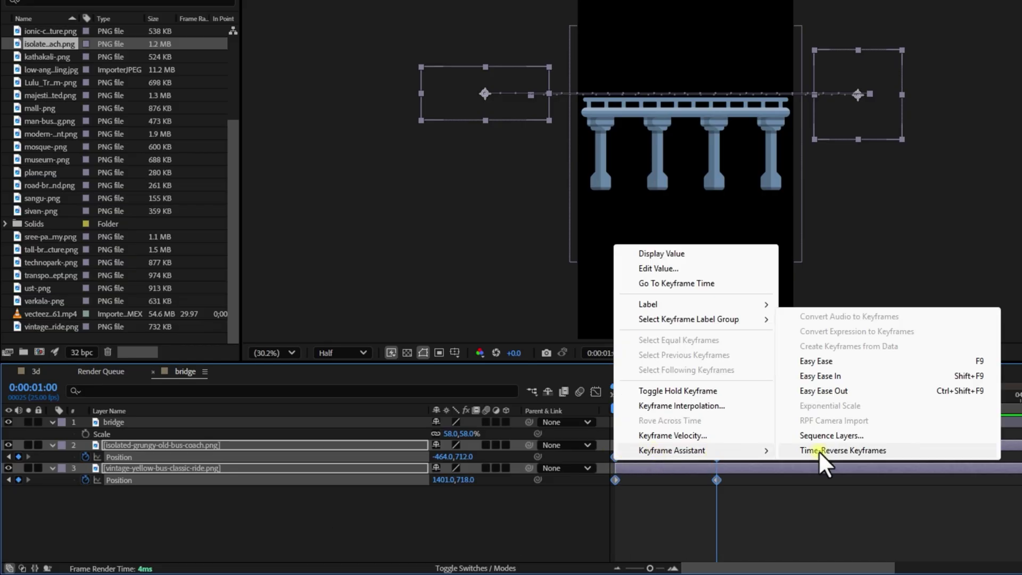
click(832, 359)
Copy both buses' Position keyframes and paste them at 2, 4, 6 and 8 seconds and at 0:00:09:24 to loop the motion.
key(ctrl+c)
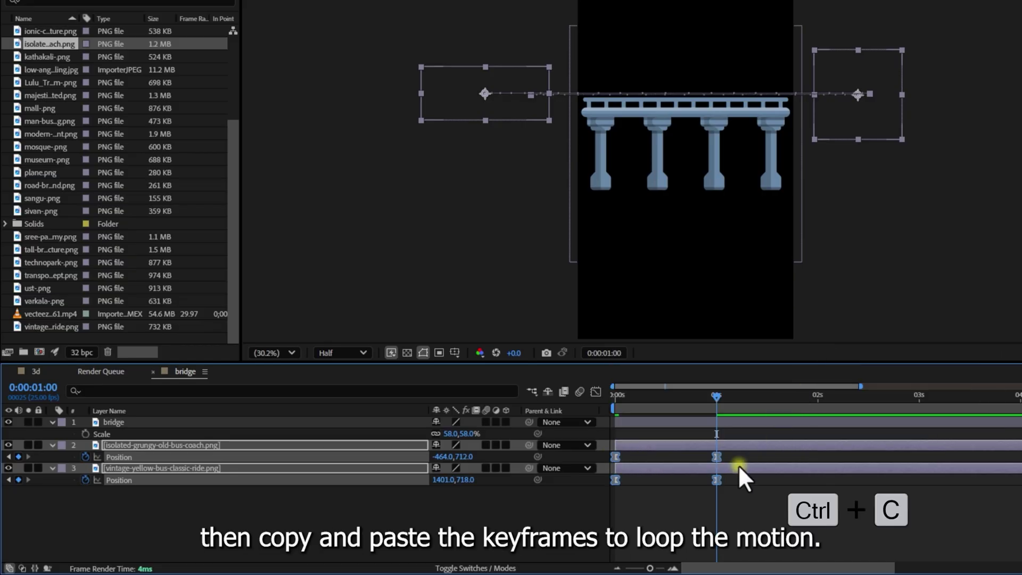
drag(715, 398, 817, 403)
key(ctrl+v)
key(ctrl+v)
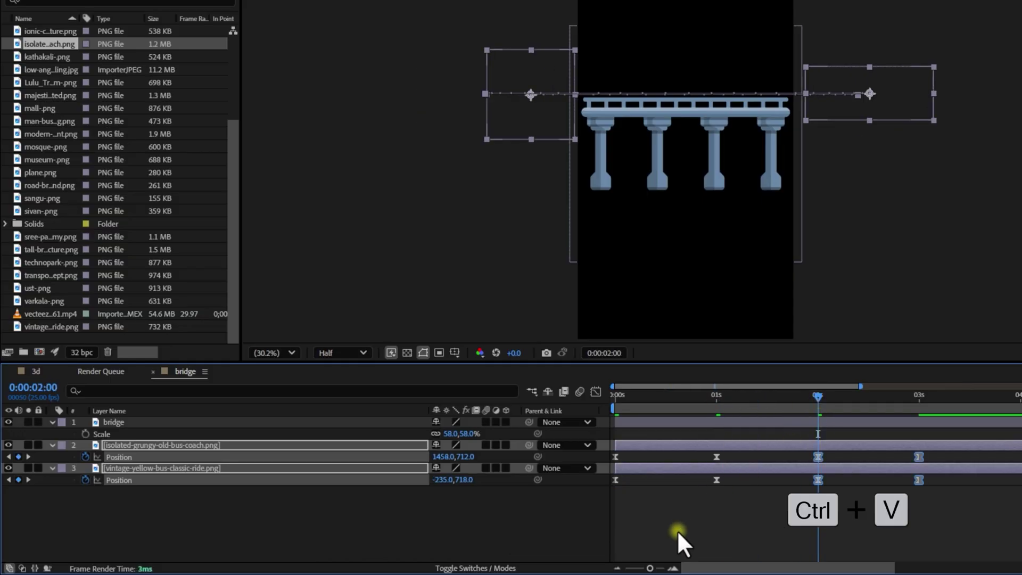
drag(648, 567, 639, 566)
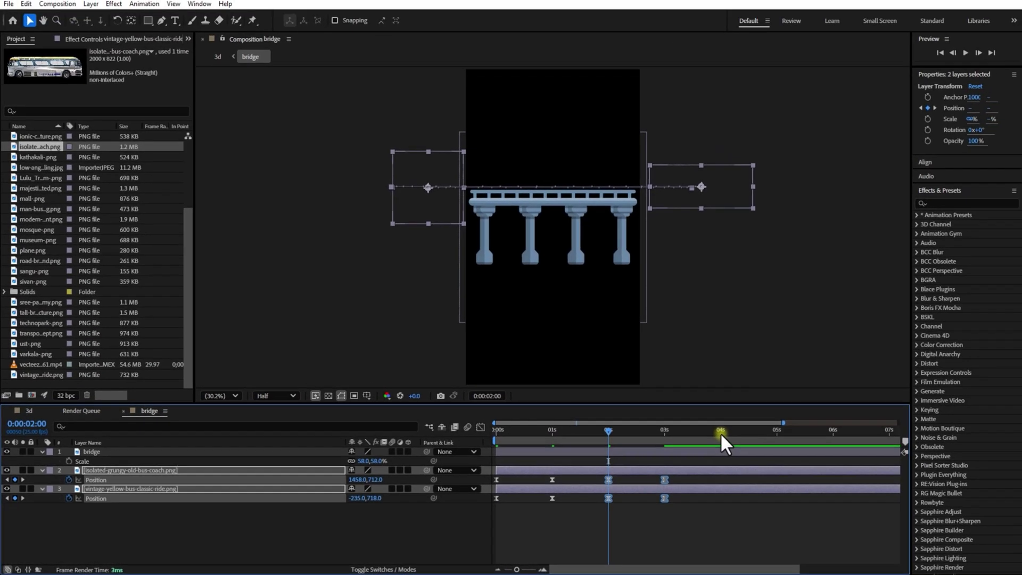
click(895, 397)
key(ctrl+v)
drag(717, 429, 829, 441)
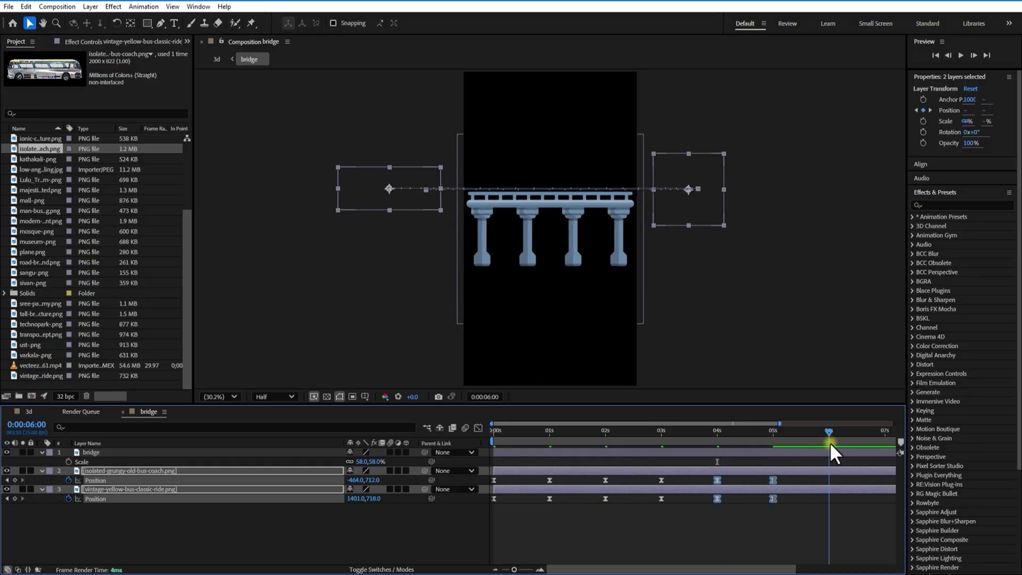
key(ctrl+v)
drag(616, 569, 714, 564)
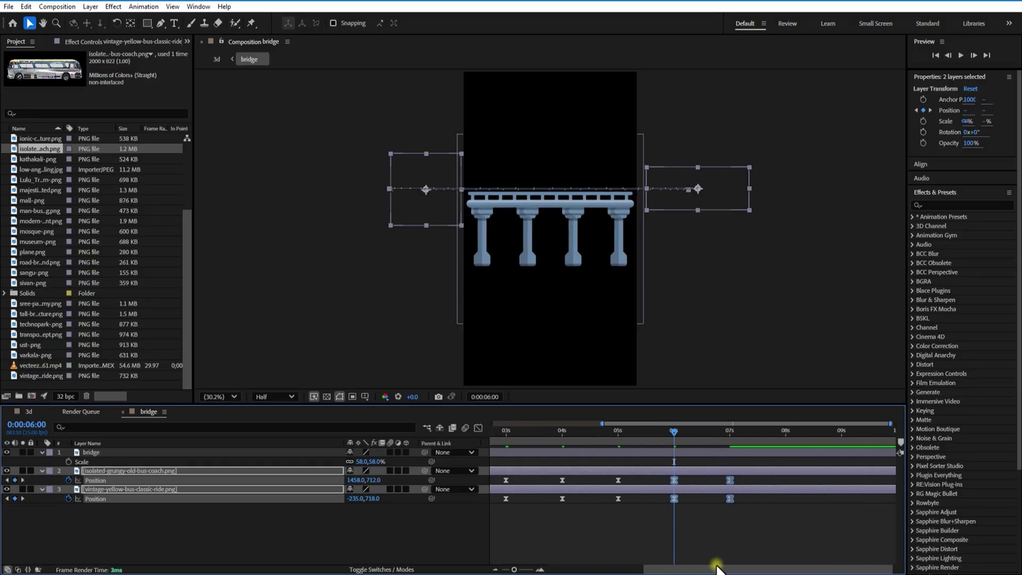
click(780, 431)
key(ctrl+v)
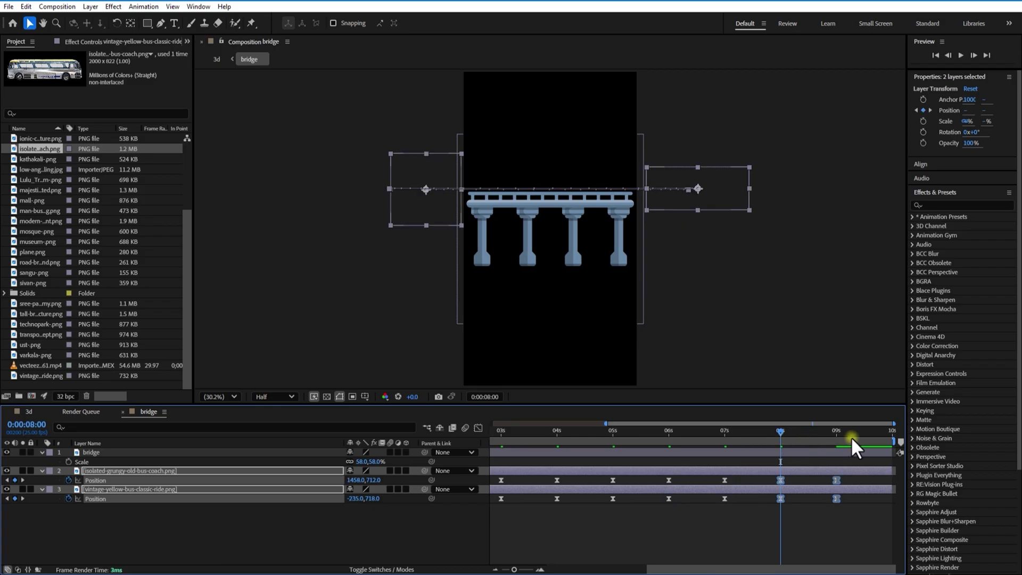
drag(851, 436, 934, 427)
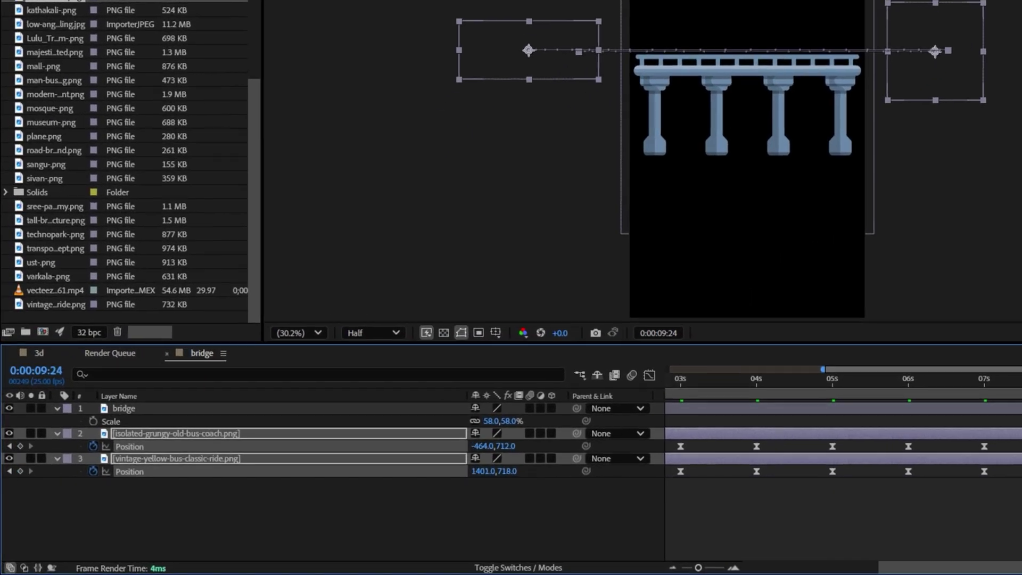
key(ctrl+v)
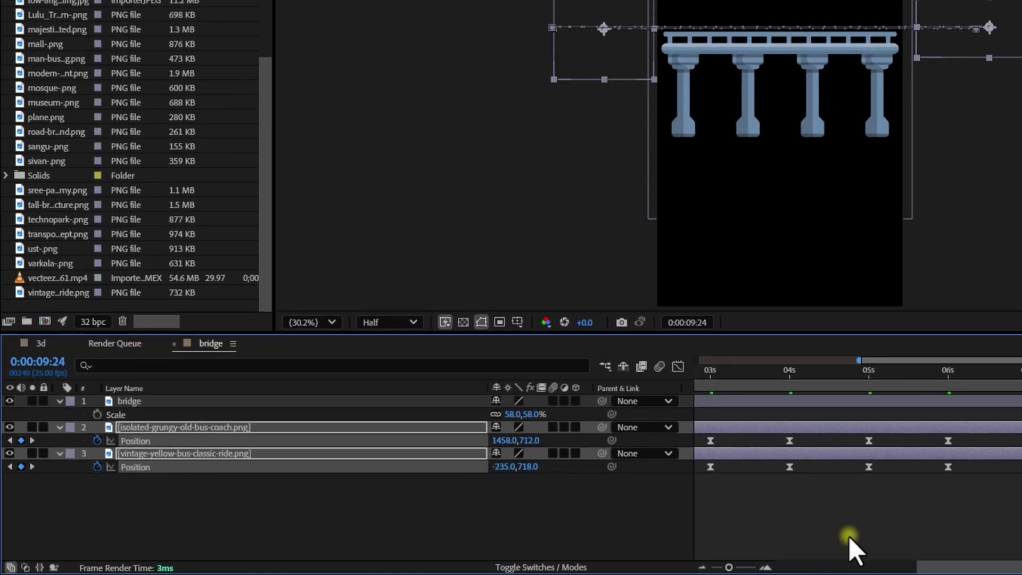
Enable motion blur on both bus layers and scale the bridge layer to 63%.
drag(954, 565, 734, 565)
click(550, 454)
click(265, 400)
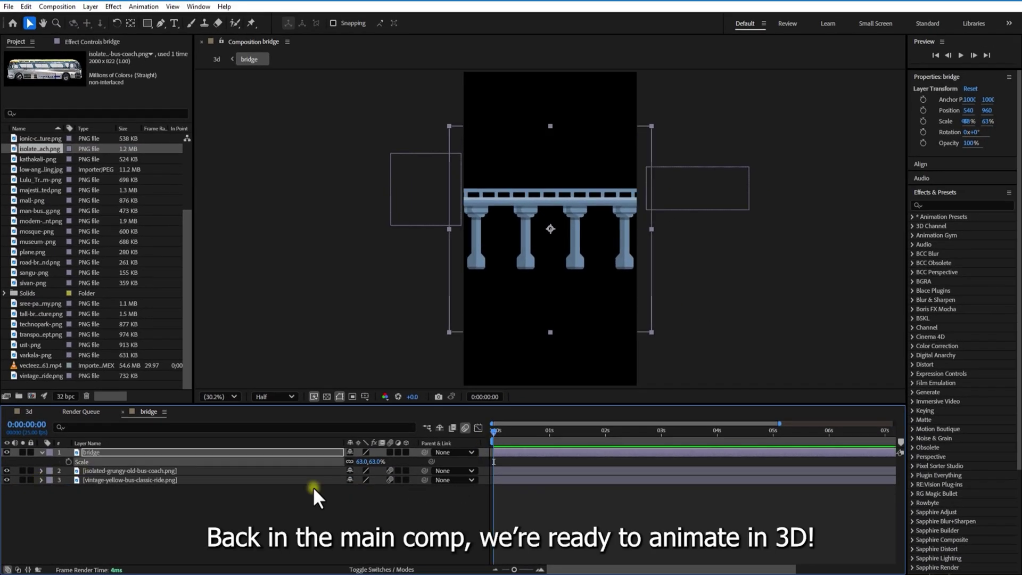
In the 3d composition, make the bridge layer 3D and set its position to 540, 1317, 0.
click(124, 414)
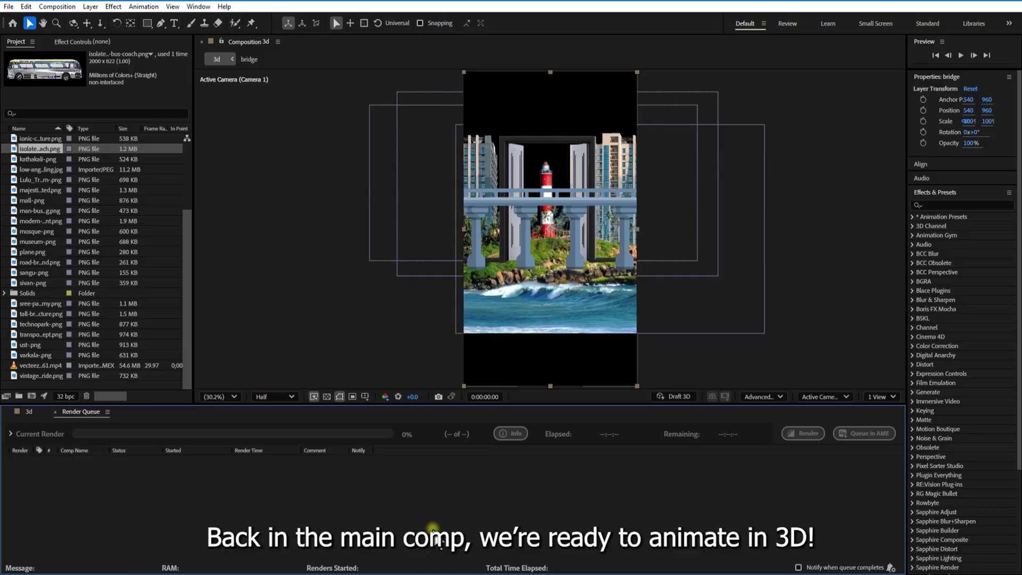
click(30, 410)
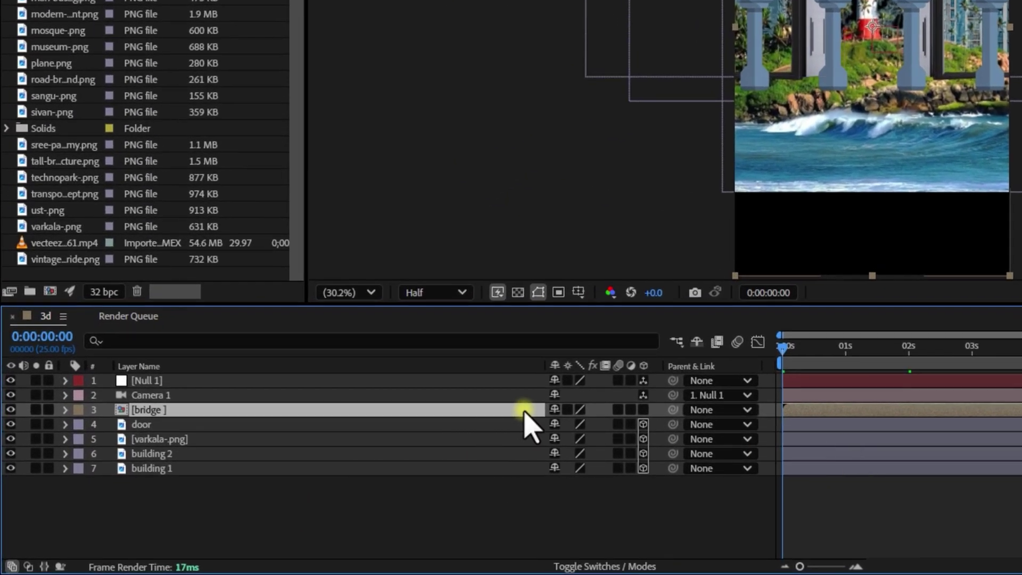
click(579, 426)
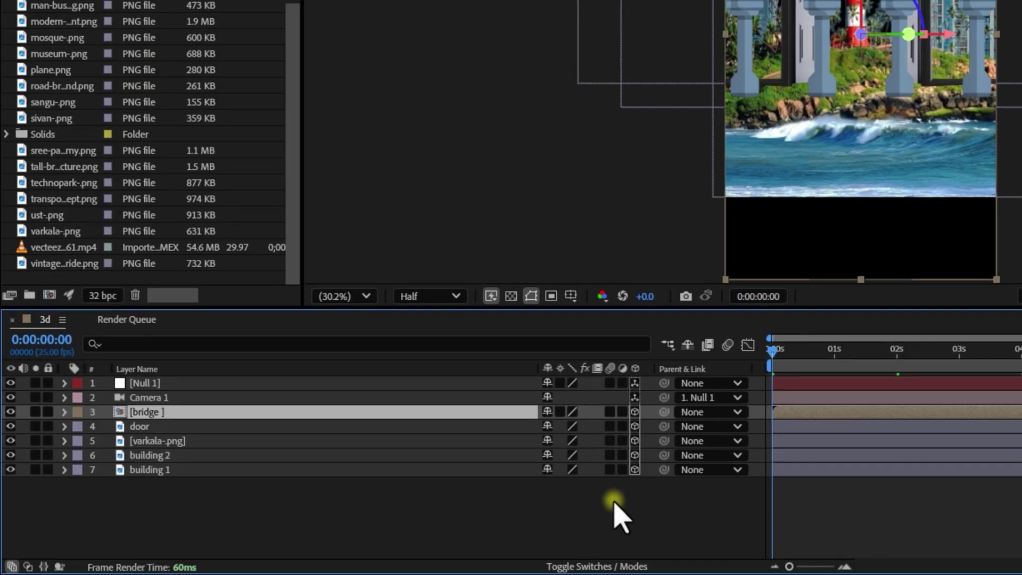
key(p)
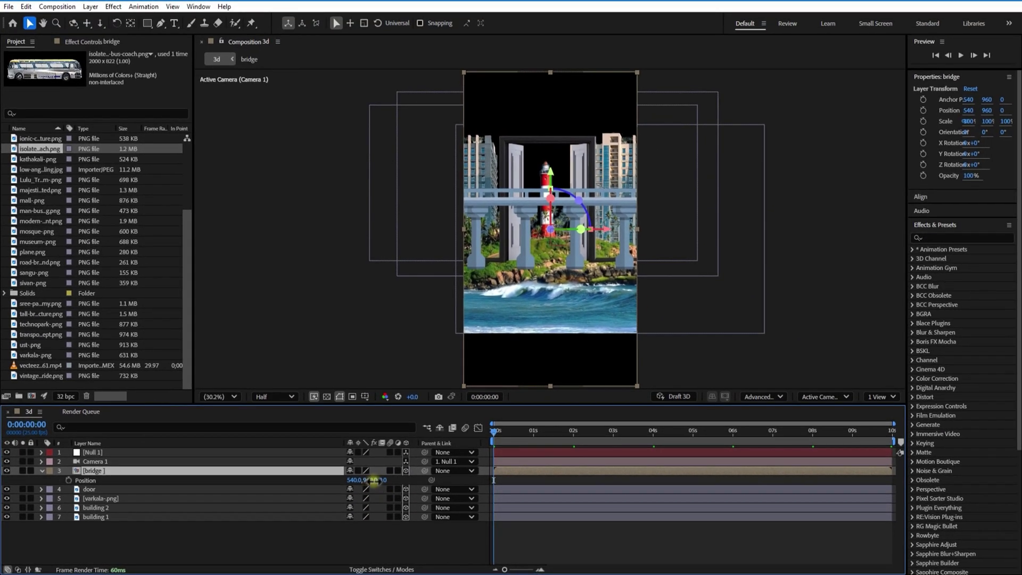
drag(374, 480, 592, 452)
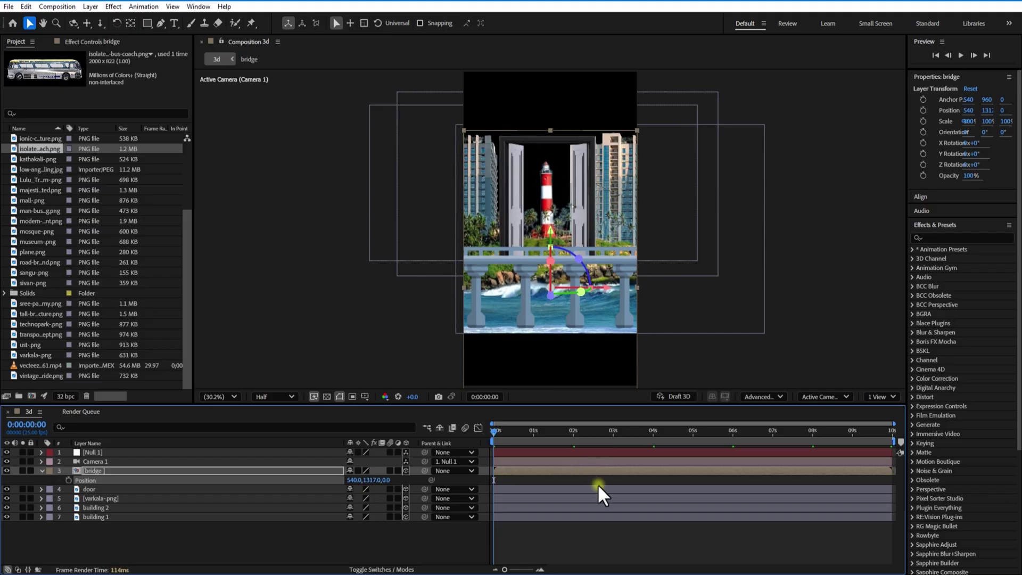
Keyframe the null's position at 0 seconds with the values 540, 736, 1644 to frame the lighthouse closely.
click(42, 470)
click(131, 452)
key(p)
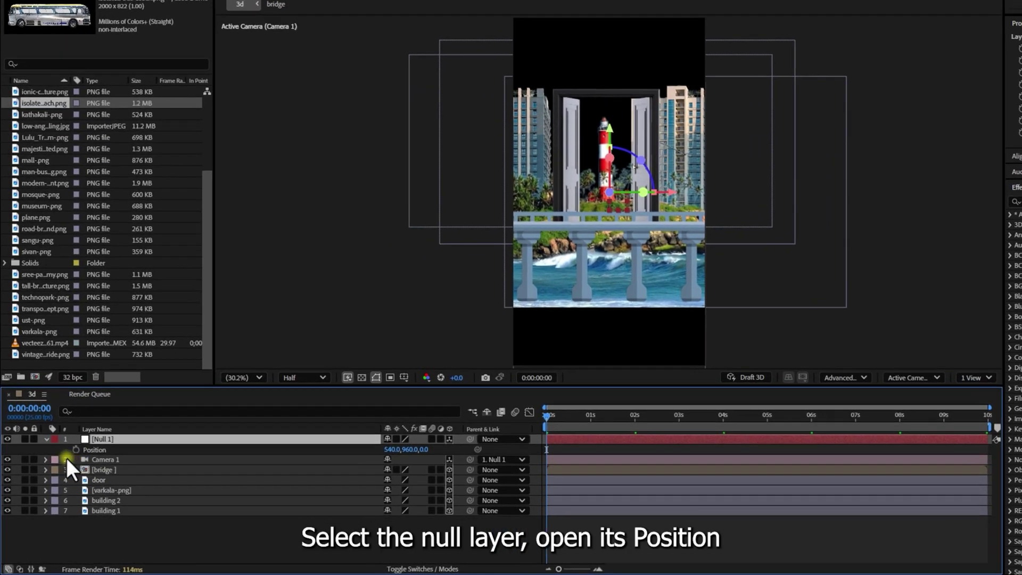
click(76, 449)
drag(424, 450, 584, 426)
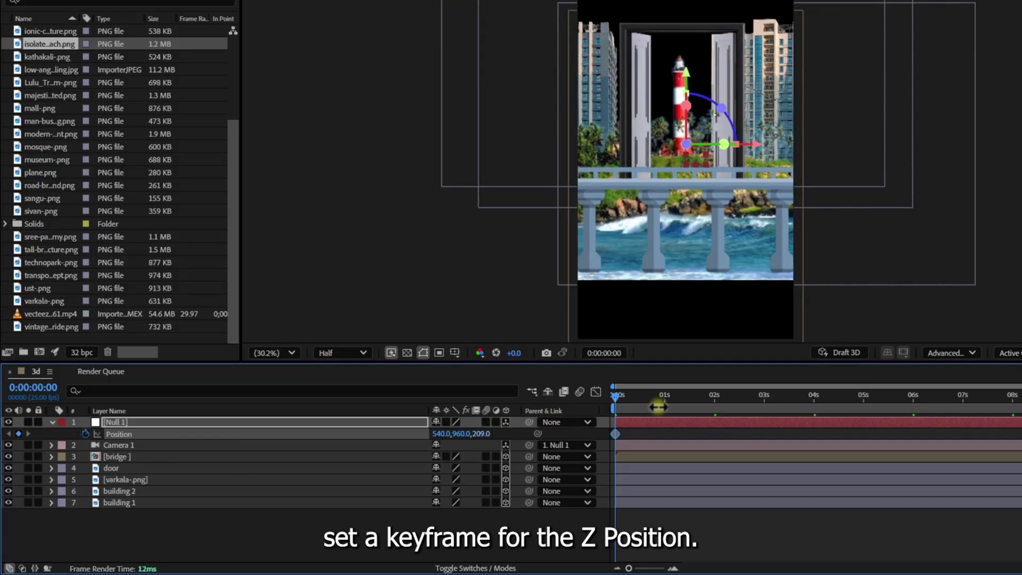
drag(658, 407, 766, 378)
drag(486, 437, 797, 369)
drag(470, 436, 374, 397)
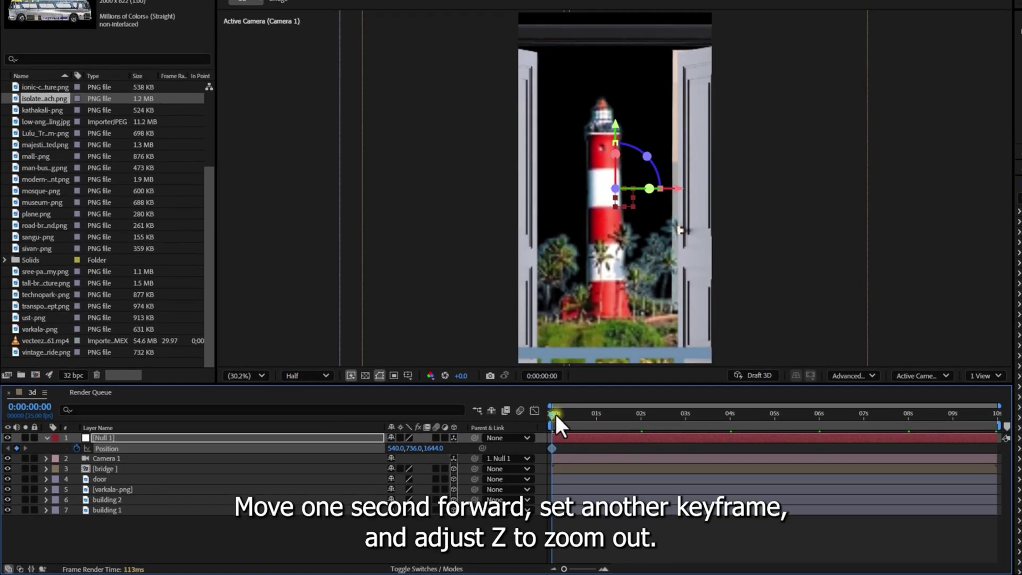
Keyframe the null's position at 1 second with Z at -215 to zoom the camera out past the bridge.
drag(554, 414, 596, 421)
drag(434, 449, 237, 474)
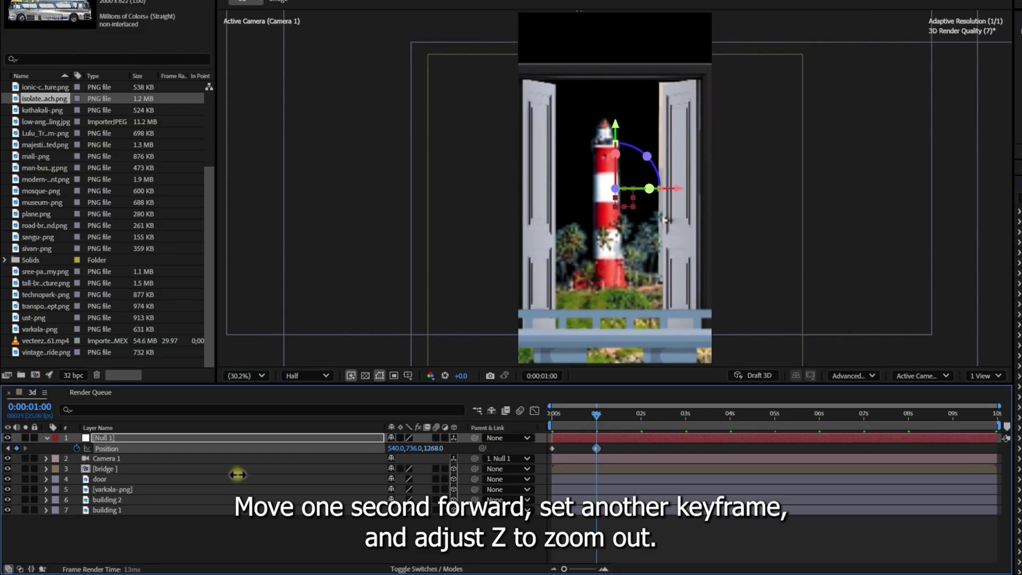
drag(440, 449, 276, 459)
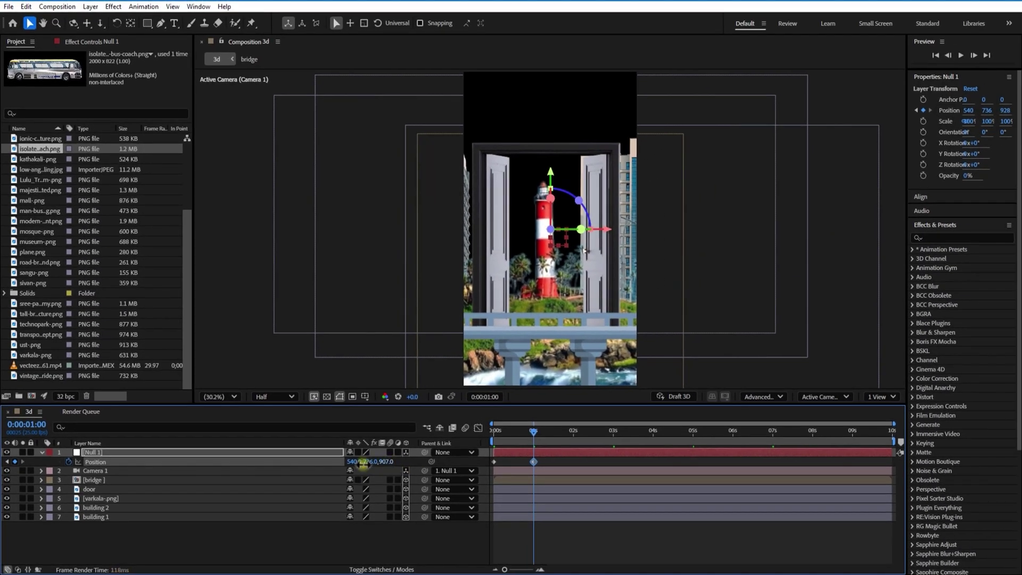
drag(434, 448, 252, 455)
drag(387, 462, 214, 461)
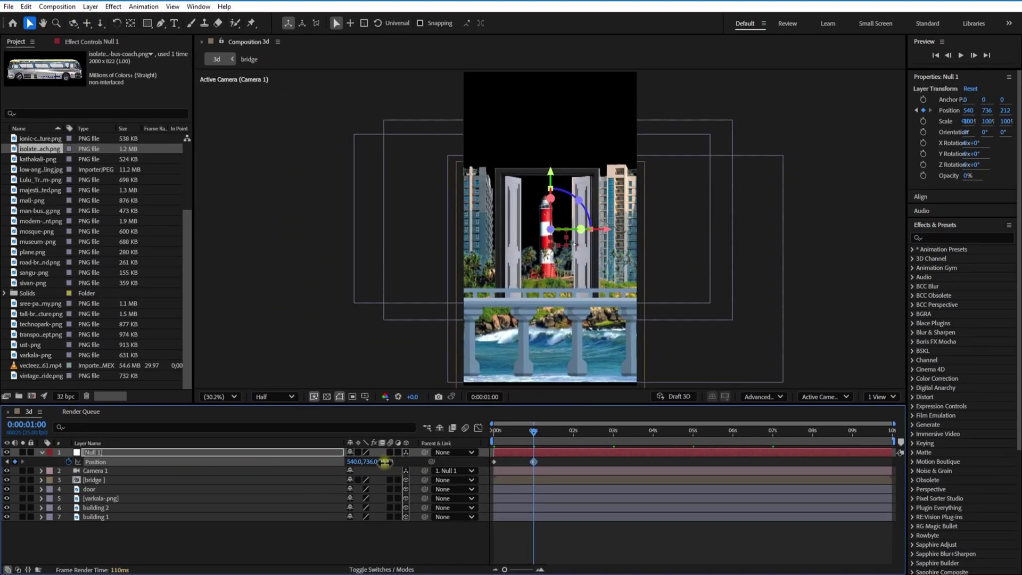
drag(385, 461, 201, 461)
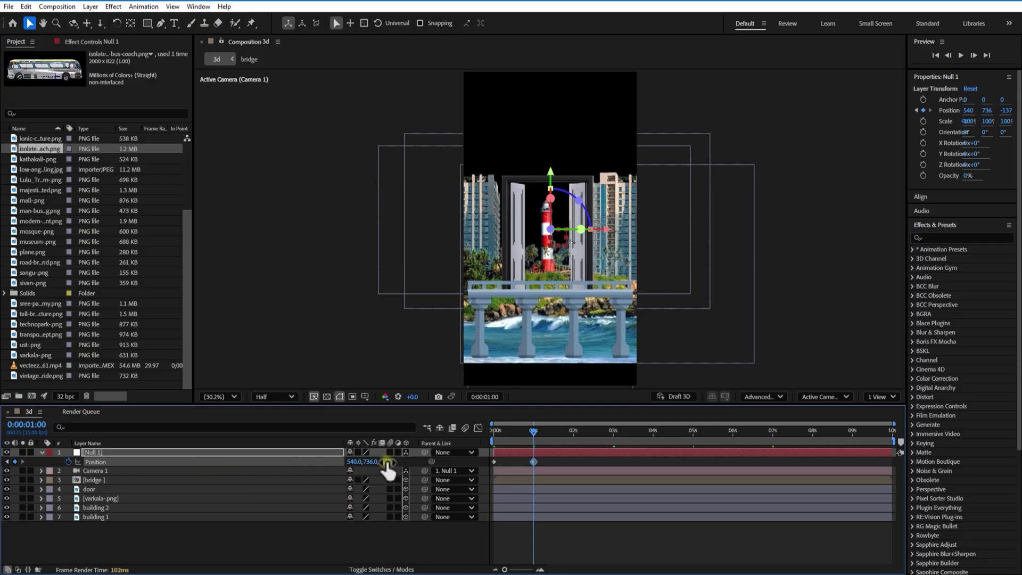
drag(389, 462, 345, 460)
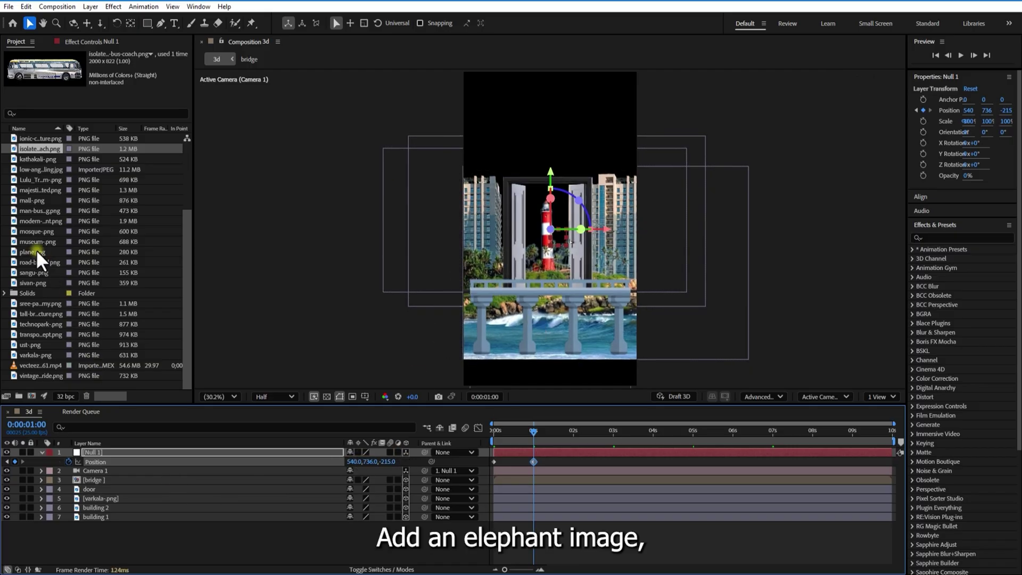
Add the majestic-elephant image directly below the camera layer as a 3D layer positioned at -348, 1376, 0.
click(38, 190)
drag(84, 431, 96, 480)
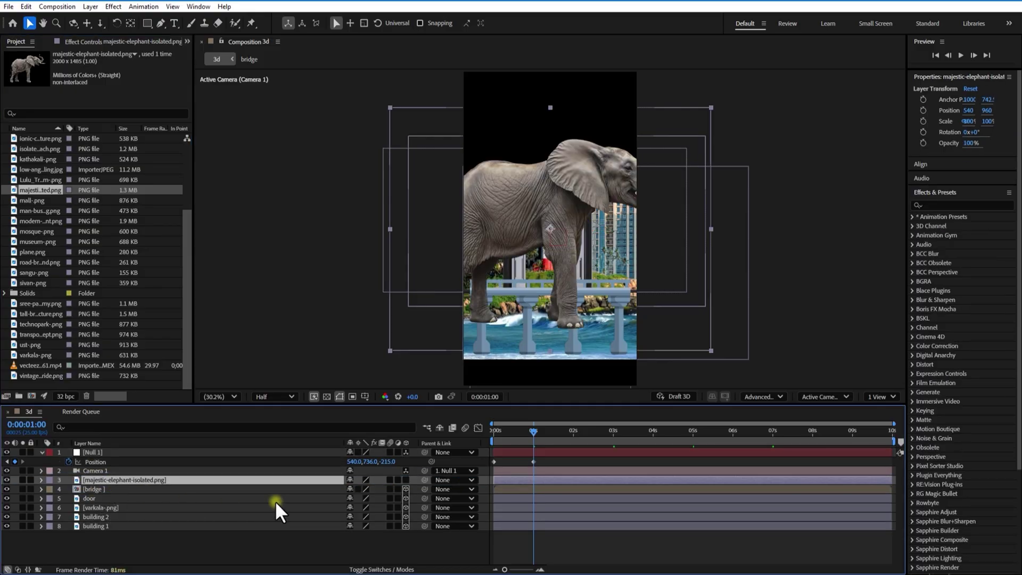
click(405, 480)
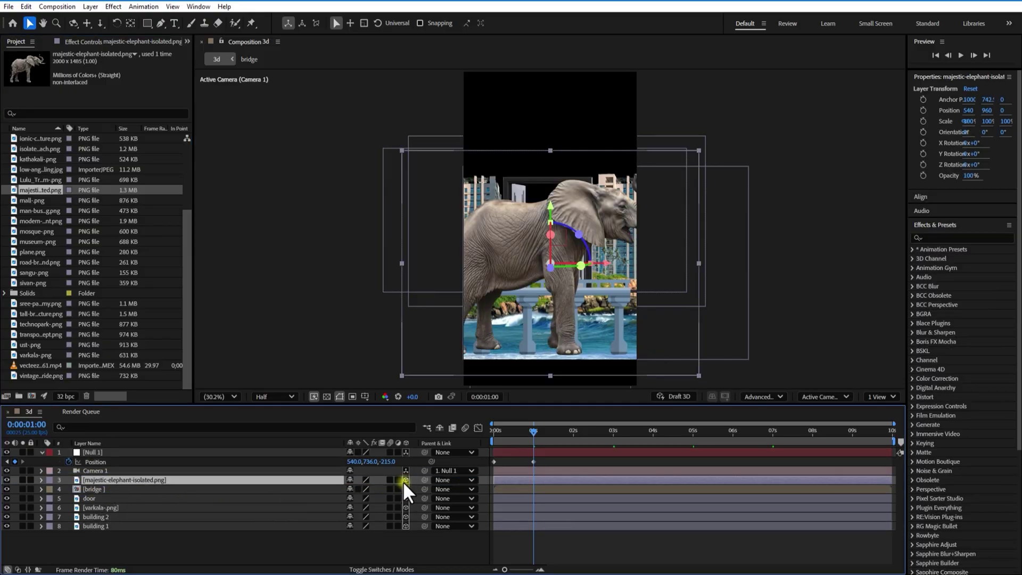
key(p)
drag(352, 489, 7, 482)
drag(369, 489, 234, 479)
drag(336, 488, 271, 490)
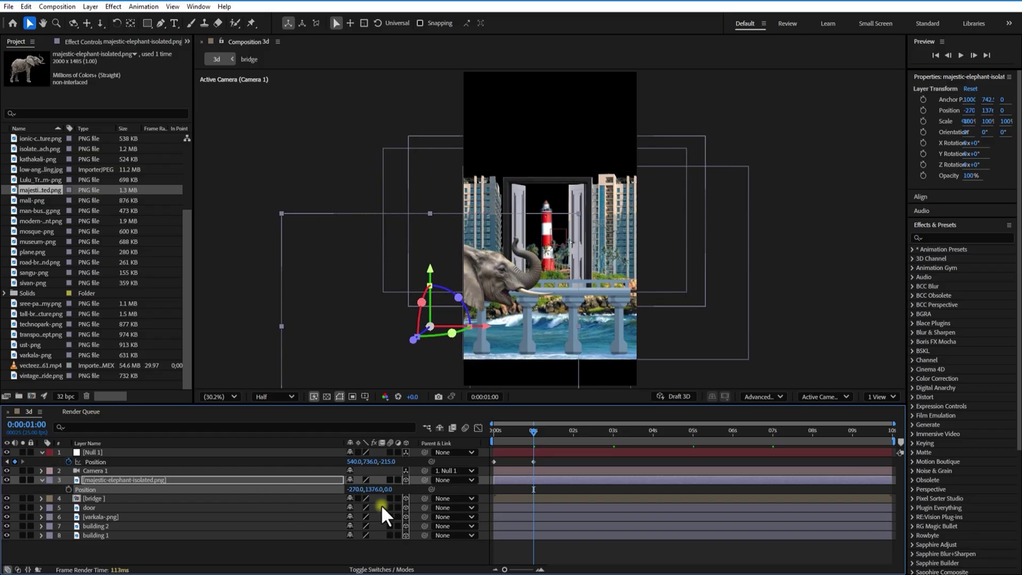
drag(338, 491, 241, 494)
Duplicate the elephant layer and flip the copy horizontally.
click(126, 479)
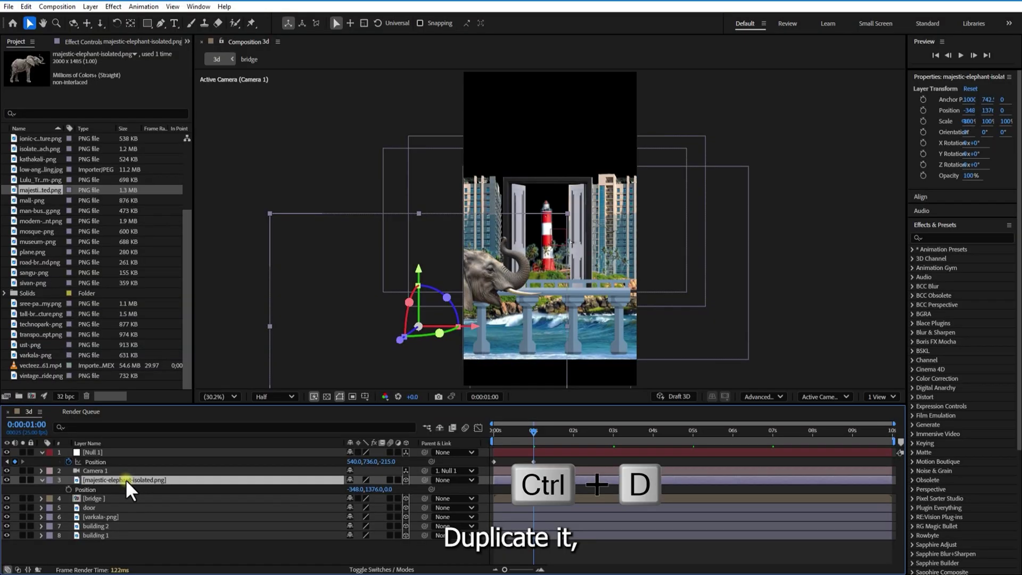
key(ctrl+d)
right_click(126, 479)
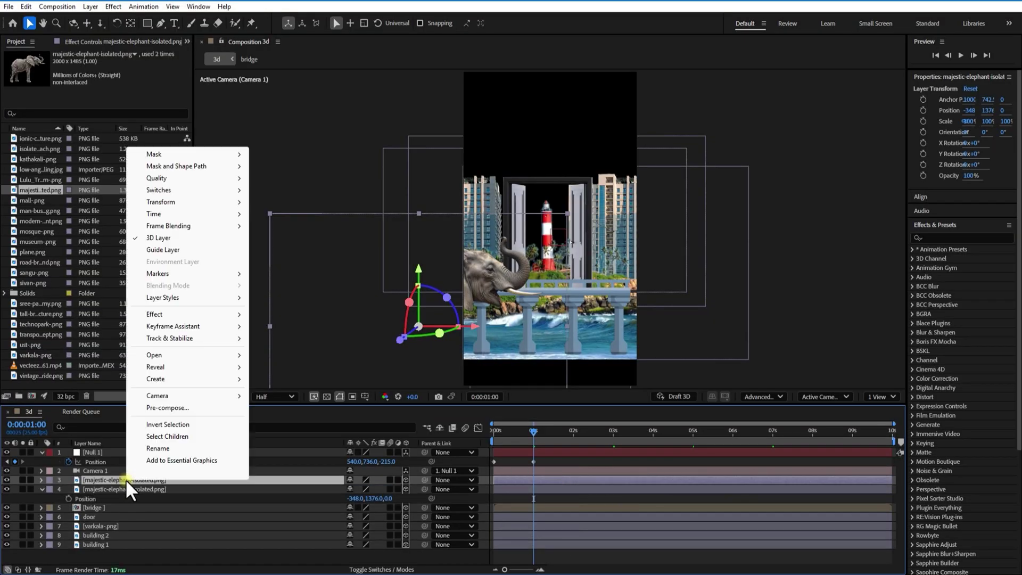
mouse_move(169, 200)
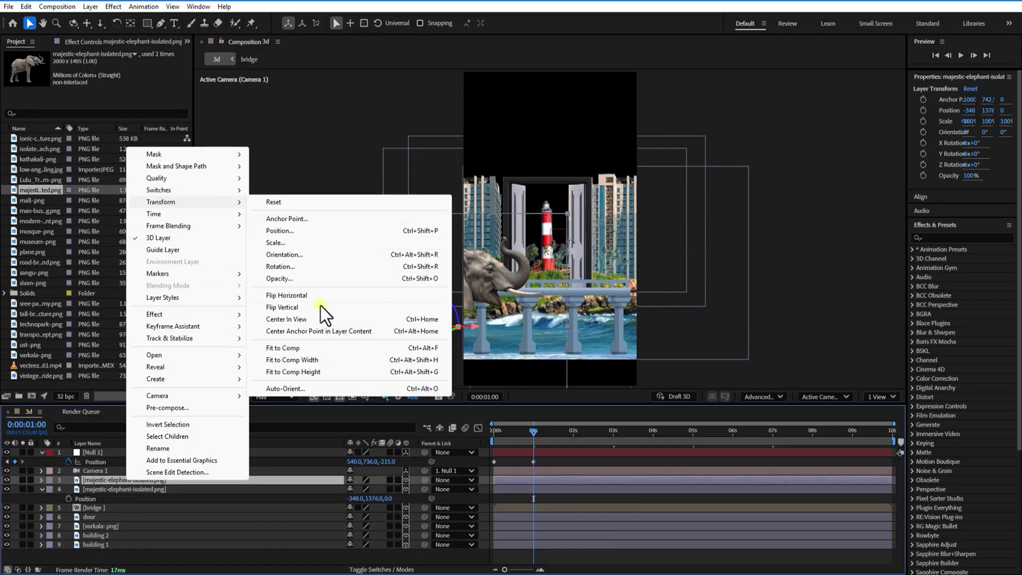
click(299, 308)
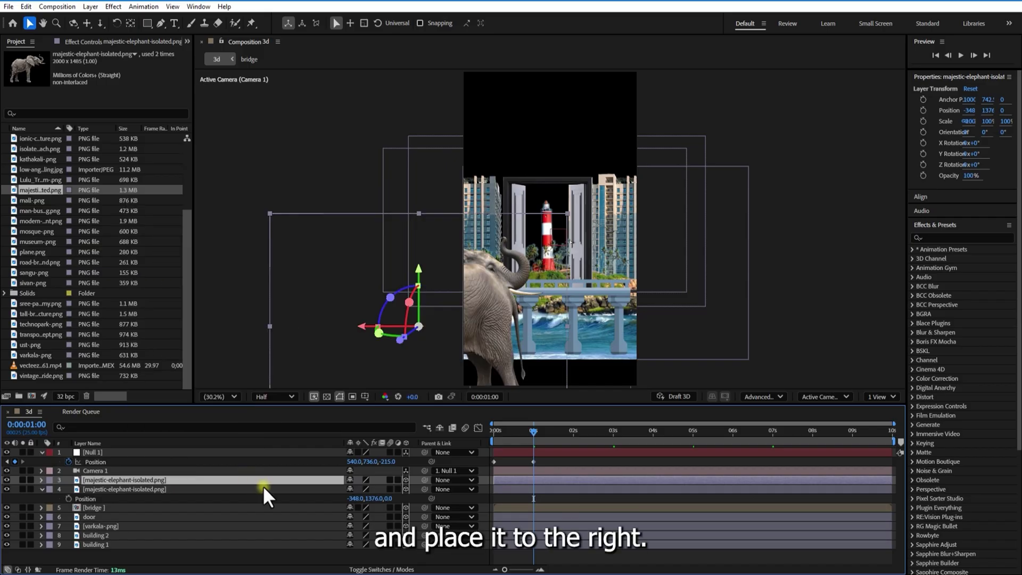
Set the flipped elephant's X position to 1444 so it faces the first elephant across the bridge.
key(p)
drag(353, 489, 646, 451)
key(ctrl+shift+a)
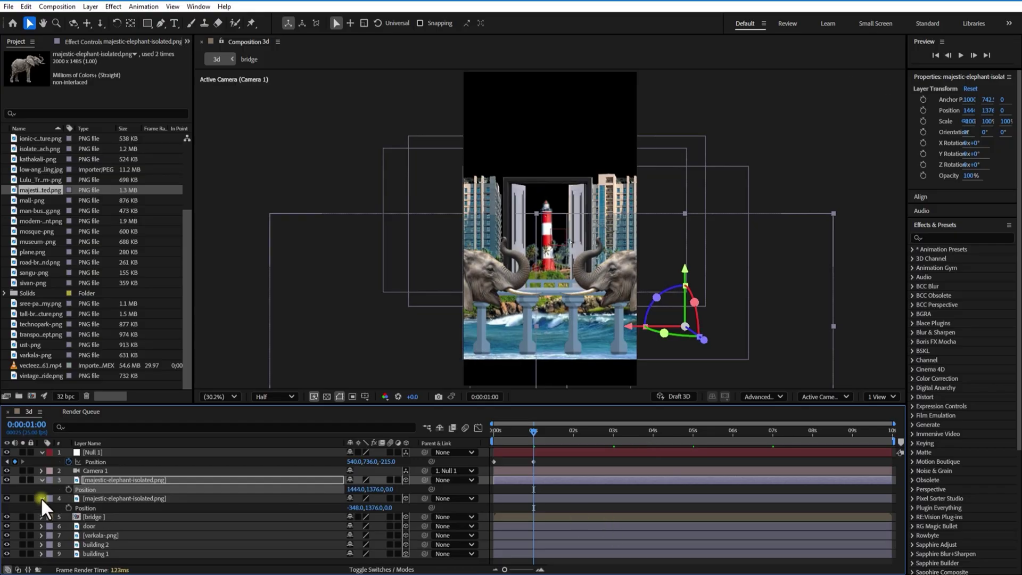
Apply Easy Ease to both of the null's position keyframes and move the second one to 2 seconds.
key(u)
drag(544, 455, 489, 465)
right_click(494, 461)
mouse_move(570, 459)
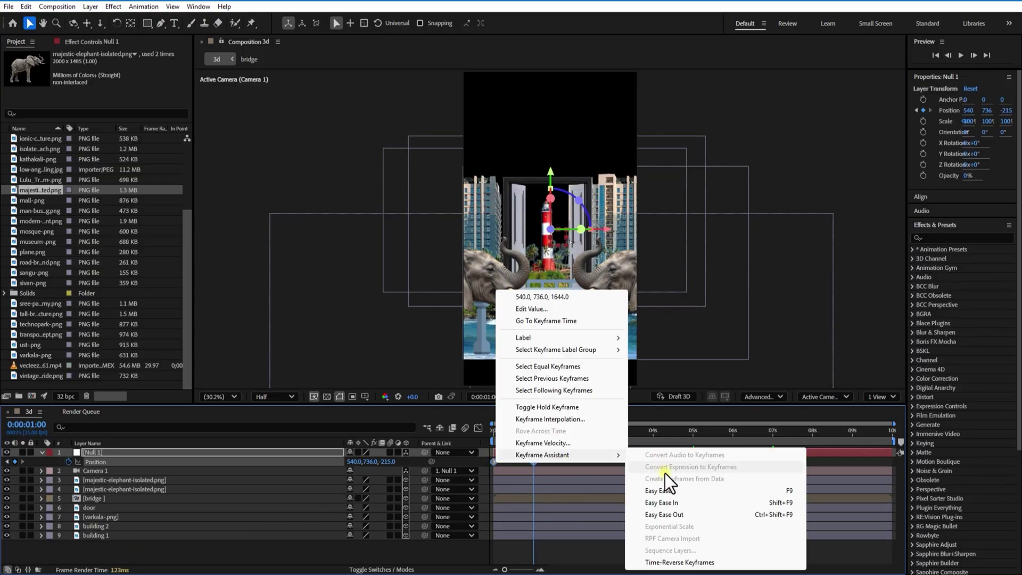
click(663, 491)
key(ctrl+shift+a)
drag(535, 430, 570, 463)
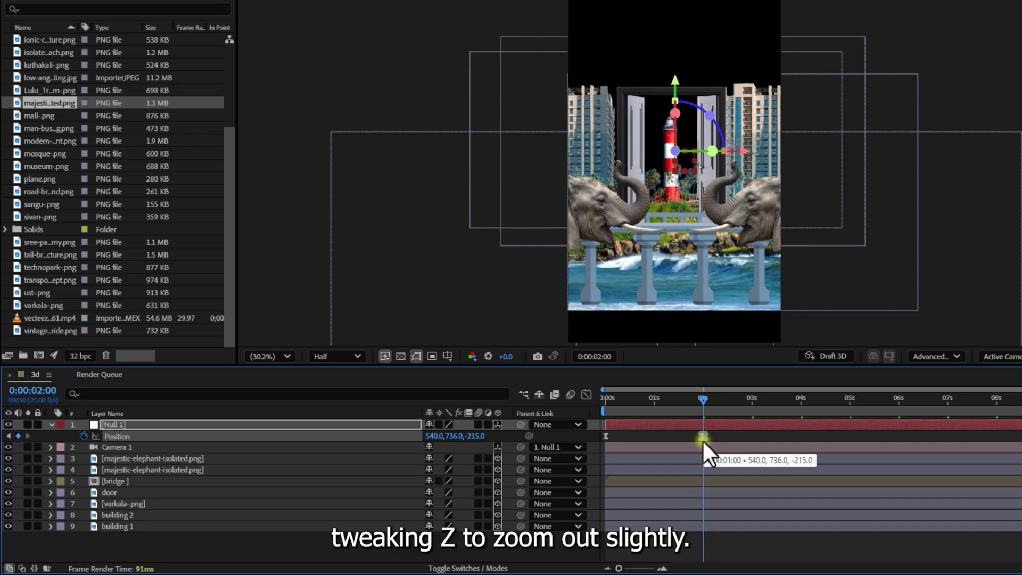
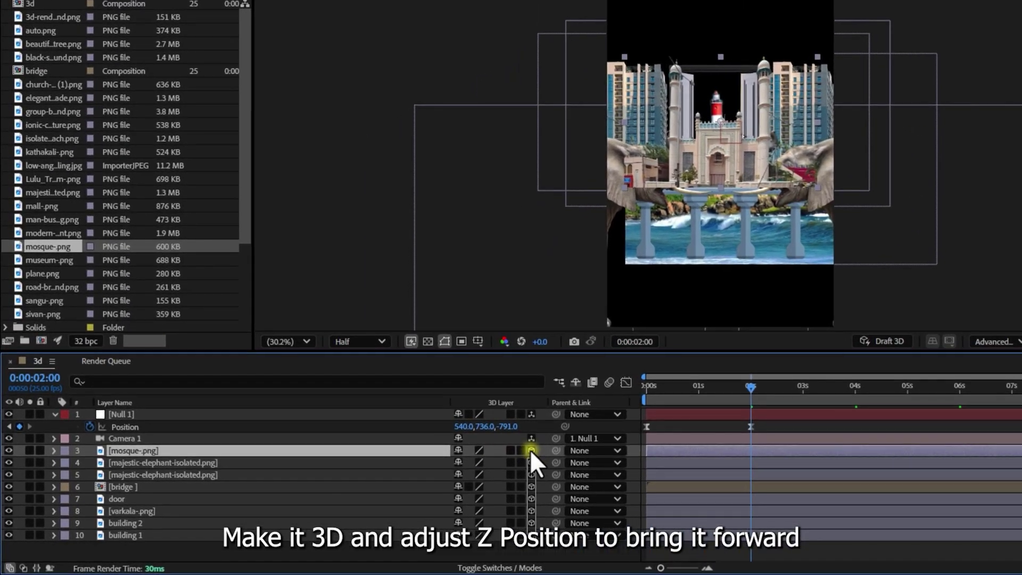
Make the mosque layer 3D and bring it in front of the bridge at position 560, 1148, -1014.
click(410, 479)
key(p)
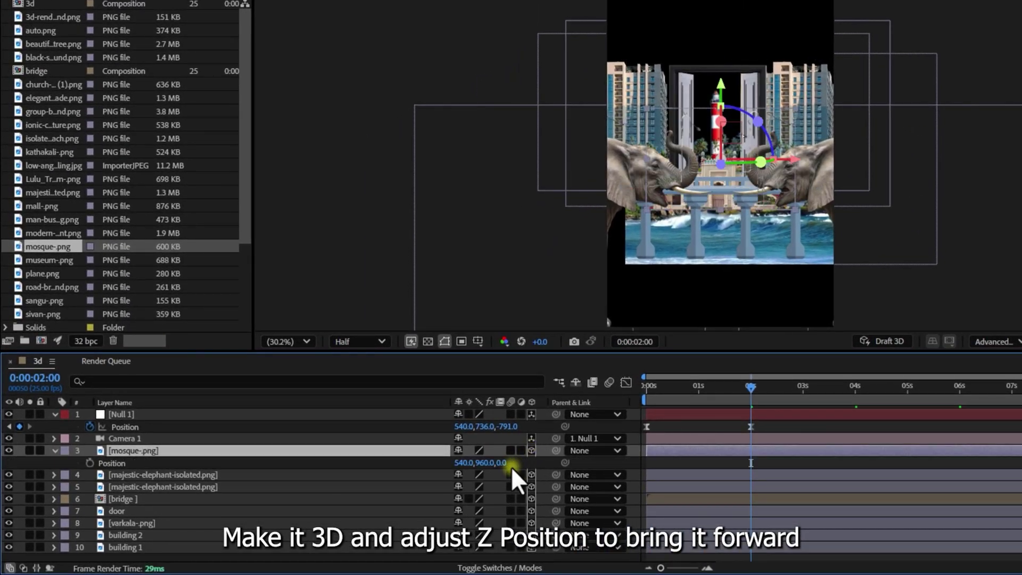
drag(511, 467, 438, 456)
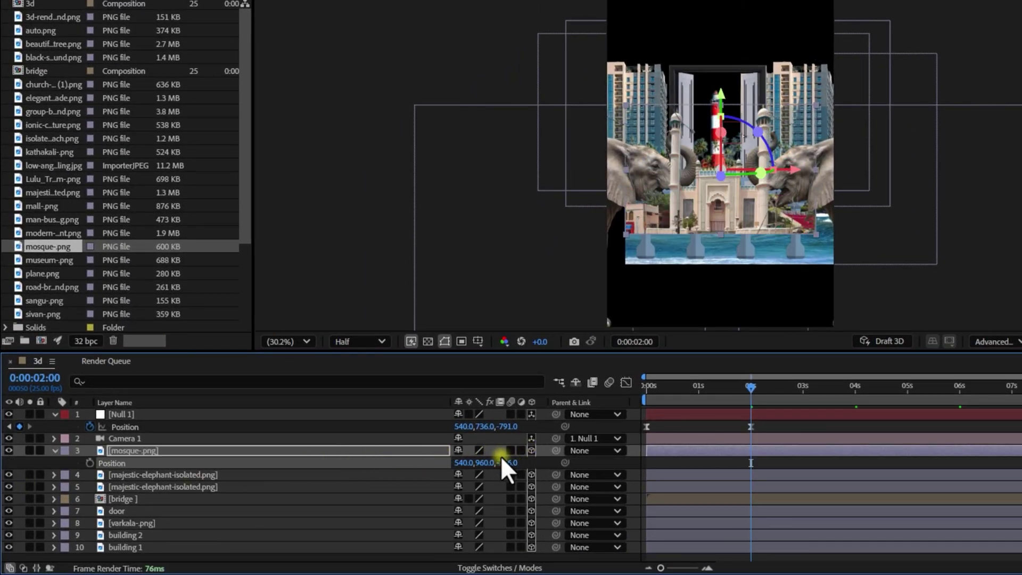
drag(500, 455, 642, 447)
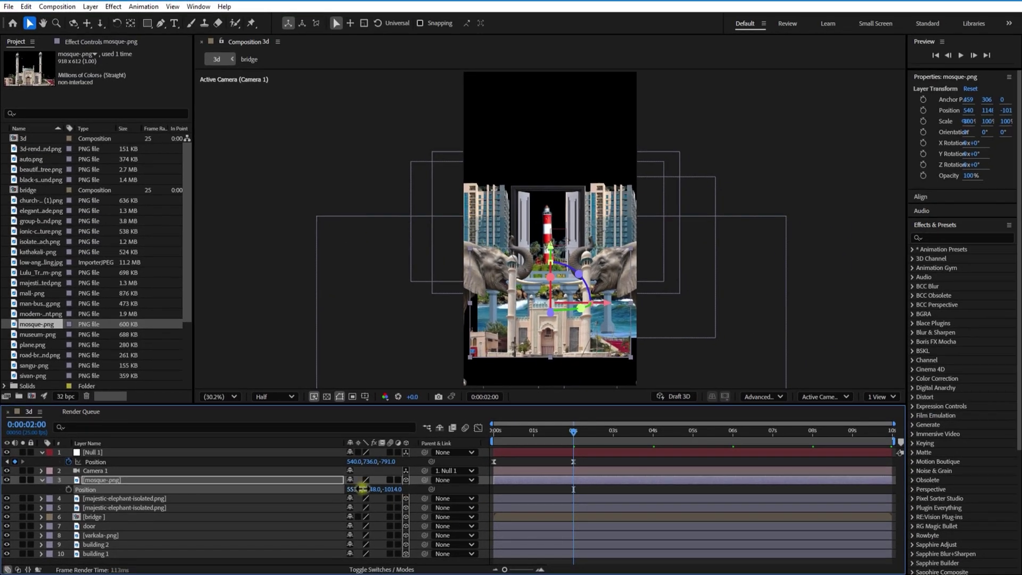
drag(362, 488, 365, 490)
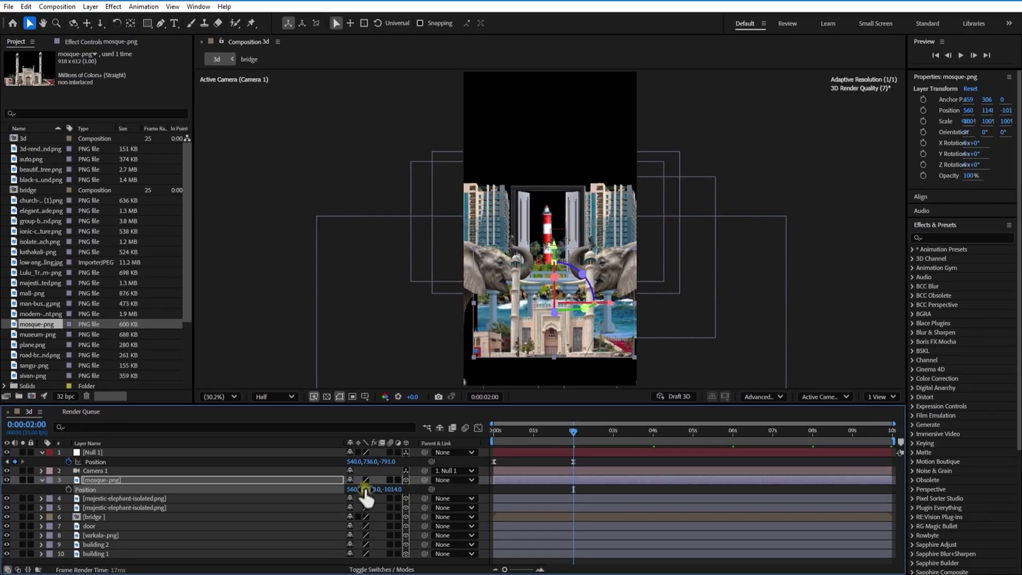
click(41, 479)
At 0 seconds, spread the elephants out of frame by setting their X positions to 1578 and -489.
drag(572, 431, 474, 436)
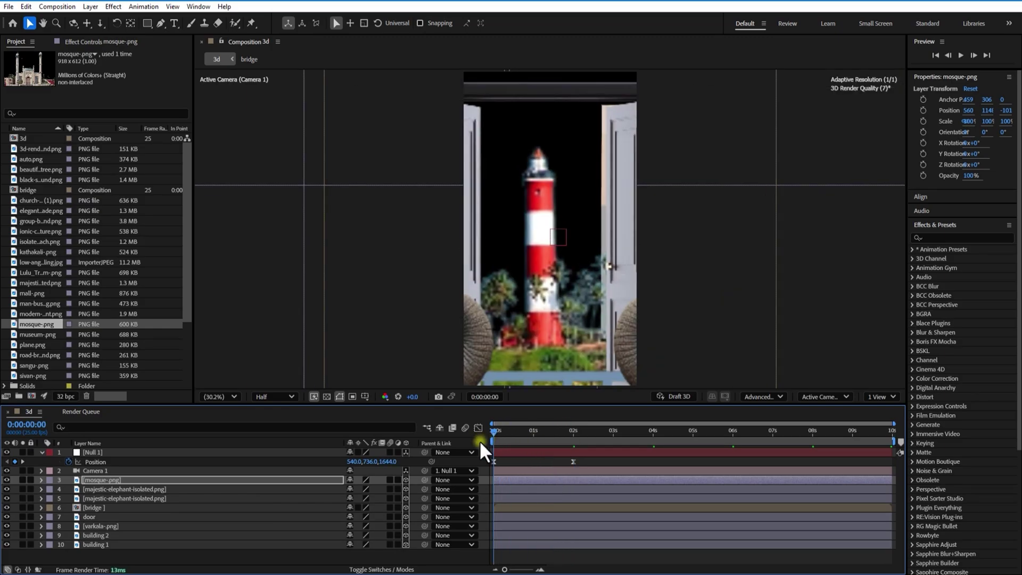
click(156, 489)
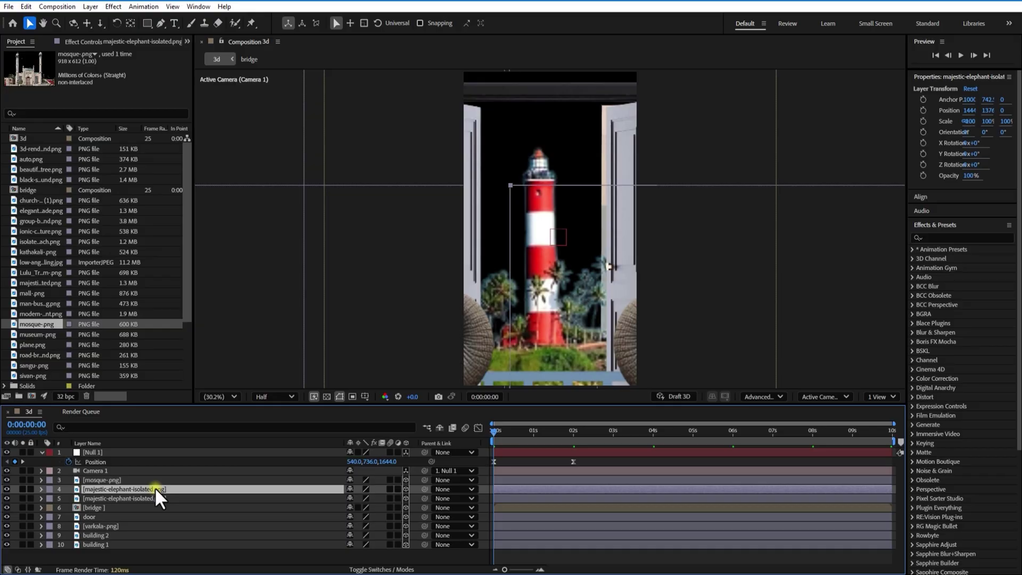
key(p)
drag(357, 501, 420, 499)
click(288, 507)
key(p)
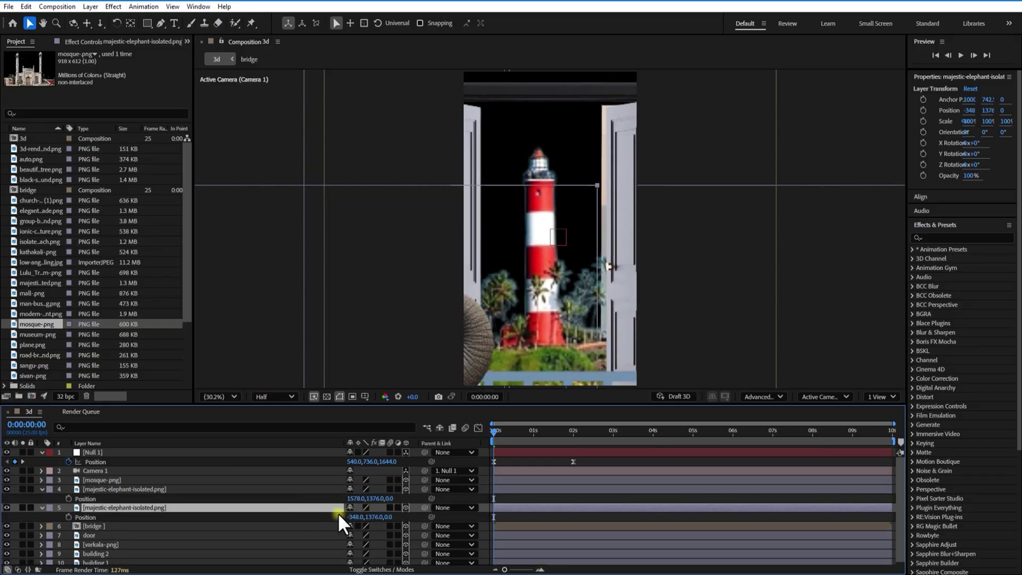
drag(354, 517, 271, 516)
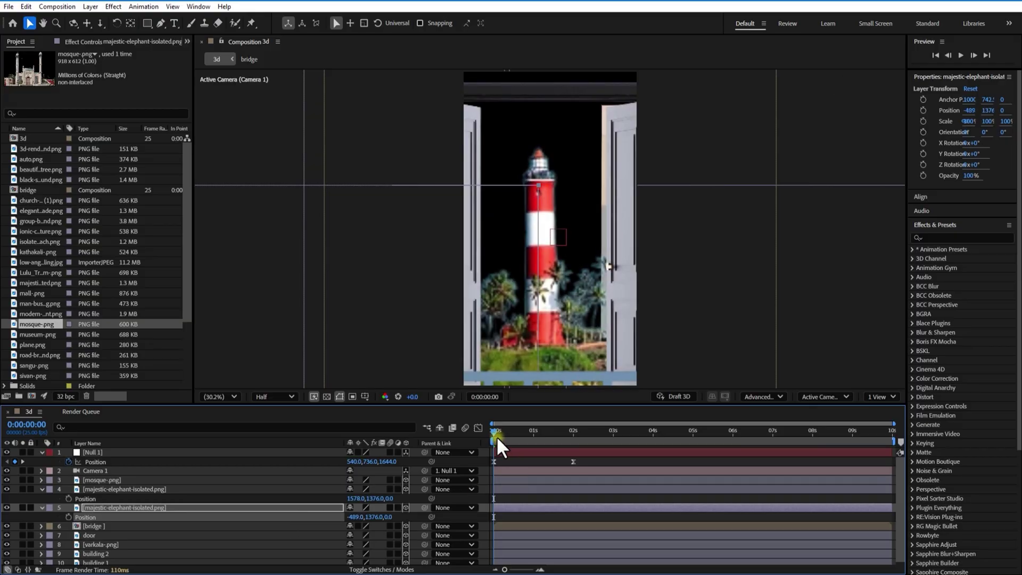
Move the null's second position keyframe to 3 seconds and set its Z value to -1238.
drag(496, 436, 612, 462)
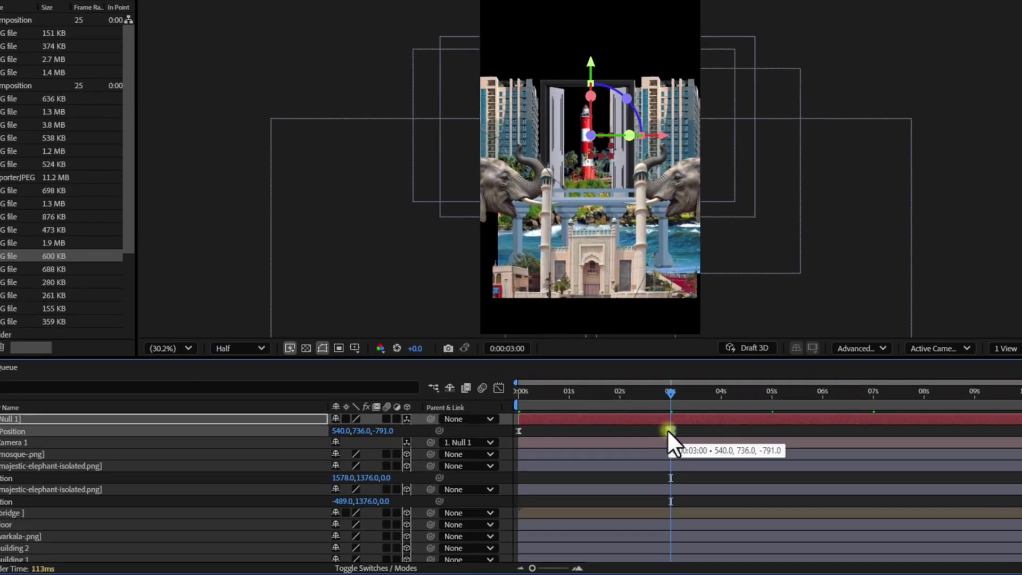
drag(387, 431, 159, 451)
drag(394, 432, 336, 437)
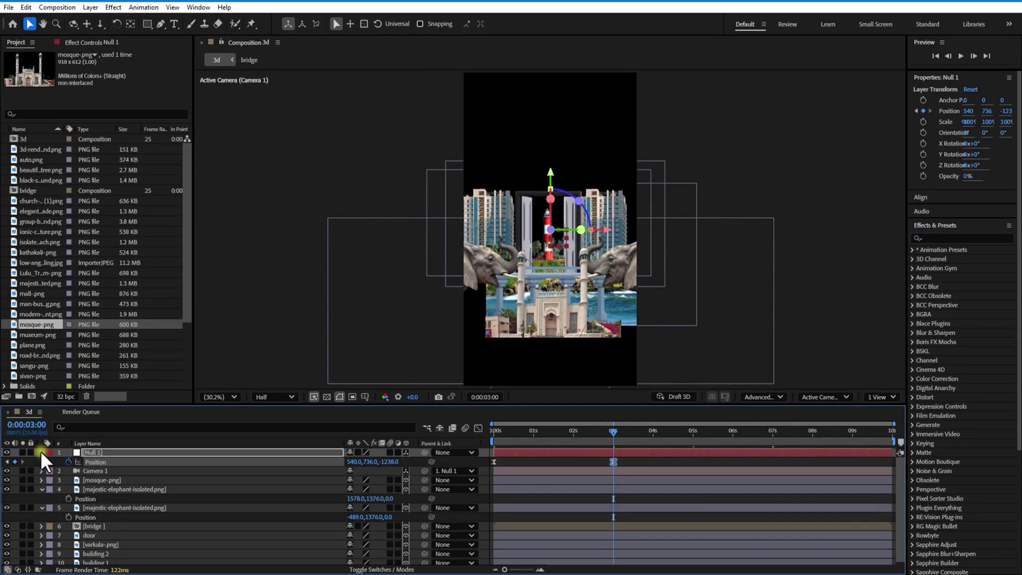
click(41, 452)
click(41, 452)
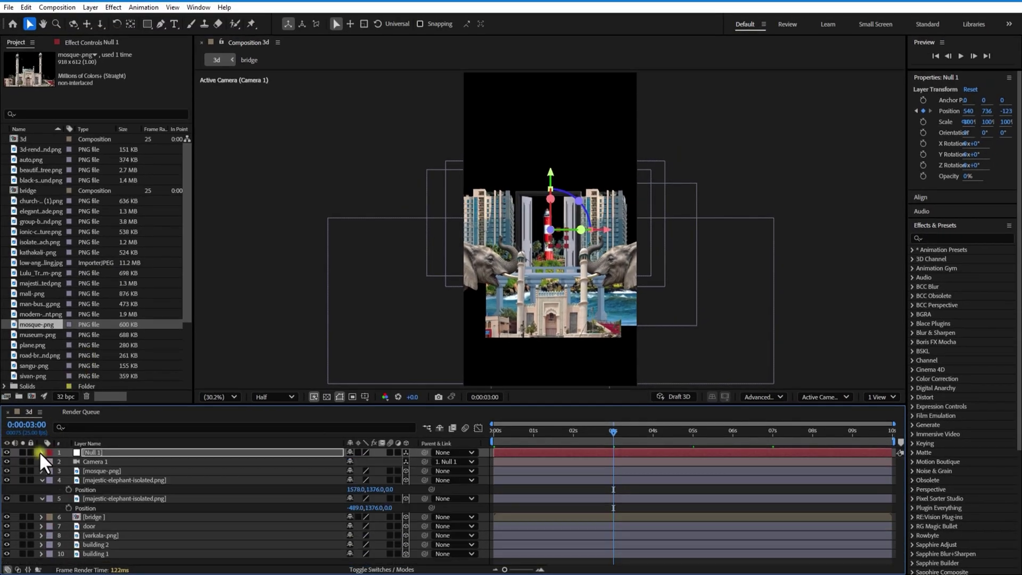
click(42, 479)
click(41, 489)
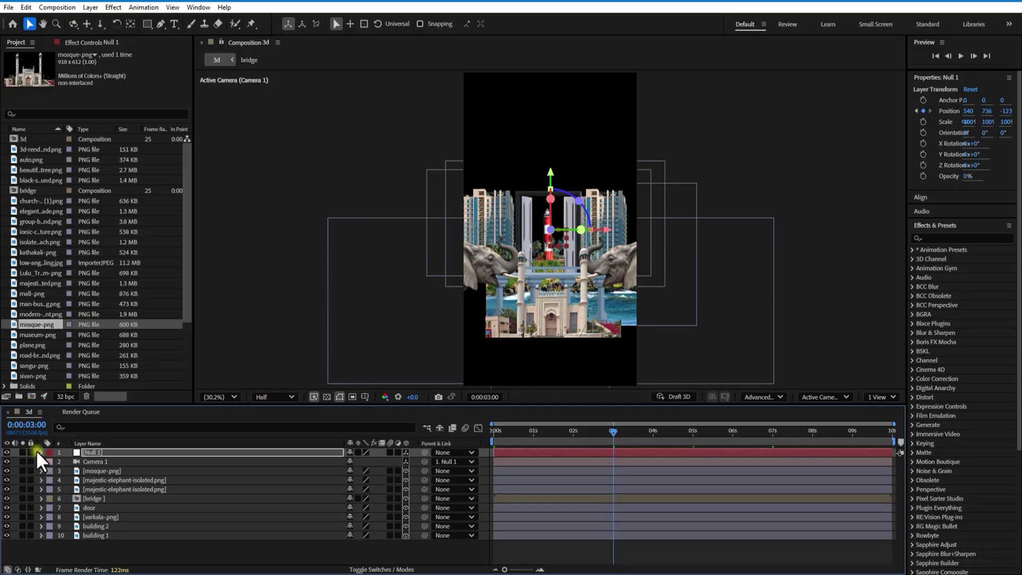
key(p)
Add the church image directly below the camera layer as a 3D layer positioned at 952, 1217, -960.
drag(40, 201, 104, 477)
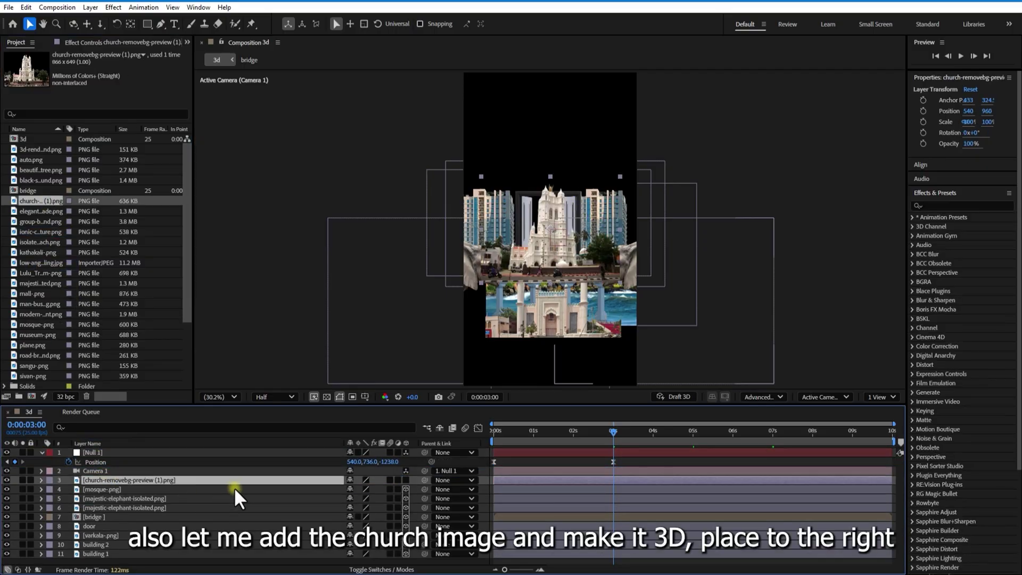
click(407, 480)
key(p)
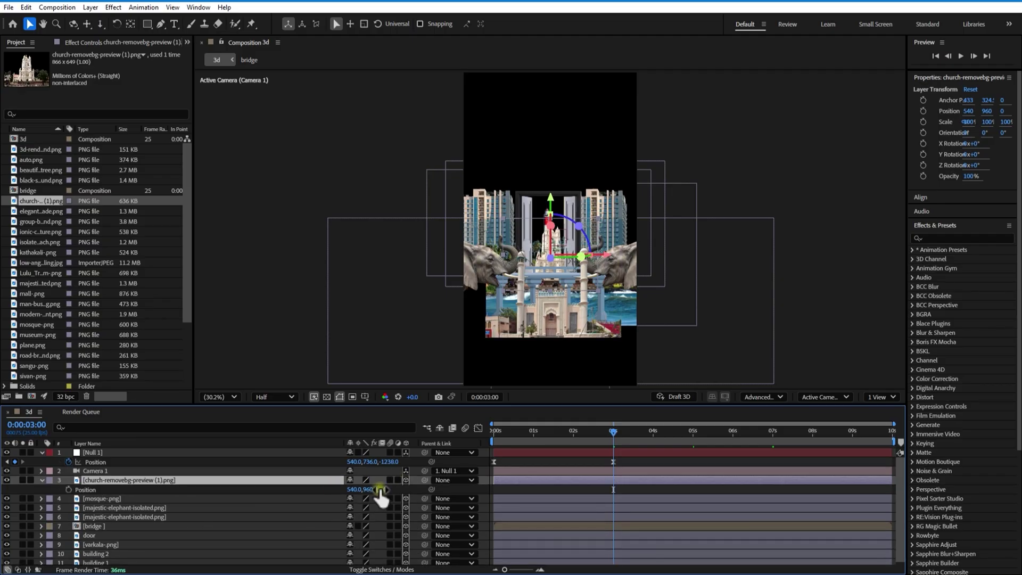
drag(387, 490, 276, 499)
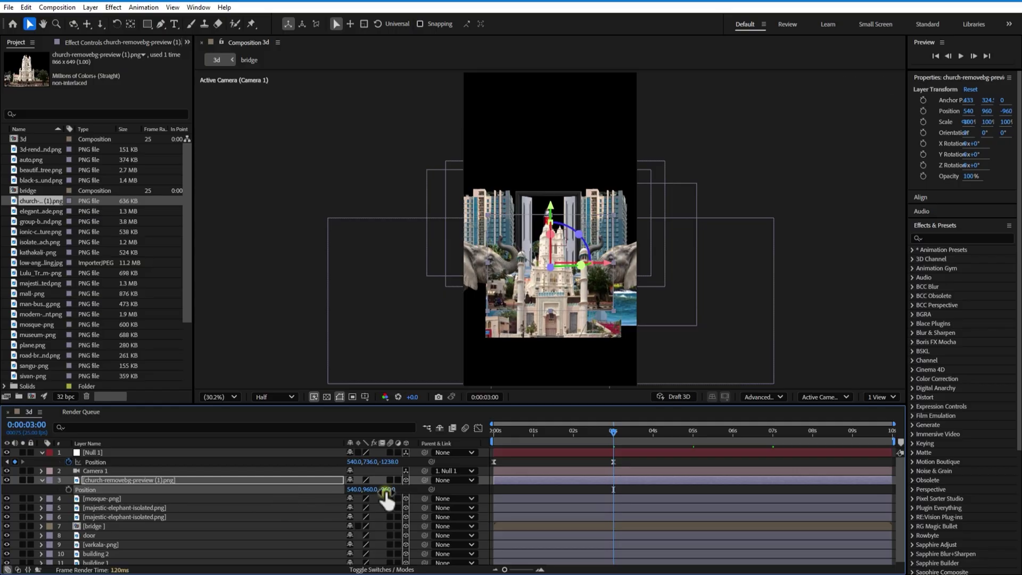
drag(379, 489, 487, 472)
drag(351, 489, 559, 479)
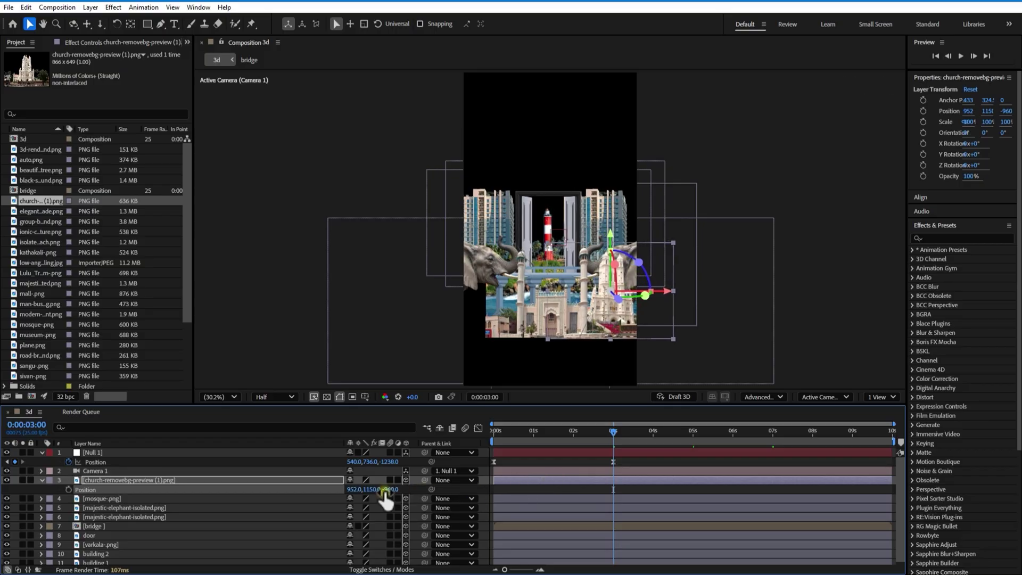
drag(379, 489, 627, 480)
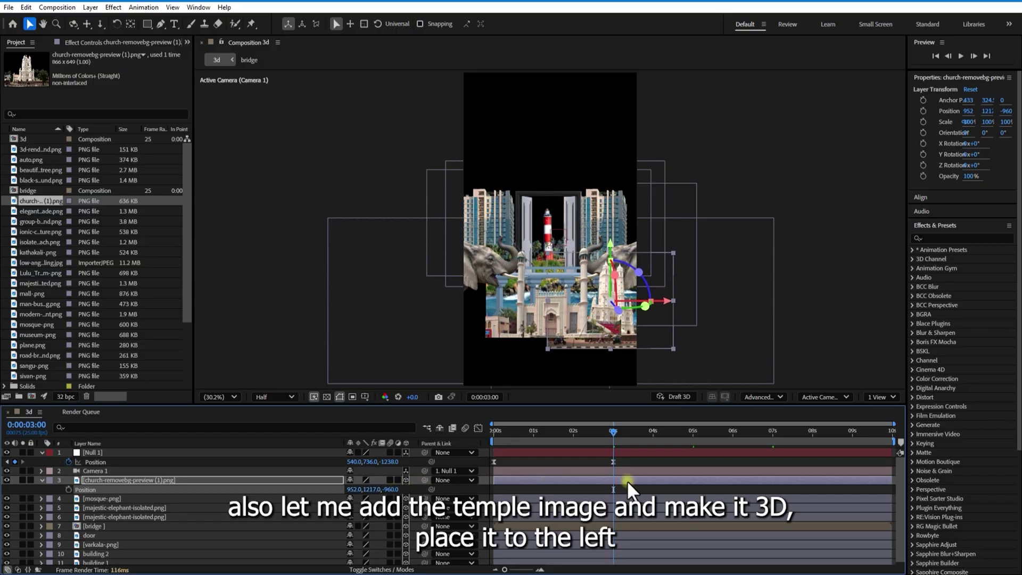
Add the sree-padmanabhaswamy temple image directly below the camera layer, make it 3D and show its Position property.
scroll(32, 245, down, 3)
click(52, 307)
drag(87, 449, 100, 477)
click(42, 489)
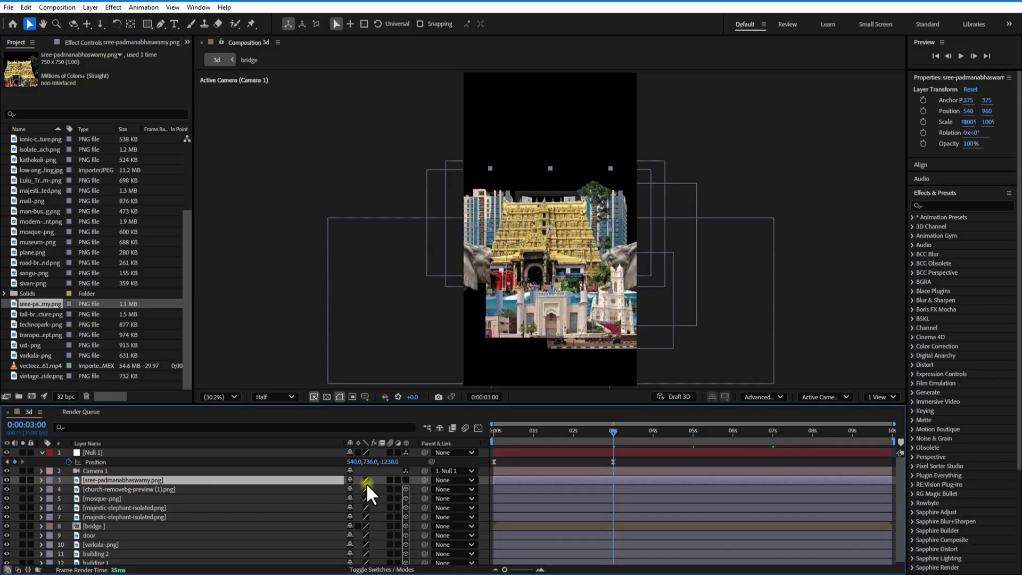
click(405, 478)
key(p)
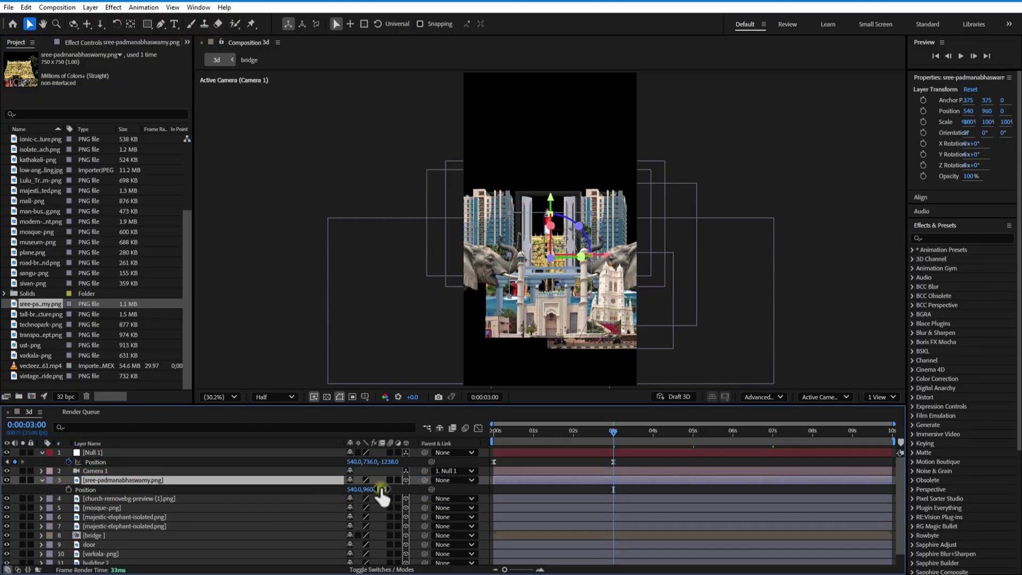
Place the temple layer on the left side of the scene at position 142, 1165, -990.
drag(111, 488, 304, 468)
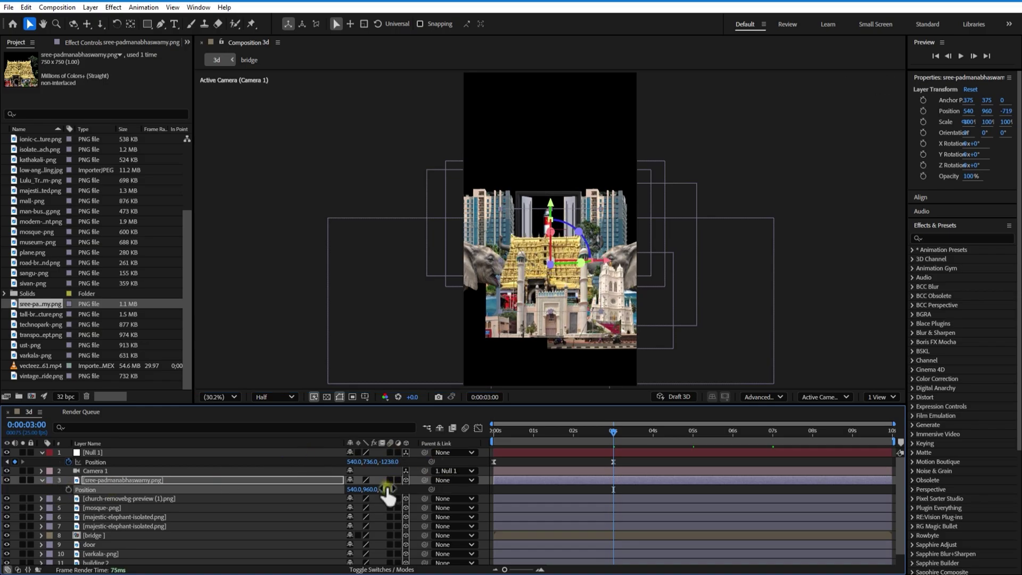
drag(387, 490, 230, 479)
drag(387, 487, 520, 473)
drag(330, 490, 71, 482)
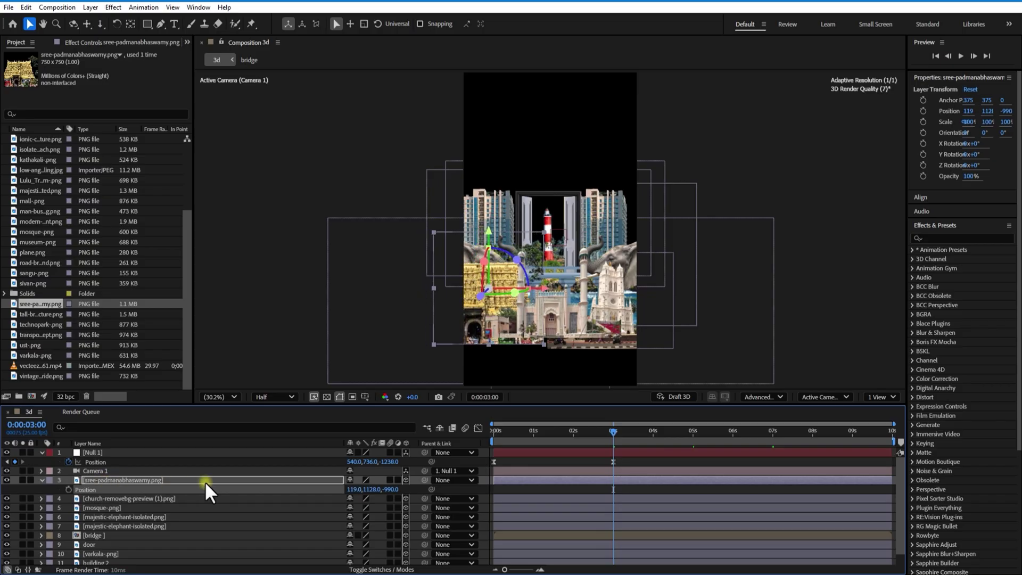
drag(384, 489, 387, 489)
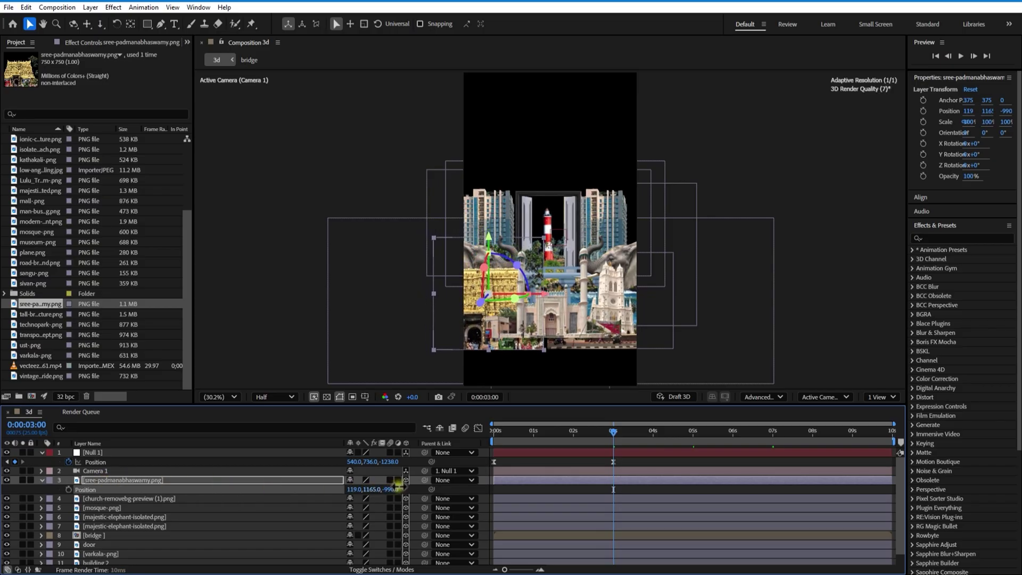
drag(360, 489, 364, 489)
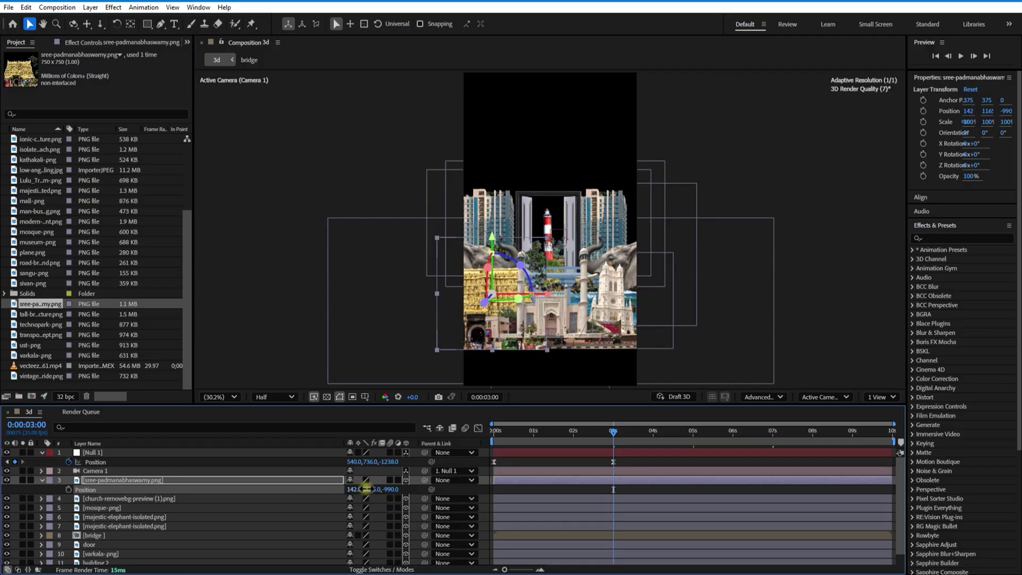
Move the null's second position keyframe to 4 seconds and set its Z value to -1637.
drag(602, 435, 652, 463)
drag(389, 464, 307, 493)
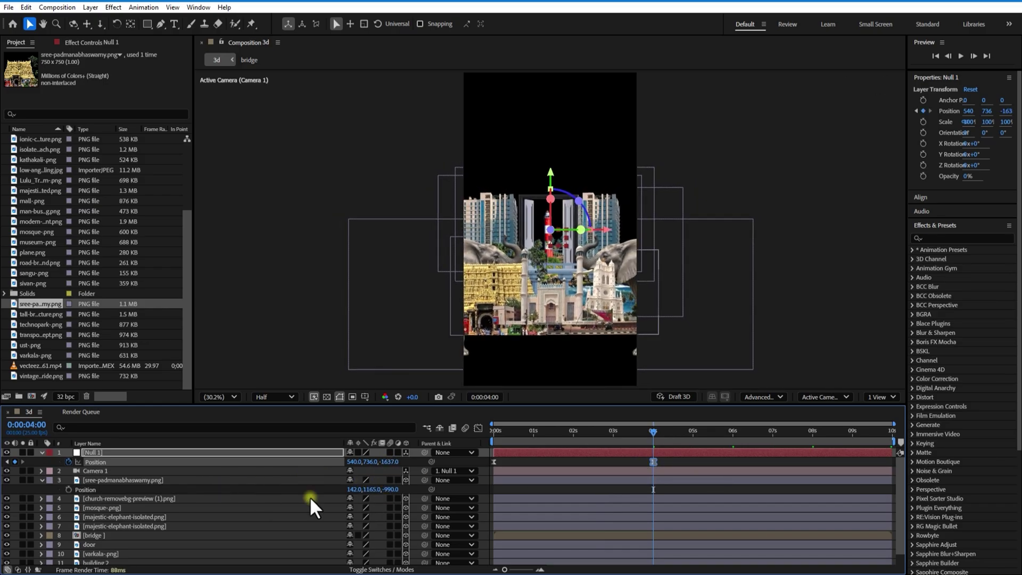
click(42, 480)
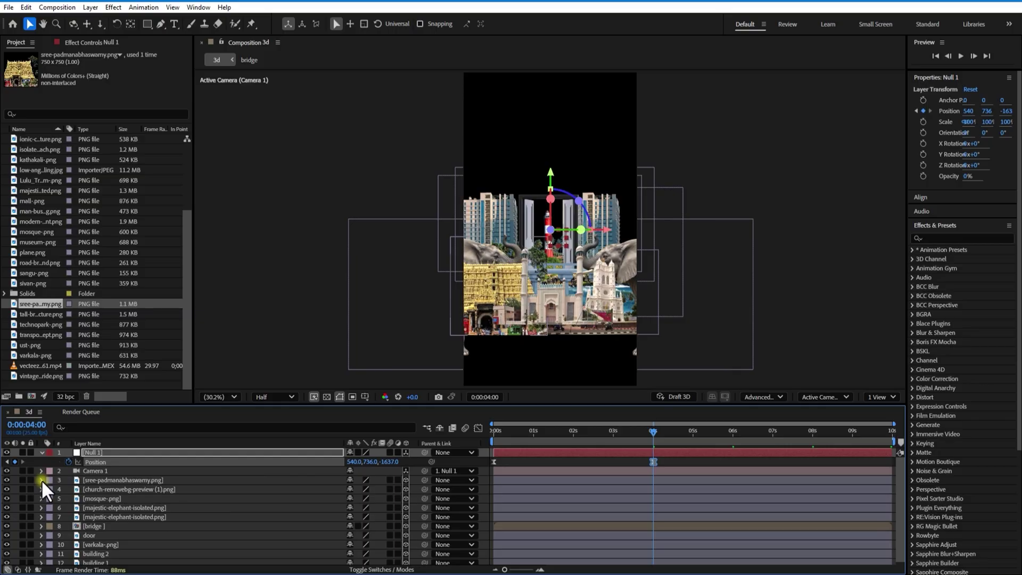
Add the Lulu_Trivandrum image directly below the camera layer, make it 3D and show its Position property.
scroll(56, 282, up, 3)
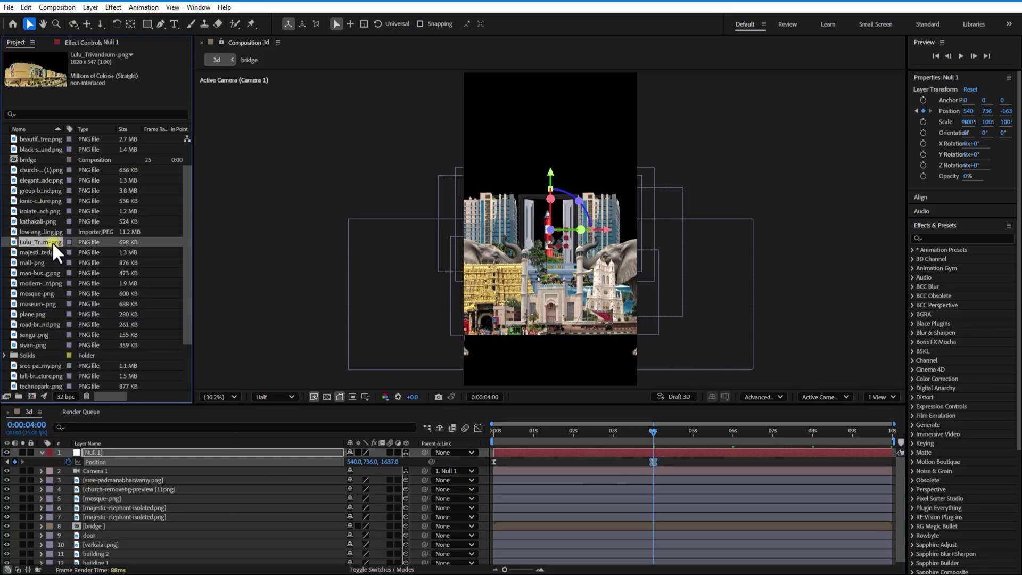
drag(52, 241, 109, 474)
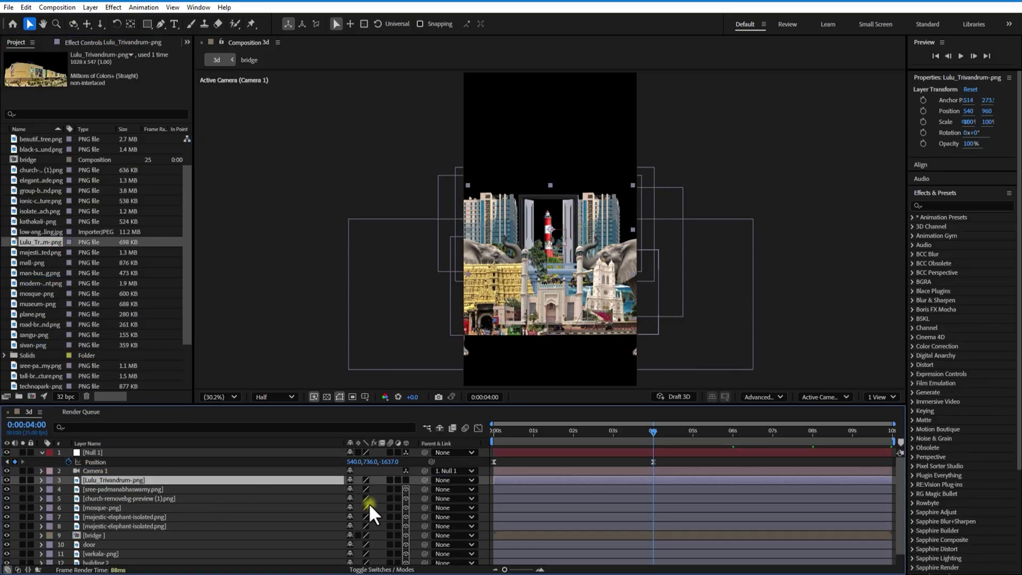
click(405, 480)
key(p)
Place the Lulu_Trivandrum layer in front of the church on the lower right, at about 924, 1354, -1424.
drag(389, 489, 127, 500)
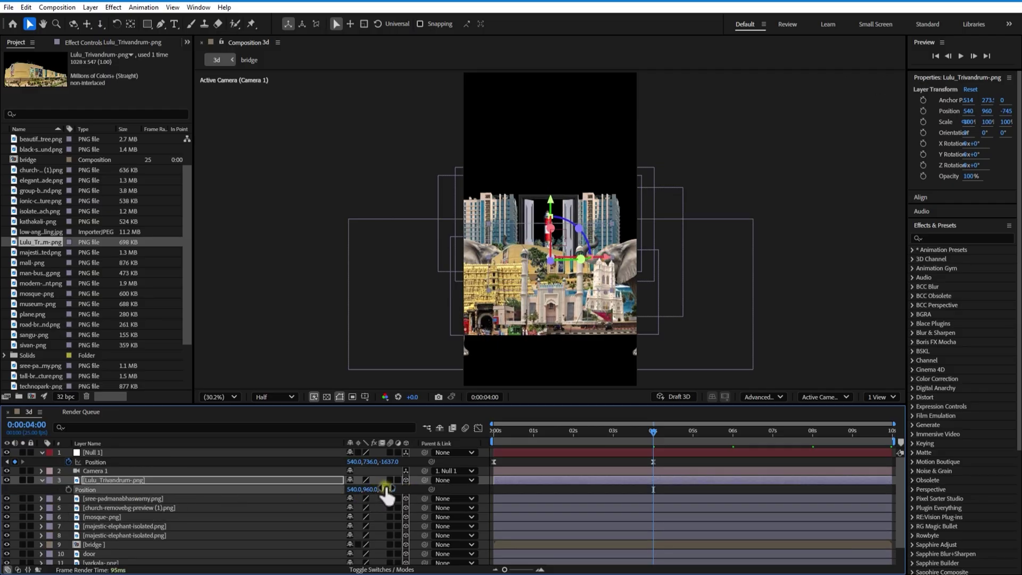
drag(387, 496, 234, 489)
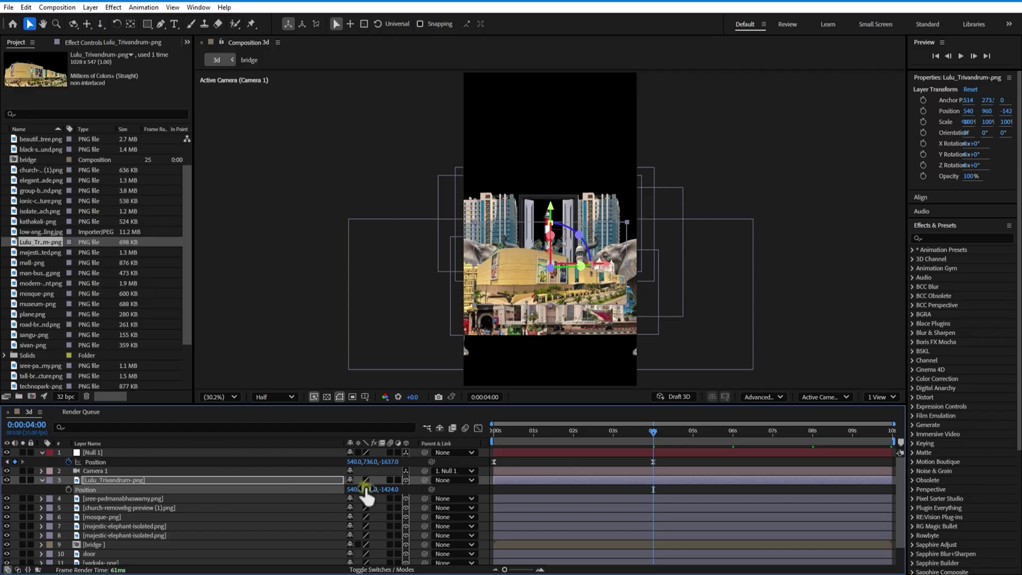
drag(366, 489, 565, 459)
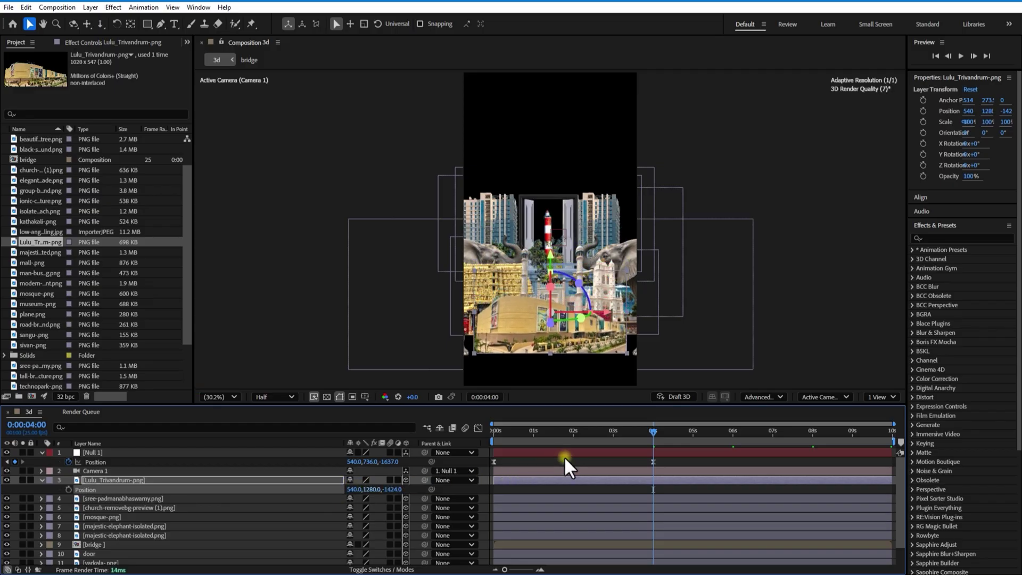
drag(353, 489, 544, 462)
drag(373, 489, 442, 468)
drag(354, 489, 334, 486)
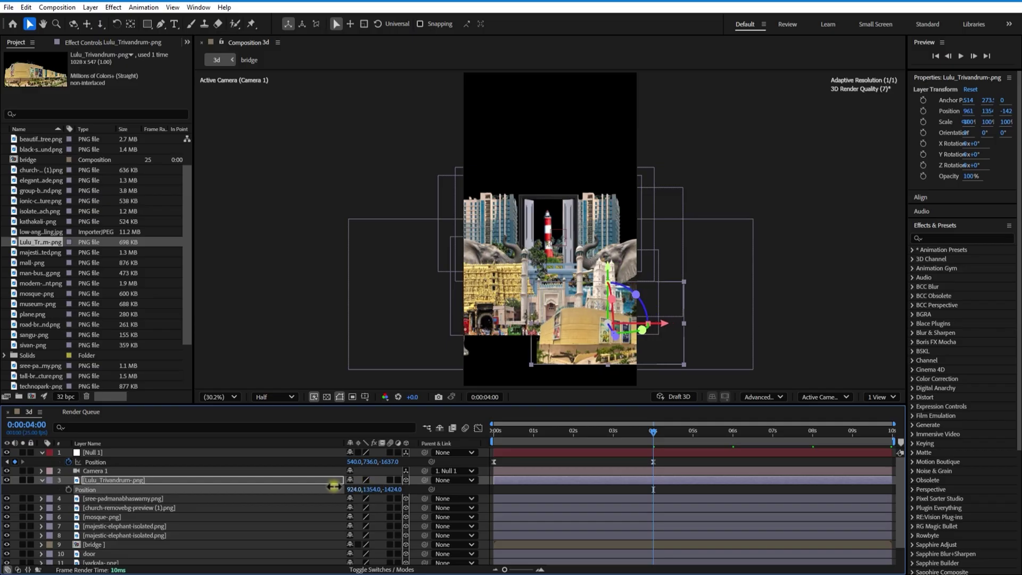
click(42, 479)
Add the mall image directly below the camera as a 3D layer positioned at 246, 1417, -1557.
drag(38, 262, 109, 478)
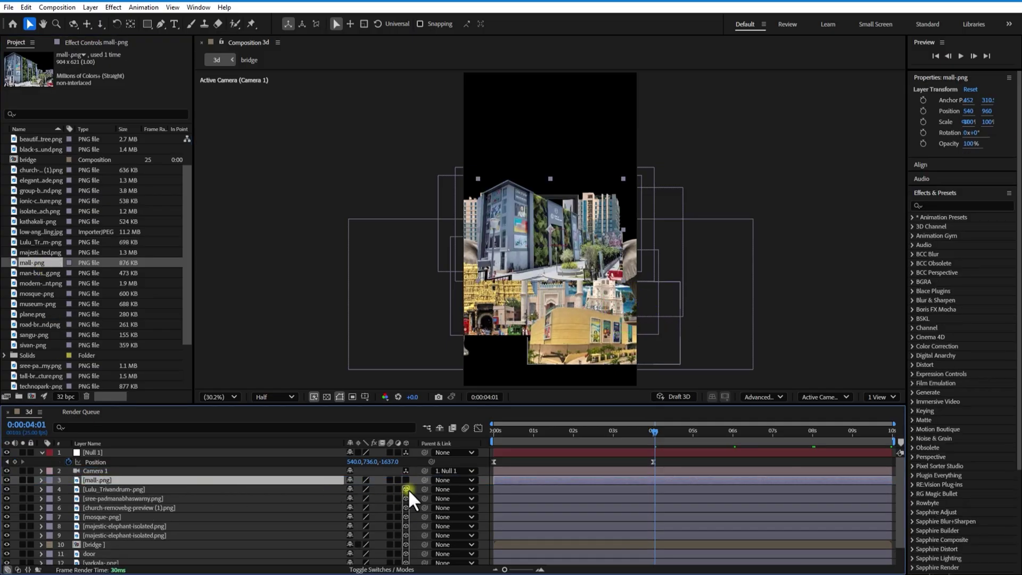
click(406, 480)
key(p)
drag(387, 489, 437, 495)
drag(348, 494, 282, 494)
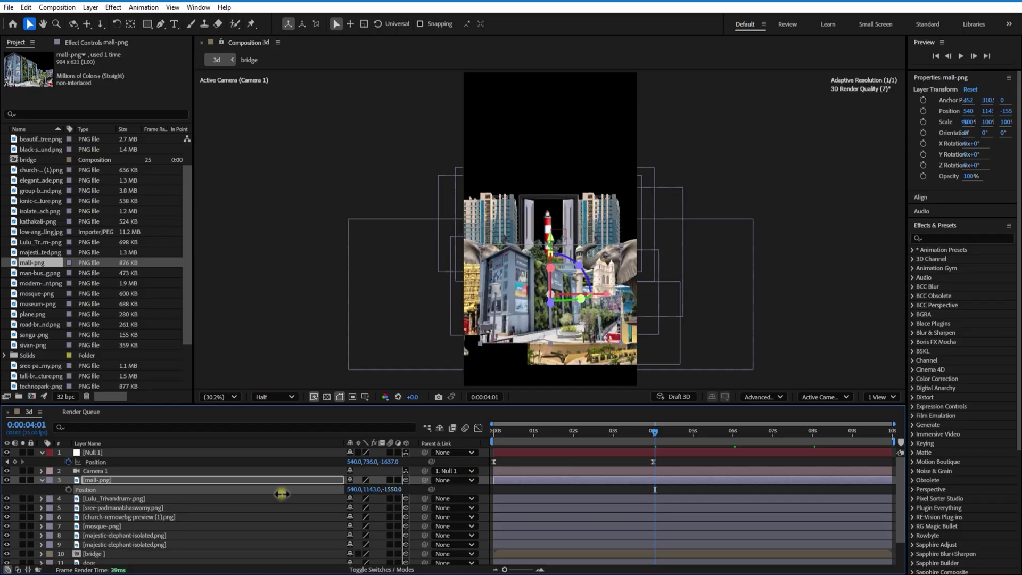
drag(373, 489, 201, 490)
Move the null's second position keyframe to 5 seconds and set its Z value to -2072.
click(544, 432)
drag(536, 439, 691, 471)
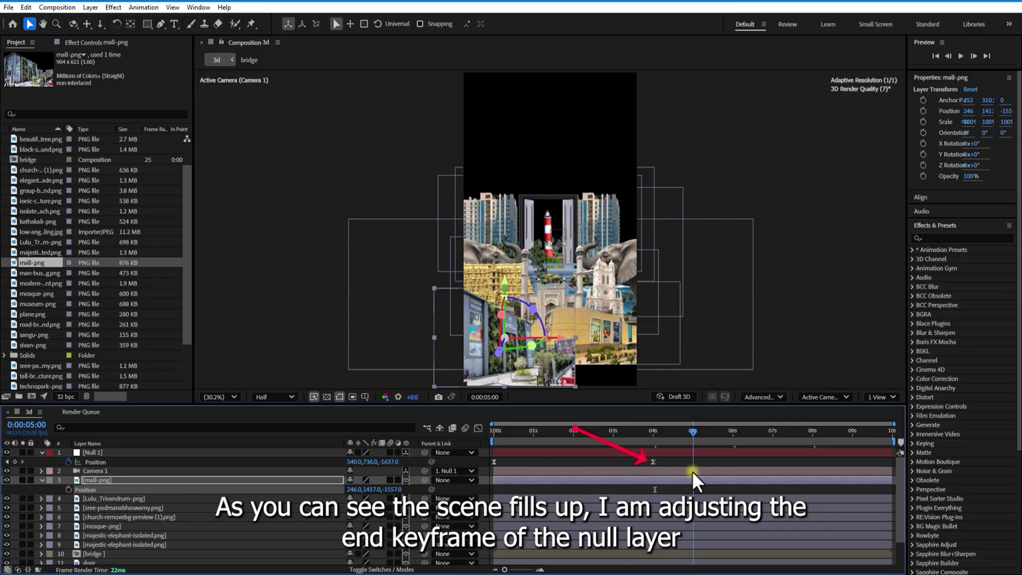
click(652, 461)
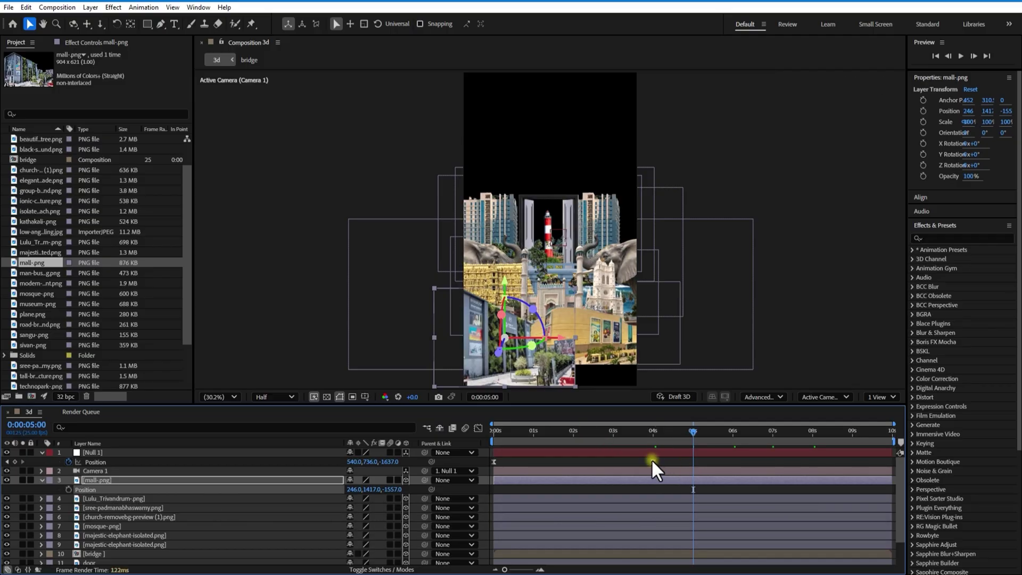
drag(650, 458, 693, 463)
drag(386, 461, 170, 475)
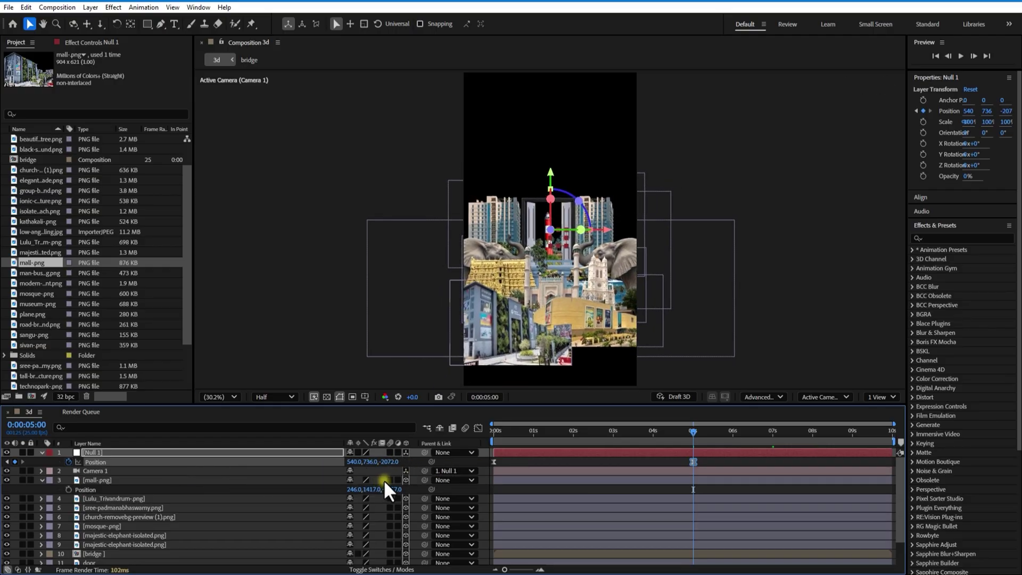
drag(384, 481, 58, 475)
click(41, 479)
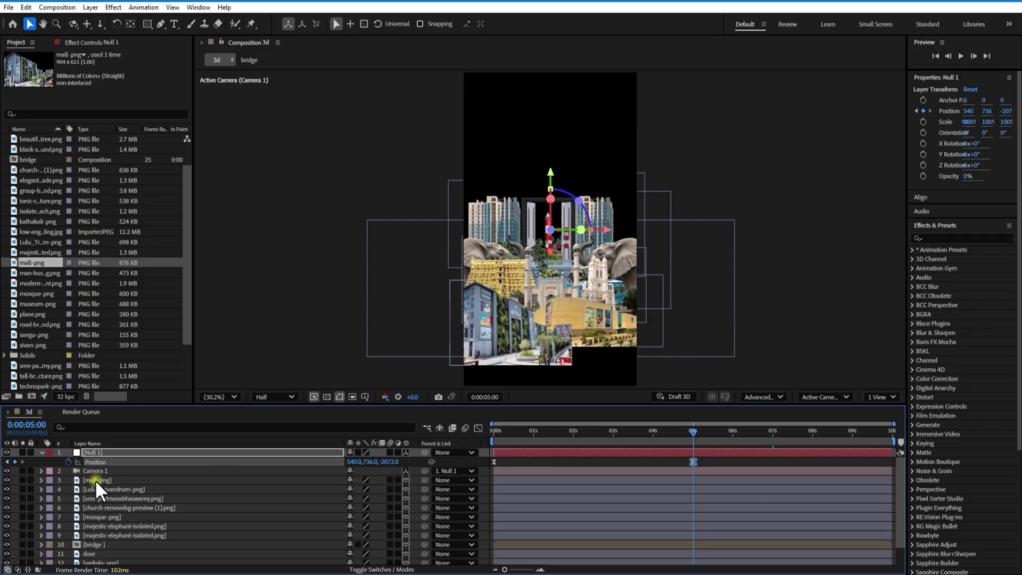
Add the technopark image directly below the camera layer, make it 3D and show its Position property.
click(99, 480)
scroll(45, 292, down, 3)
drag(49, 324, 96, 477)
click(405, 479)
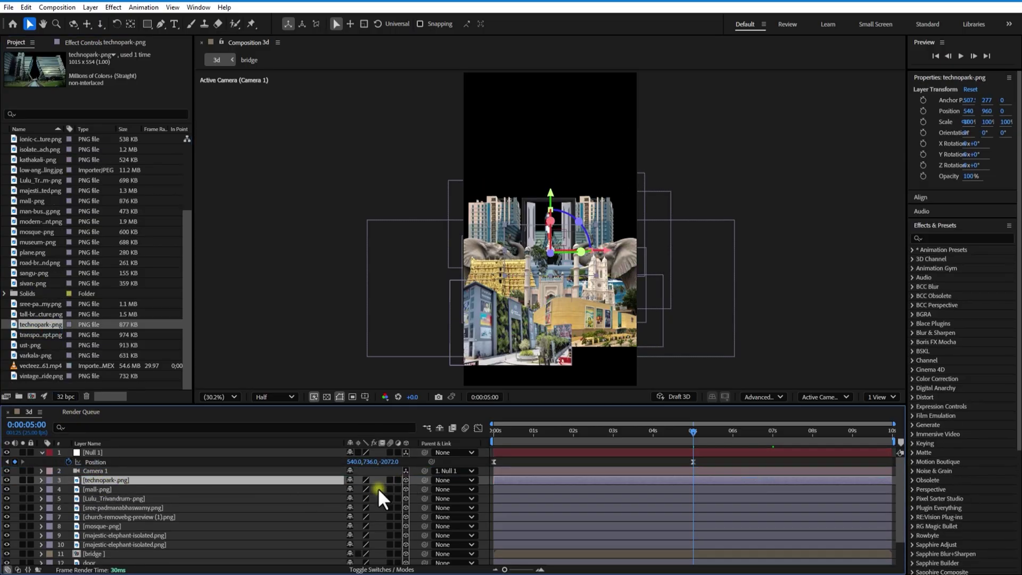
key(p)
Place the technopark layer at the lower right of the scene at position 811, 1606, -1831.
drag(383, 490, 288, 503)
drag(390, 495, 183, 500)
drag(370, 489, 532, 484)
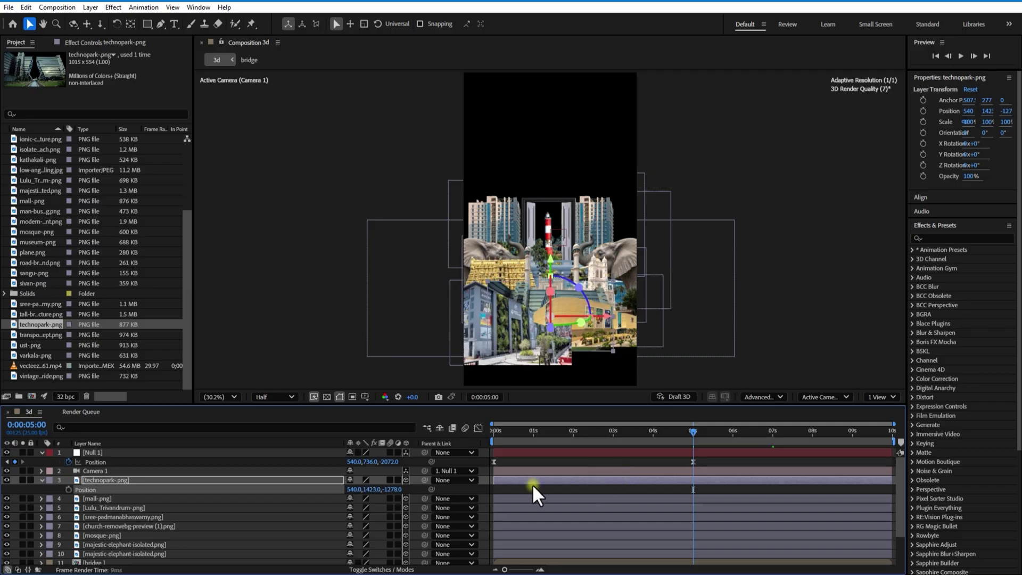
drag(394, 489, 159, 500)
drag(377, 493, 483, 467)
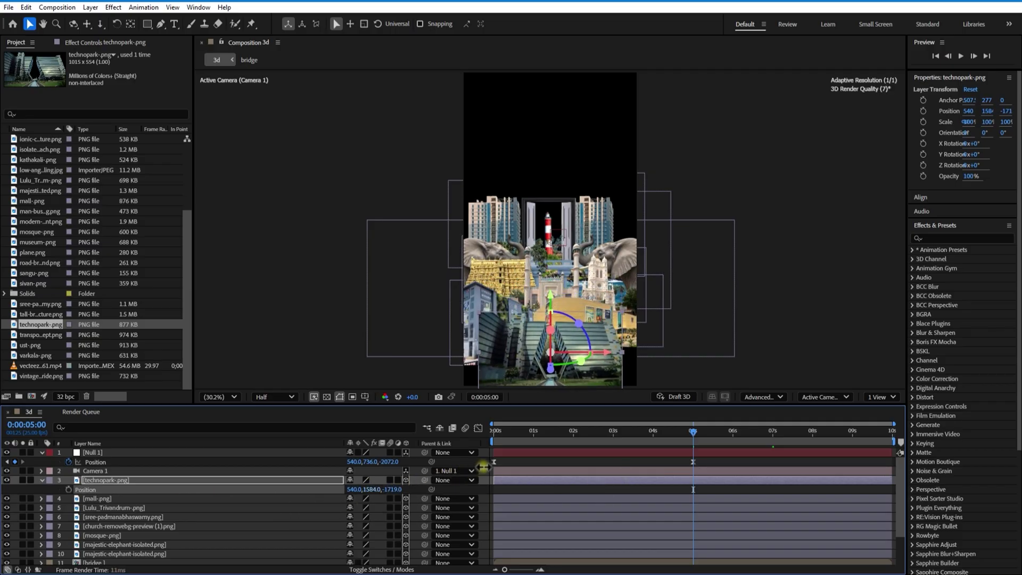
drag(354, 489, 472, 475)
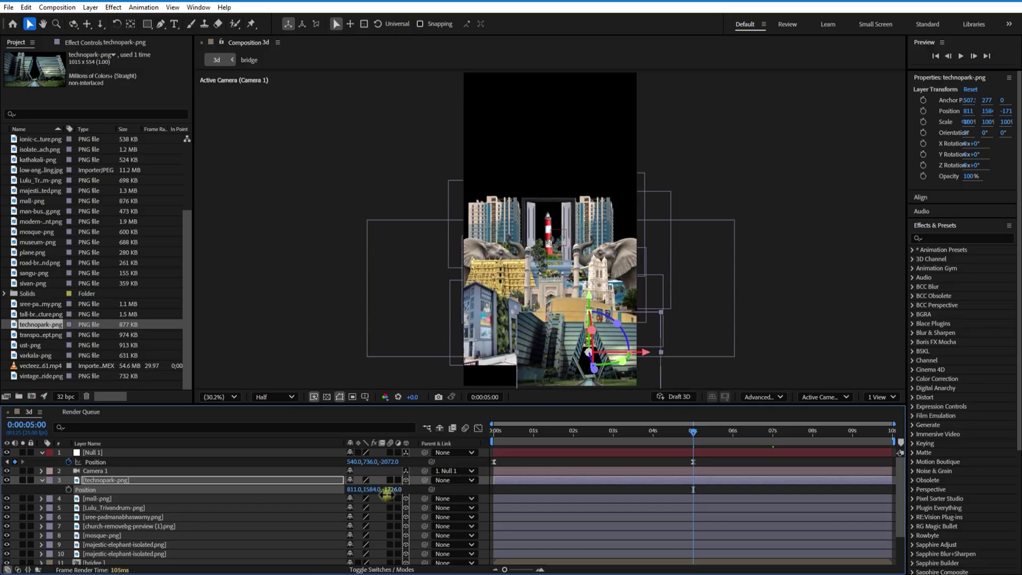
mouse_move(386, 494)
mouse_down()
mouse_move(342, 506)
mouse_move(395, 480)
mouse_up()
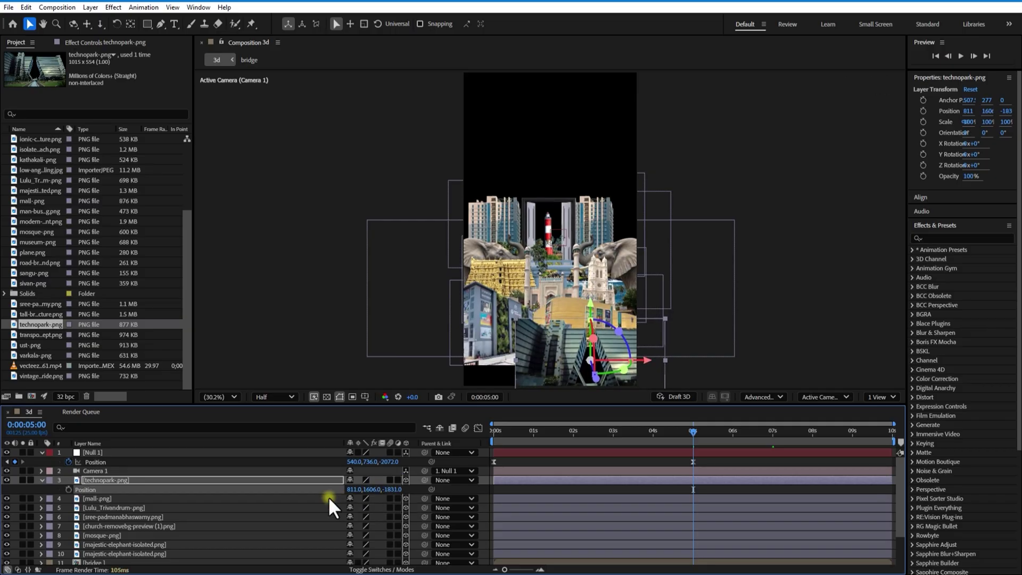
click(42, 481)
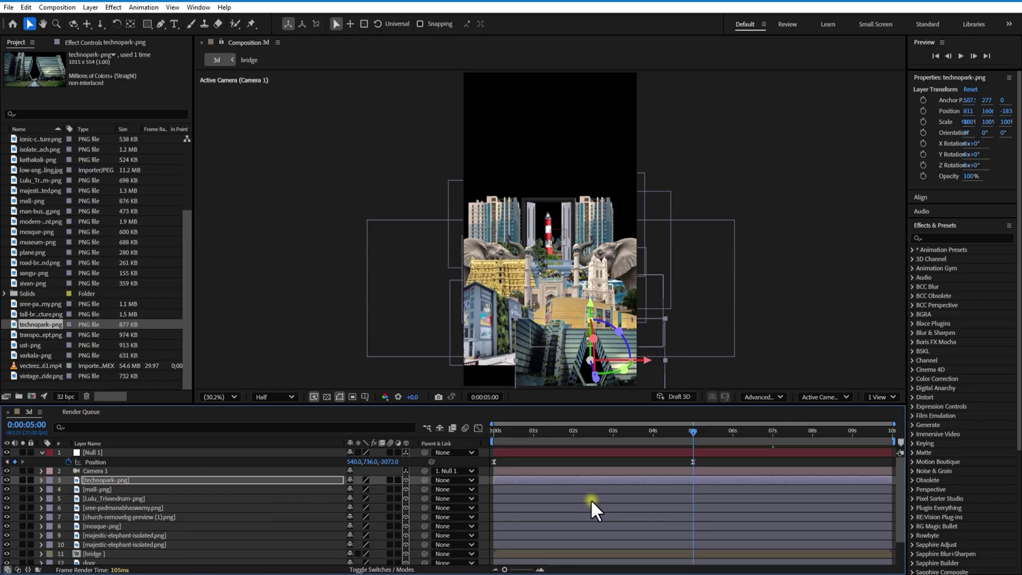
Scrub through the animation, move the null's second position keyframe to 6 seconds and set its Z value to -2535.
drag(496, 437, 691, 479)
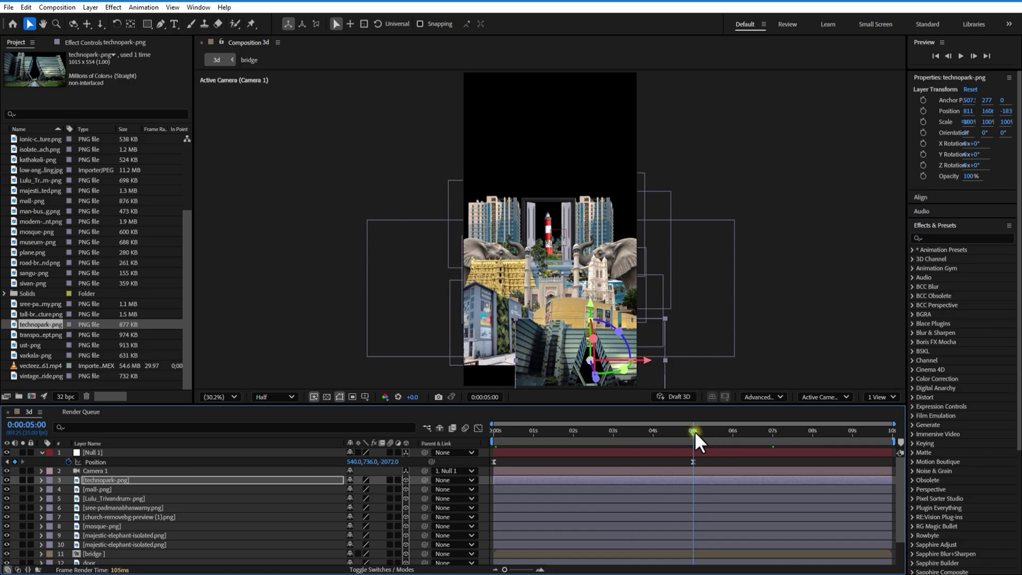
drag(694, 436, 731, 463)
click(692, 462)
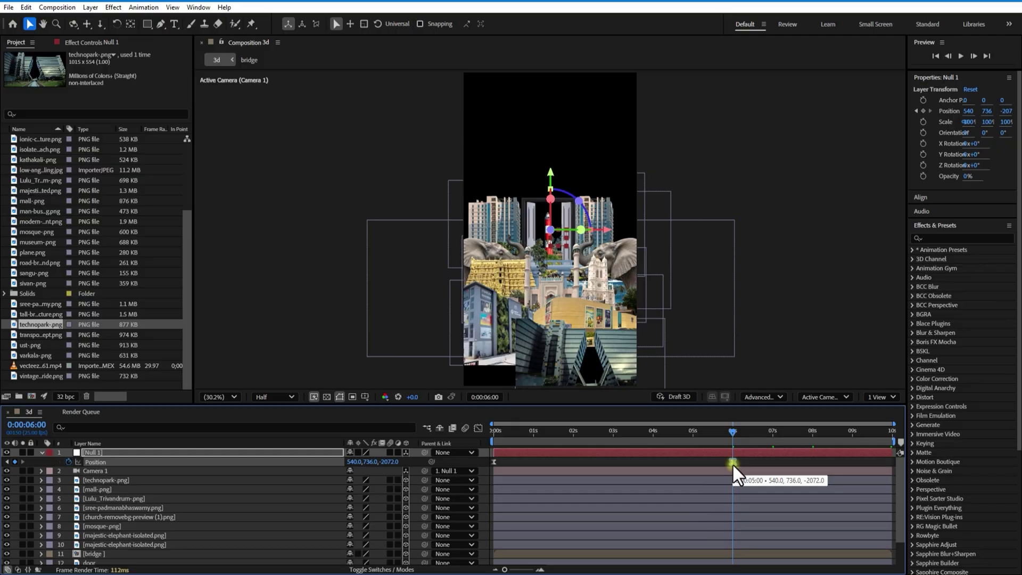
drag(393, 462, 178, 481)
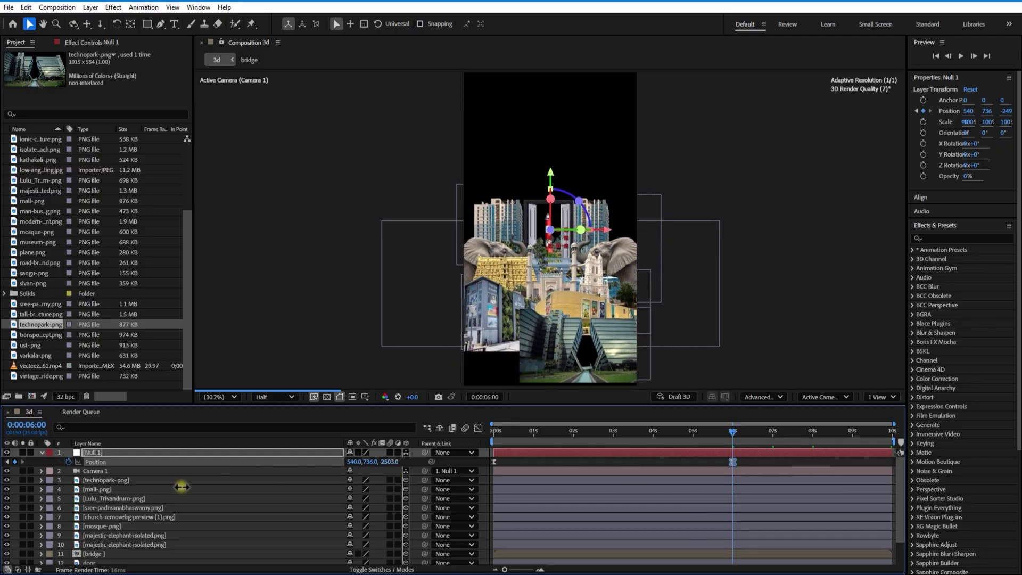
Add the ust image directly below the camera layer, make it 3D and show its Position property.
drag(84, 345, 92, 475)
click(405, 480)
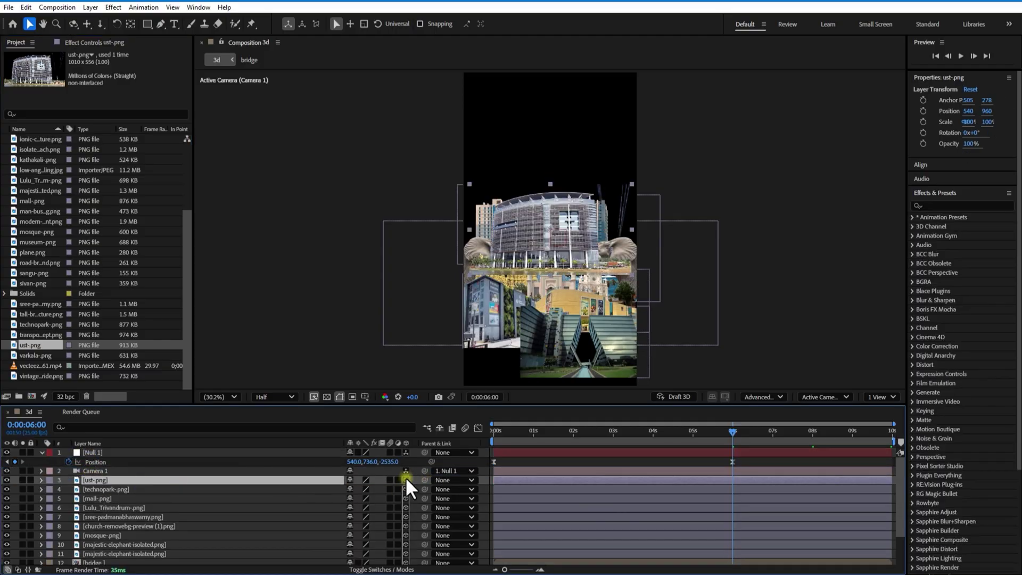
key(p)
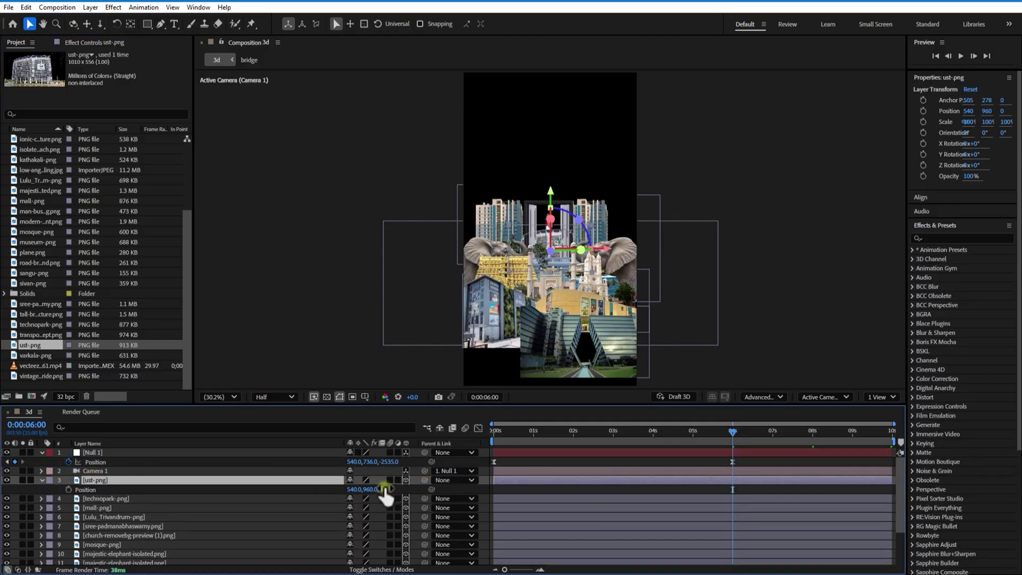
Place the ust layer at the lower left of the scene, in front of the mall, at position 24, 1658, -1843.
drag(384, 490, 301, 490)
drag(392, 488, 298, 482)
drag(392, 490, 737, 465)
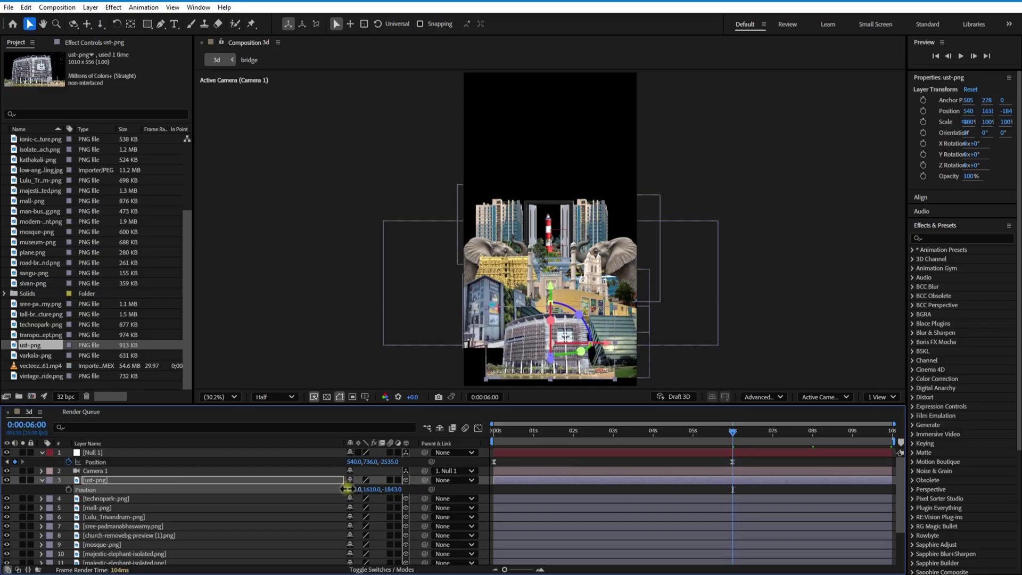
drag(346, 488, 68, 474)
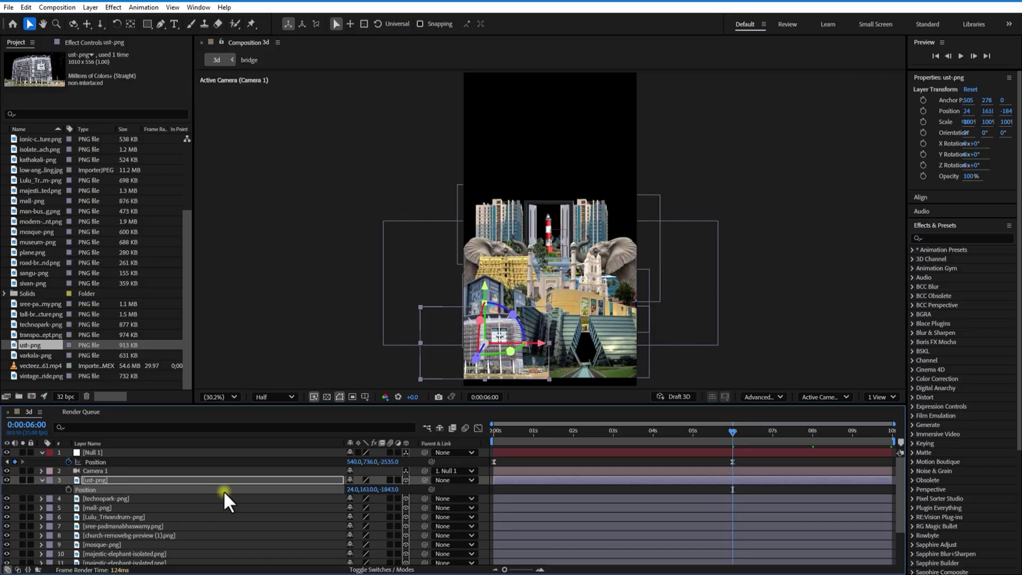
drag(369, 488, 399, 480)
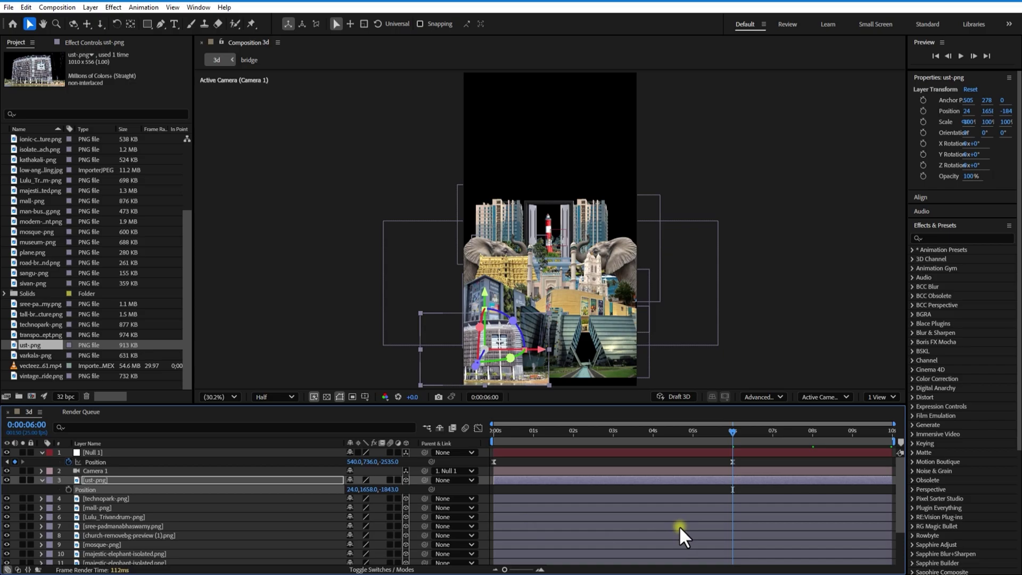
click(42, 479)
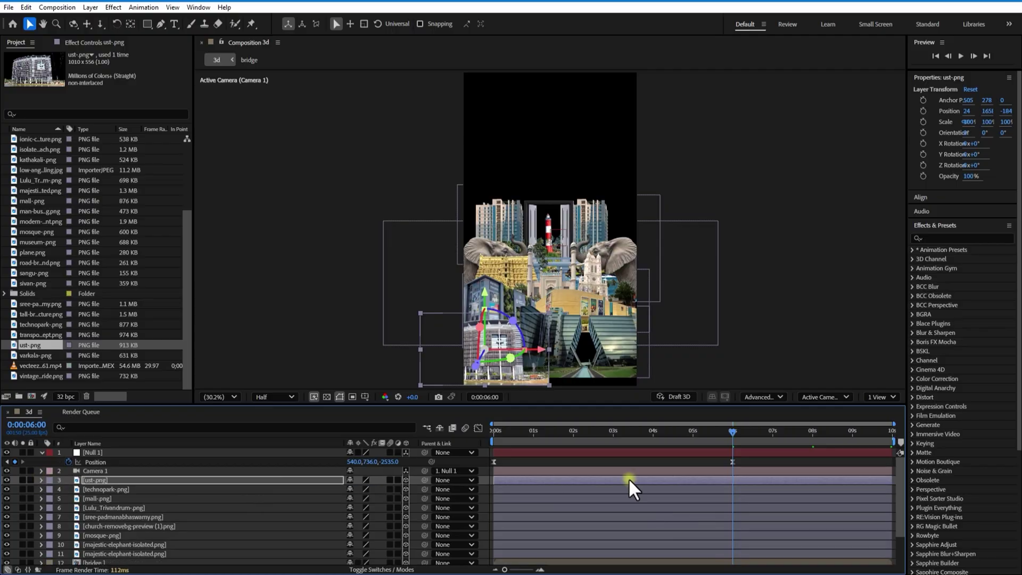
Move the null's second position keyframe to 7 seconds and set its Z value to -2894.
drag(735, 421, 773, 463)
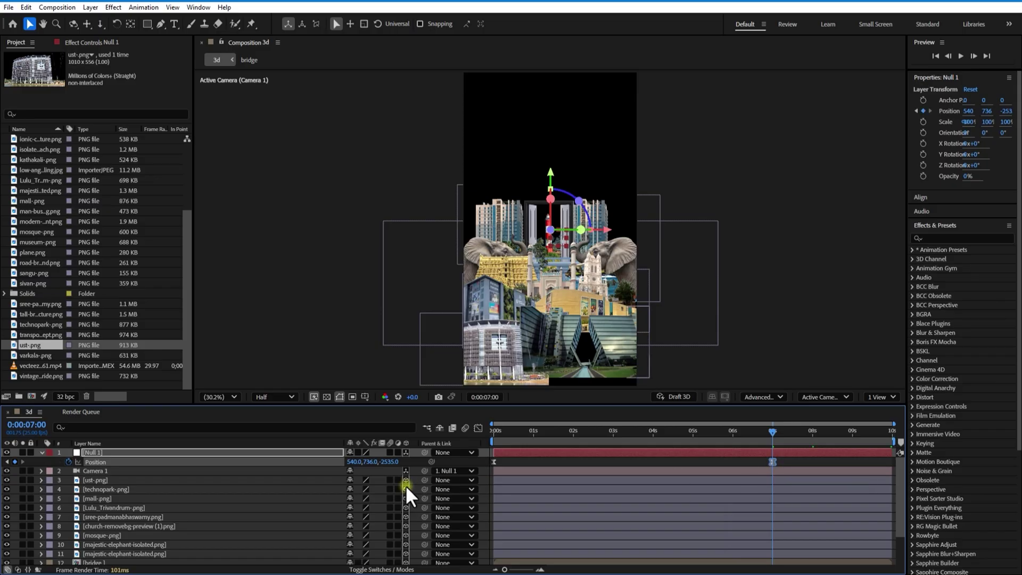
drag(393, 462, 222, 481)
Add the sivan image directly below the camera layer, make it 3D and show its Position property.
click(33, 283)
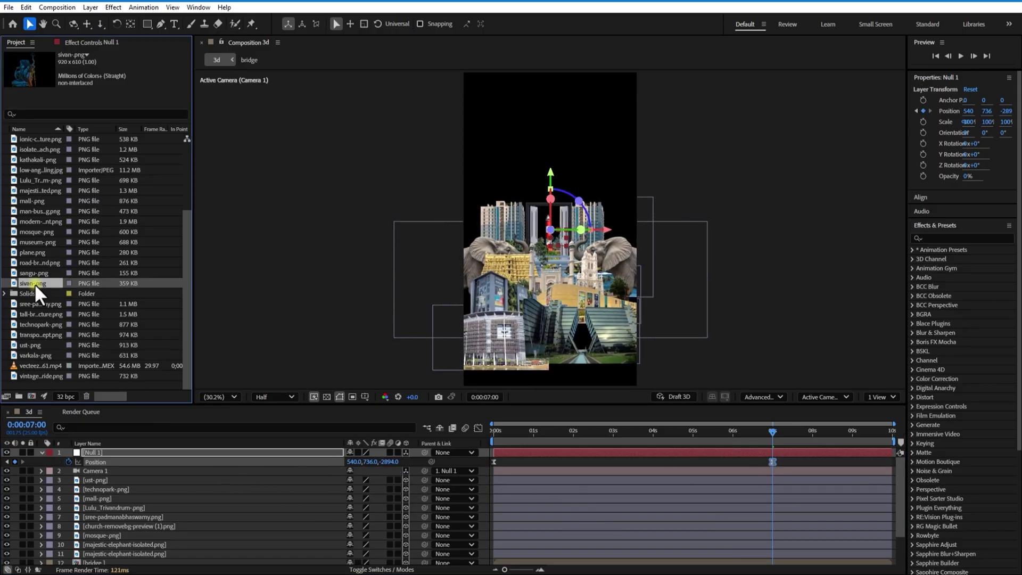
drag(39, 283, 119, 478)
click(406, 480)
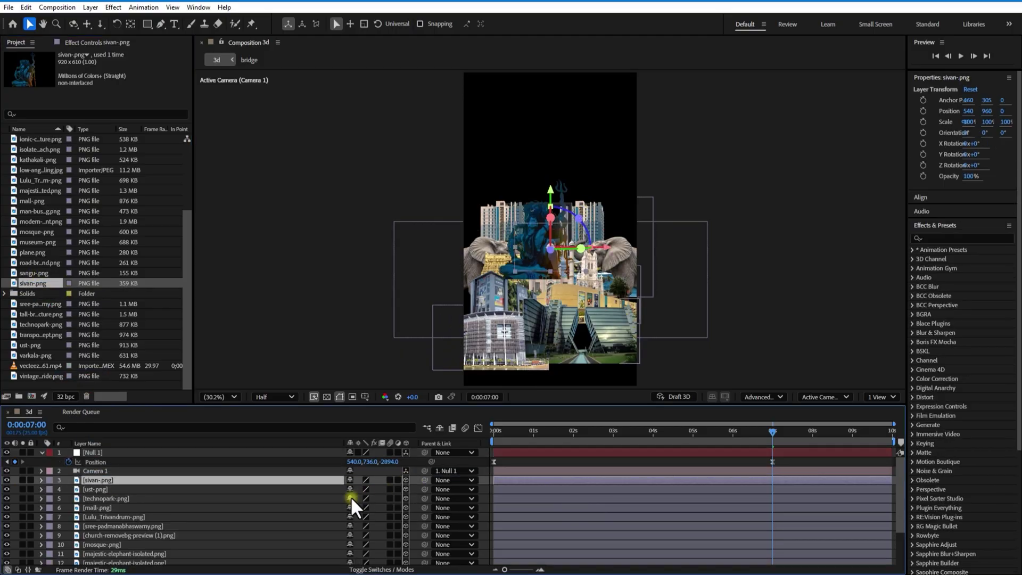
key(p)
click(110, 488)
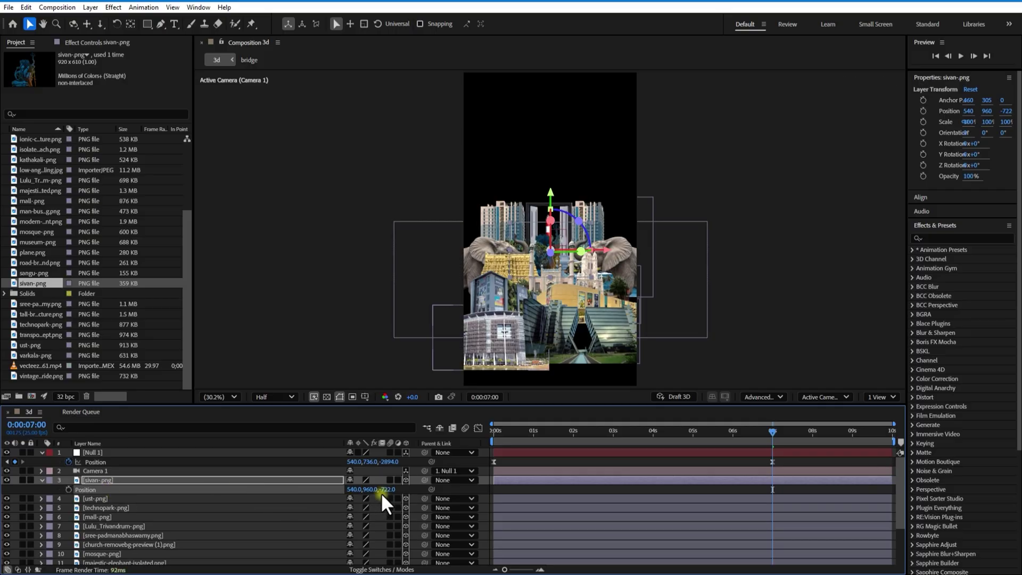
Place the sivan layer at the lower right of the scene, in front of the technopark, at position 1165, 1664, -2132.
drag(392, 489, 89, 480)
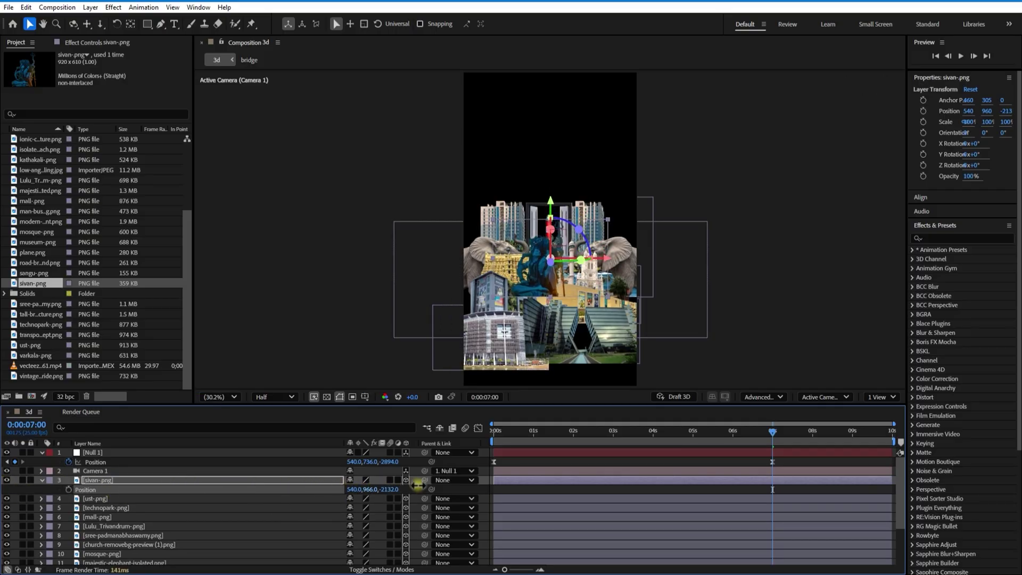
drag(418, 484, 769, 455)
drag(352, 490, 598, 468)
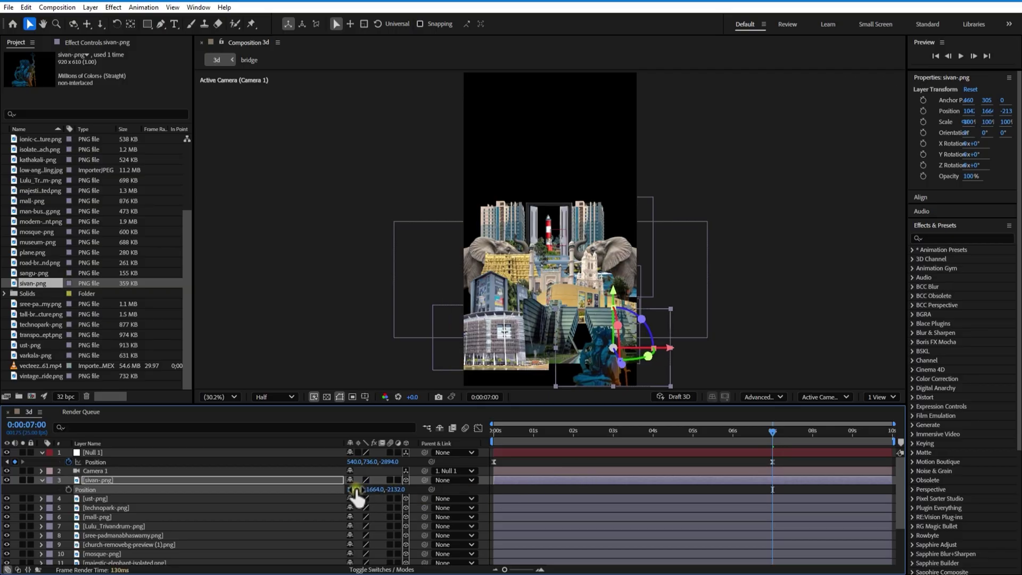
drag(354, 489, 405, 477)
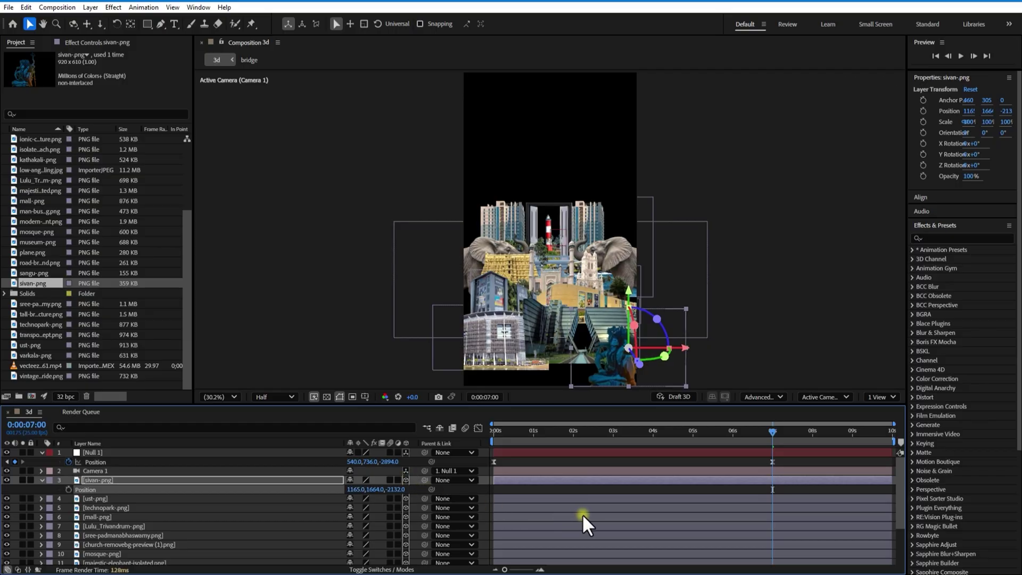
click(41, 479)
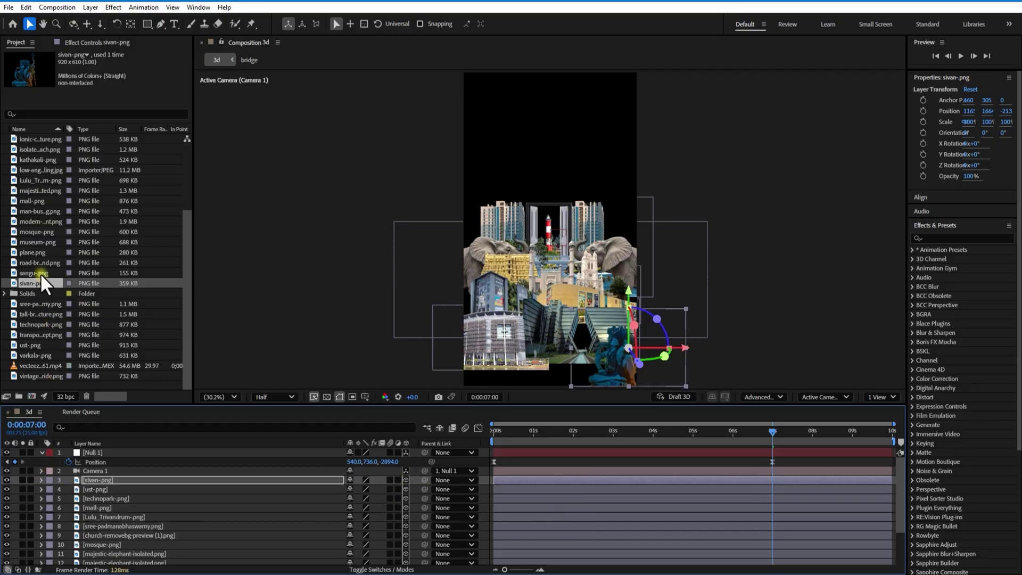
Add the sangu image directly below the camera layer, make it 3D and show its Position property.
drag(39, 273, 105, 474)
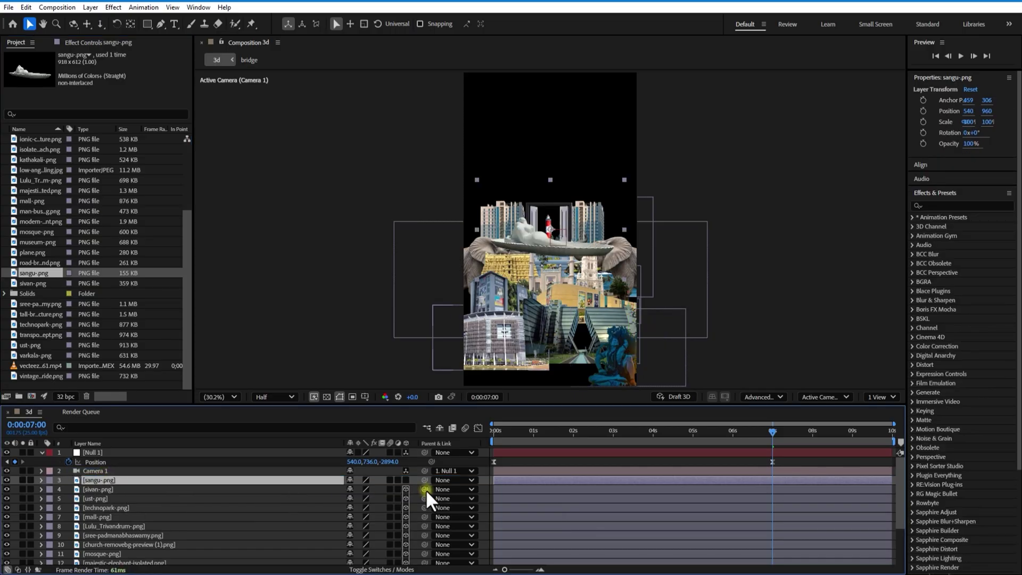
click(405, 480)
key(p)
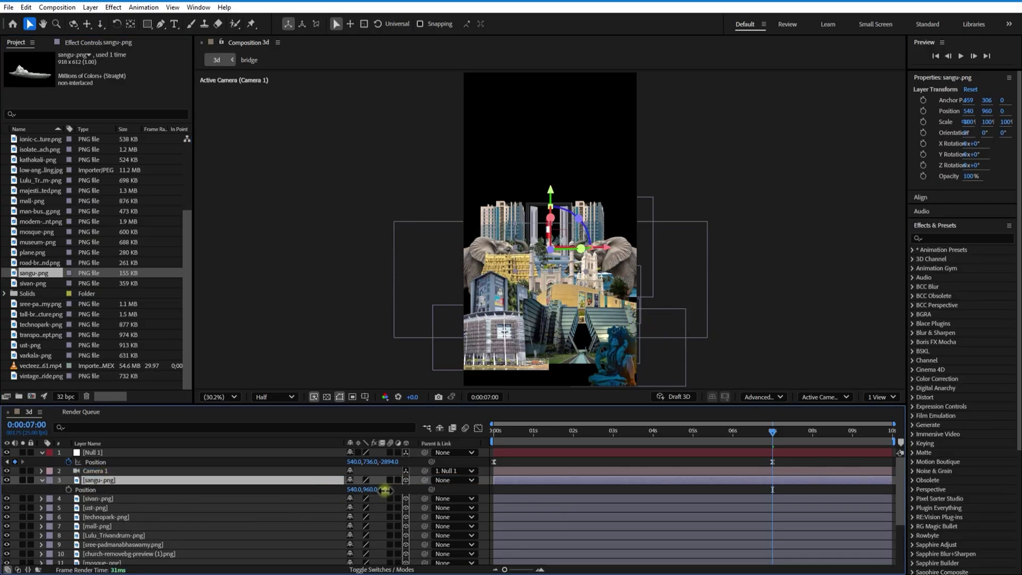
Place the sangu layer at the lower left of the scene, in front of the ust building, at position 102, 1871, -2021.
drag(384, 490, 47, 490)
drag(388, 487, 23, 491)
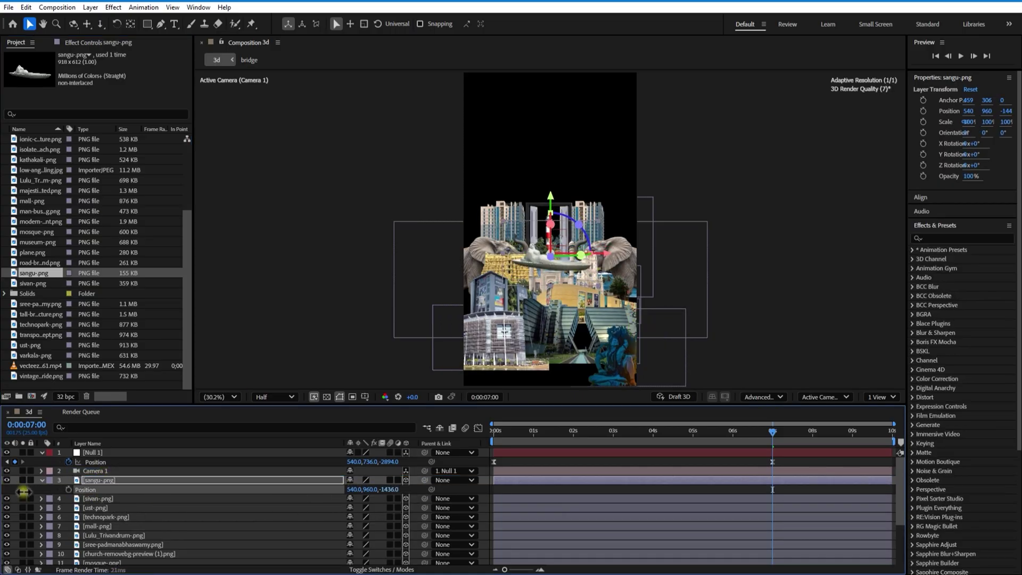
drag(367, 489, 817, 475)
drag(387, 489, 101, 503)
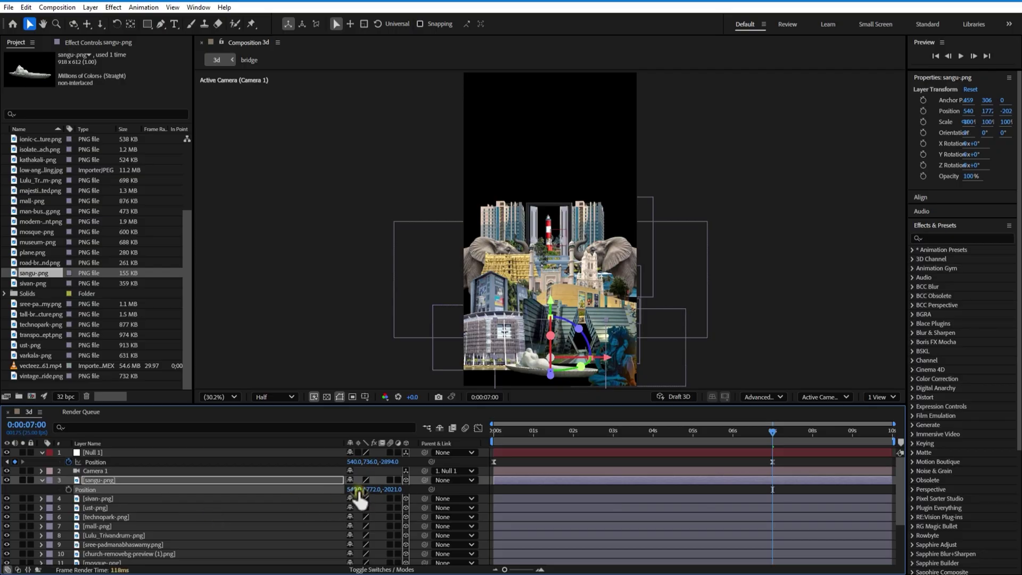
drag(357, 490, 119, 484)
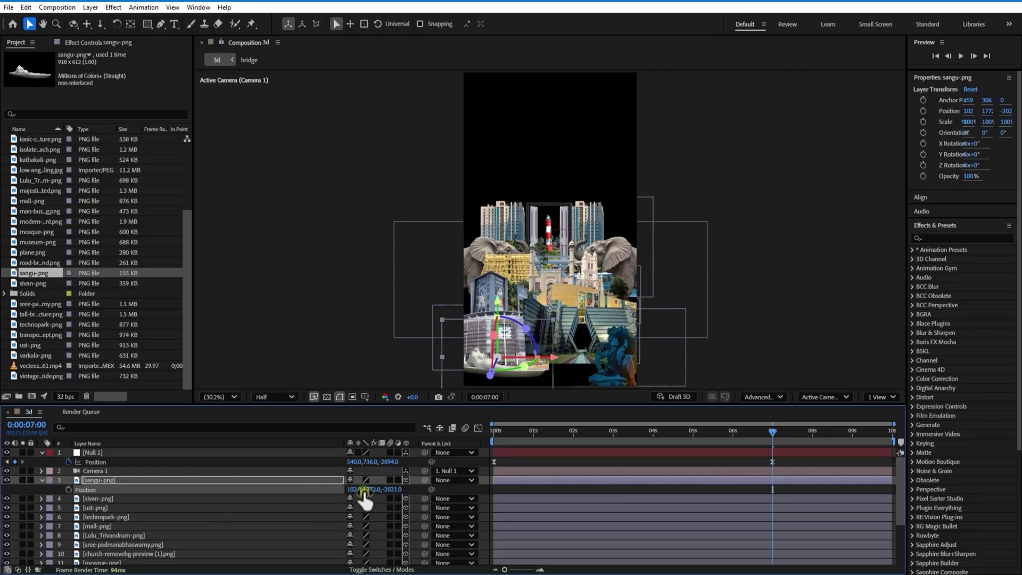
drag(364, 491, 439, 472)
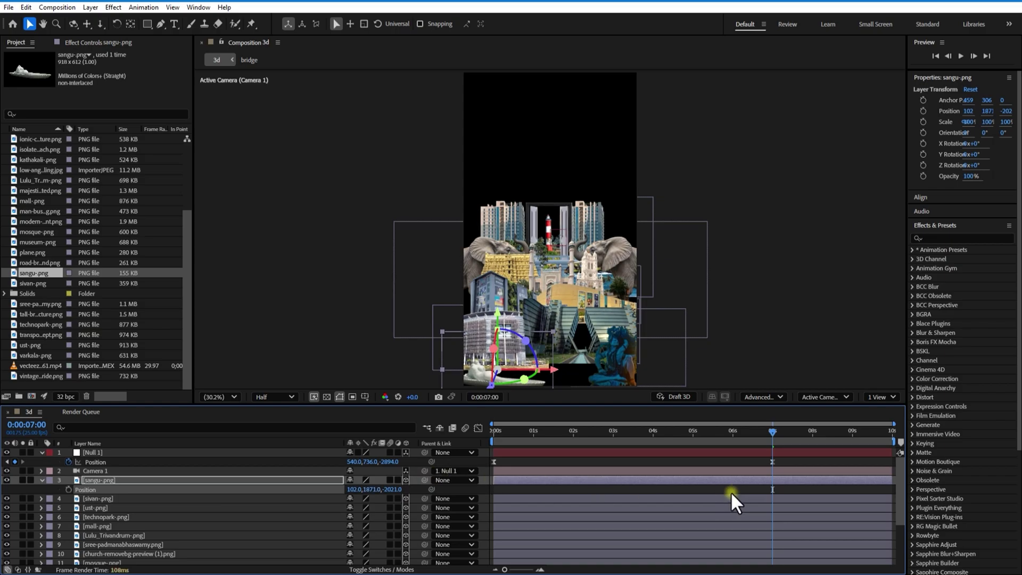
click(41, 480)
Add the museum image directly below the camera layer, make it 3D and show its Position property.
click(33, 242)
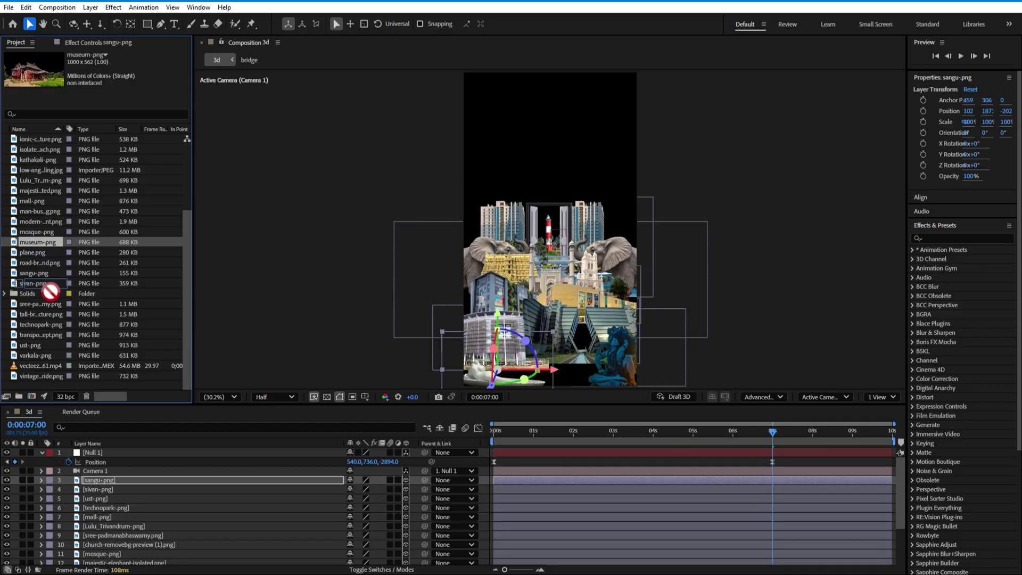
drag(48, 287, 105, 474)
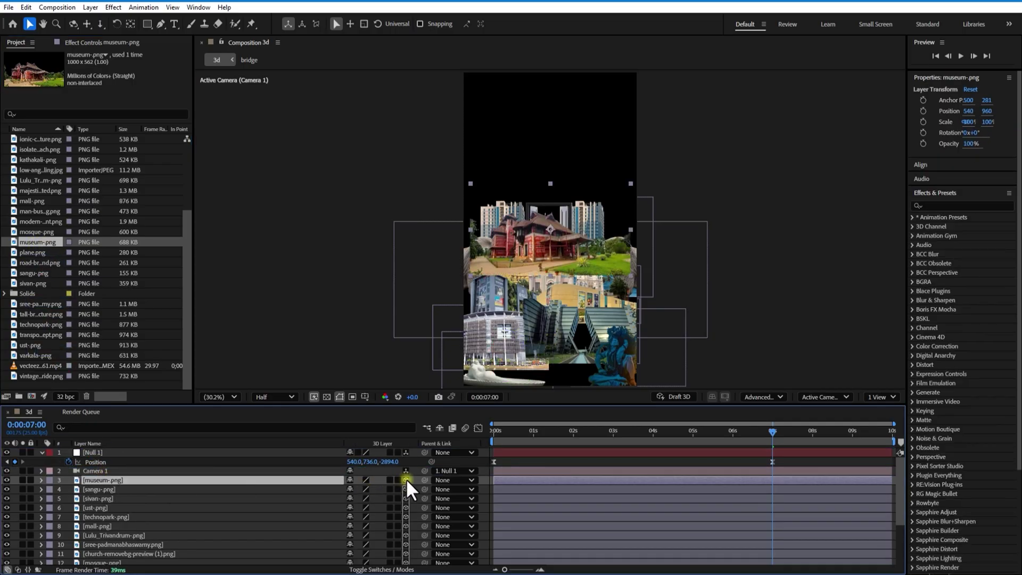
click(405, 479)
key(p)
Place the museum layer at the bottom centre of the scene at position 540, 1748, -2023.
drag(381, 489, 11, 486)
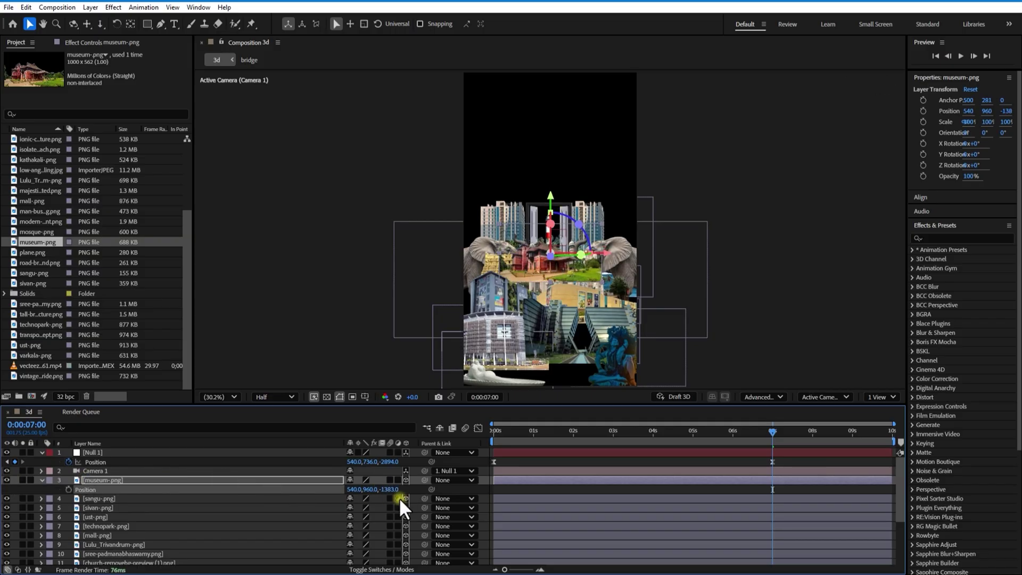
drag(393, 484, 55, 484)
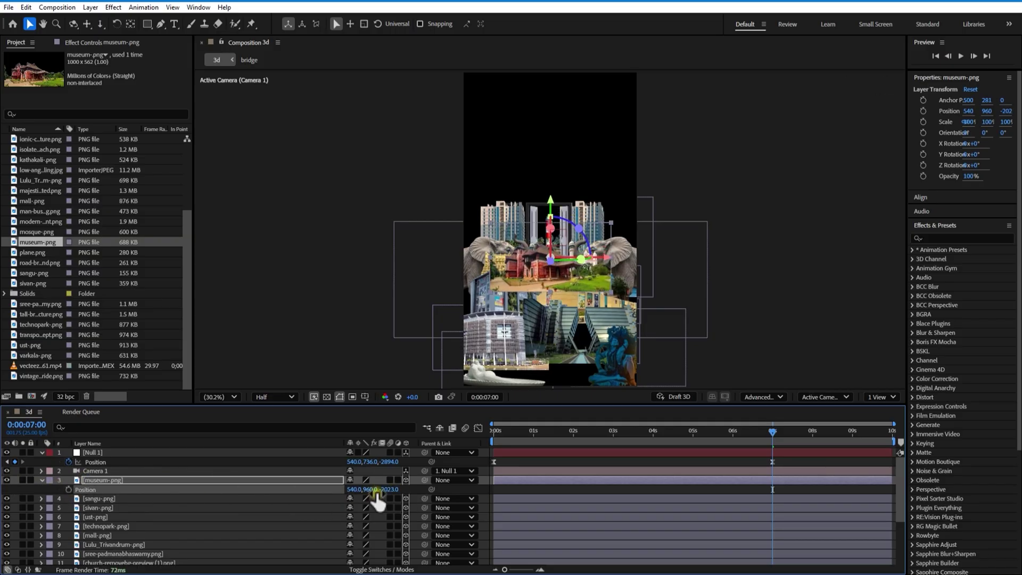
drag(373, 489, 810, 462)
Move the null's second position keyframe to 8 seconds and set its Z value to -3399.
drag(391, 462, 302, 472)
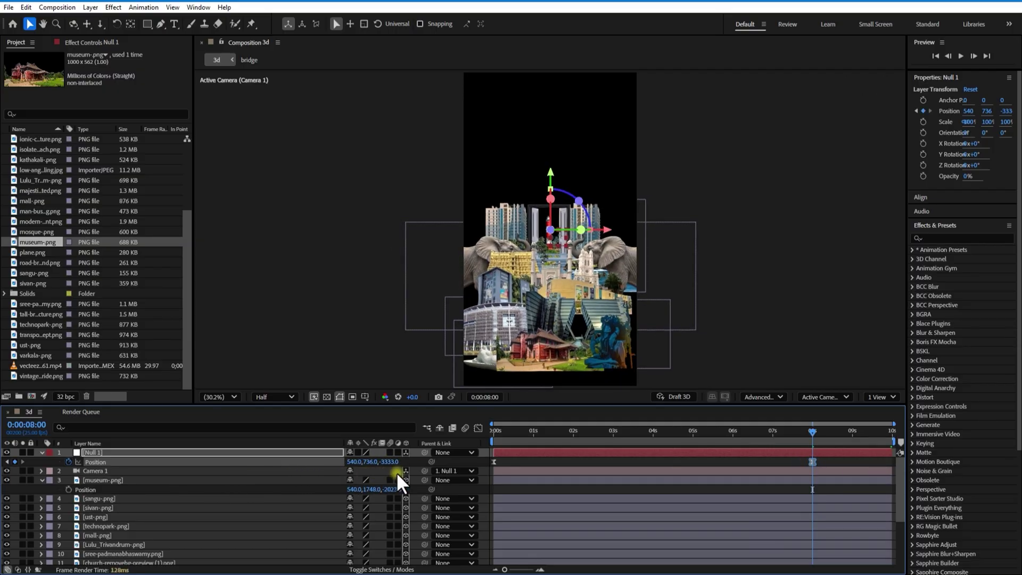
drag(381, 462, 230, 473)
click(41, 452)
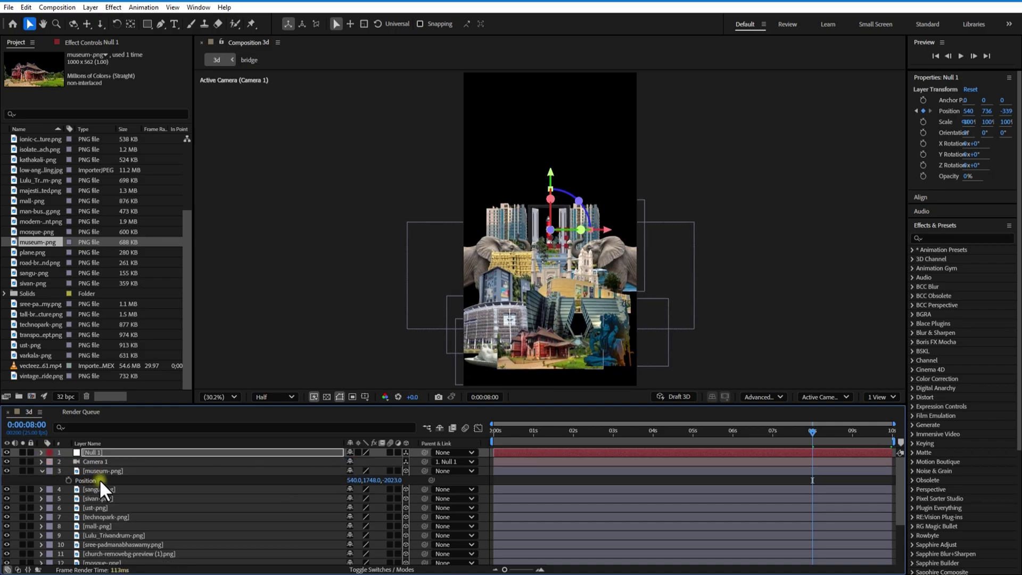
Reorder the museum layer so it sits directly beneath the sangu layer.
click(98, 488)
click(41, 470)
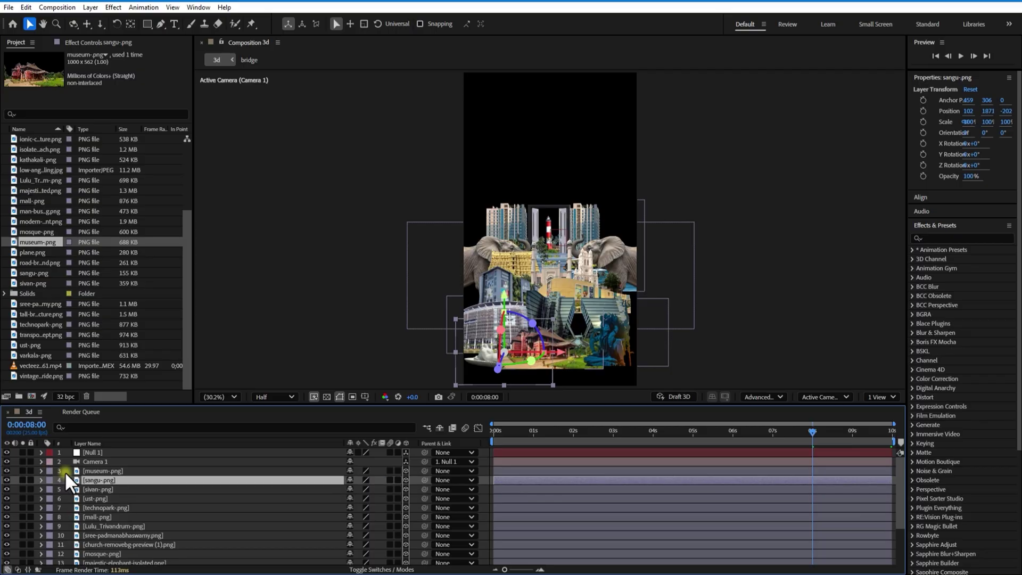
drag(105, 472, 124, 482)
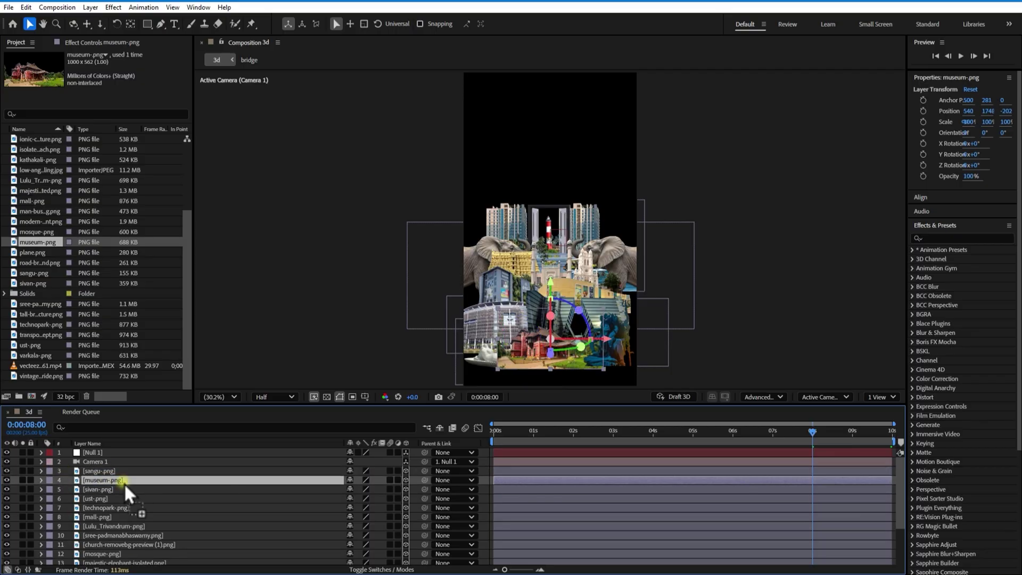
Shift the sangu layer farther left and closer to the camera, setting its position to 46, 1871, -2118.
click(141, 471)
key(p)
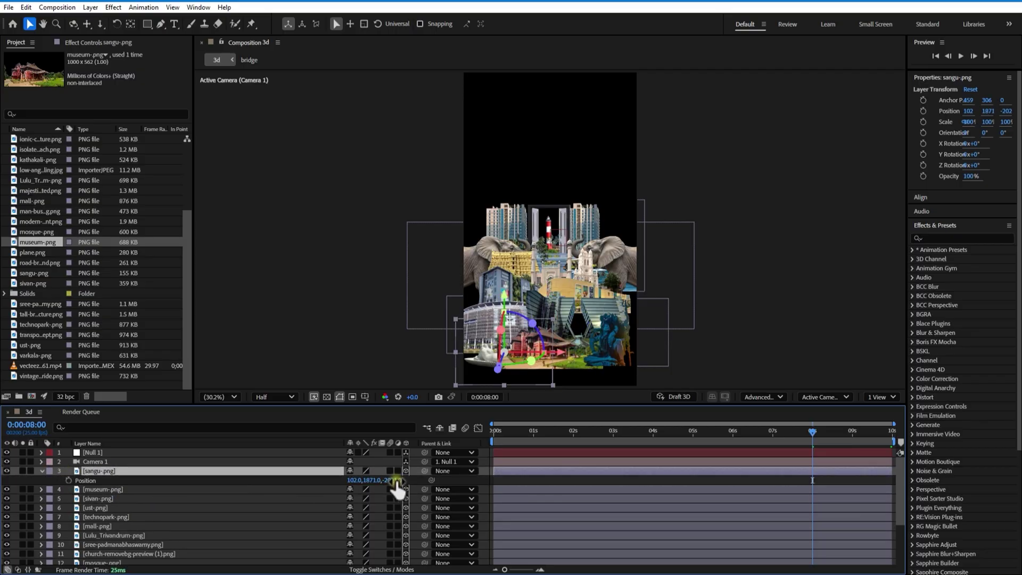
mouse_move(331, 485)
mouse_down()
mouse_move(360, 489)
mouse_move(324, 479)
mouse_up()
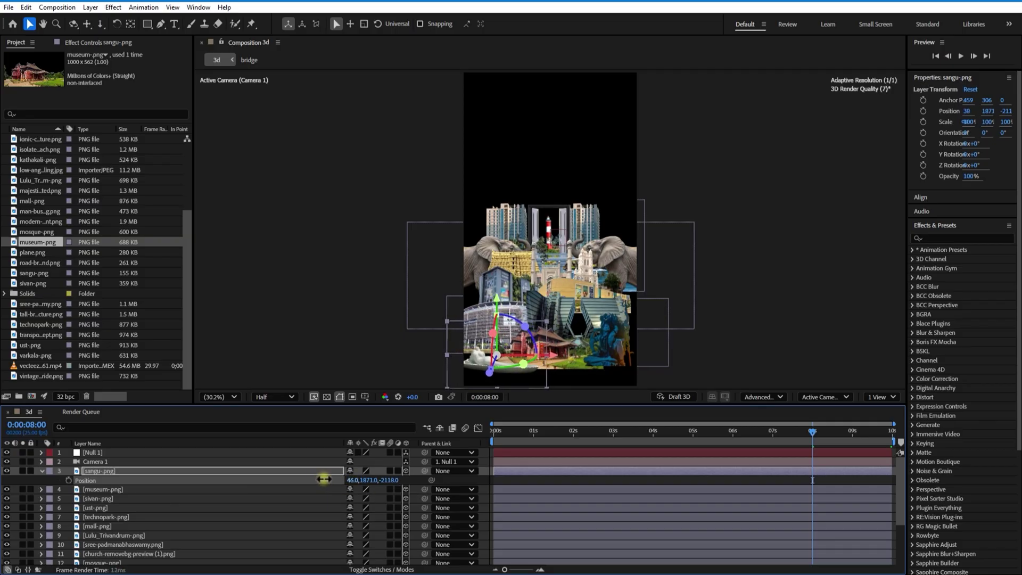
click(41, 472)
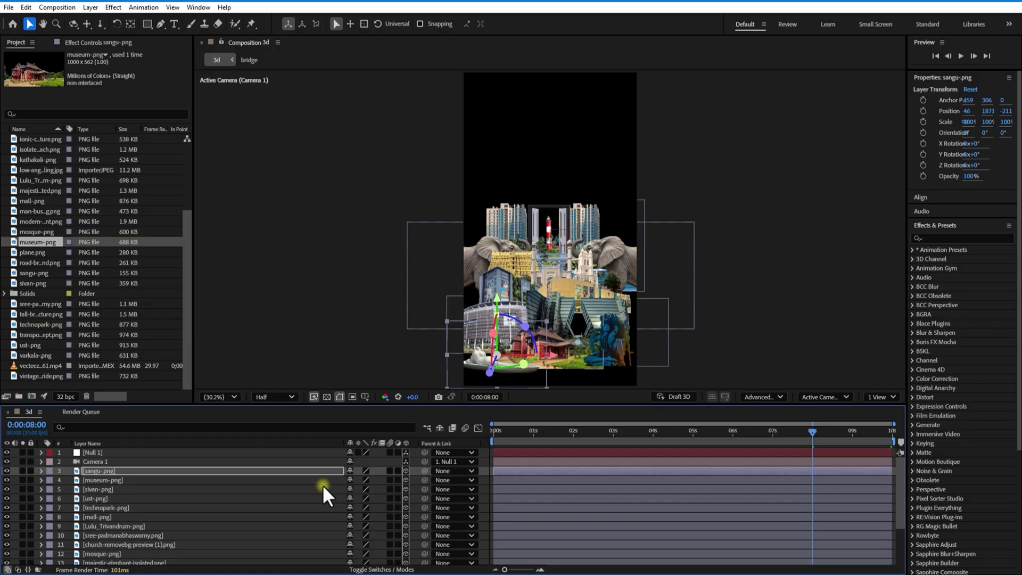
Show the null's Position, then add the kathakali image below the camera layer as a 3D layer with its Position property shown.
click(174, 453)
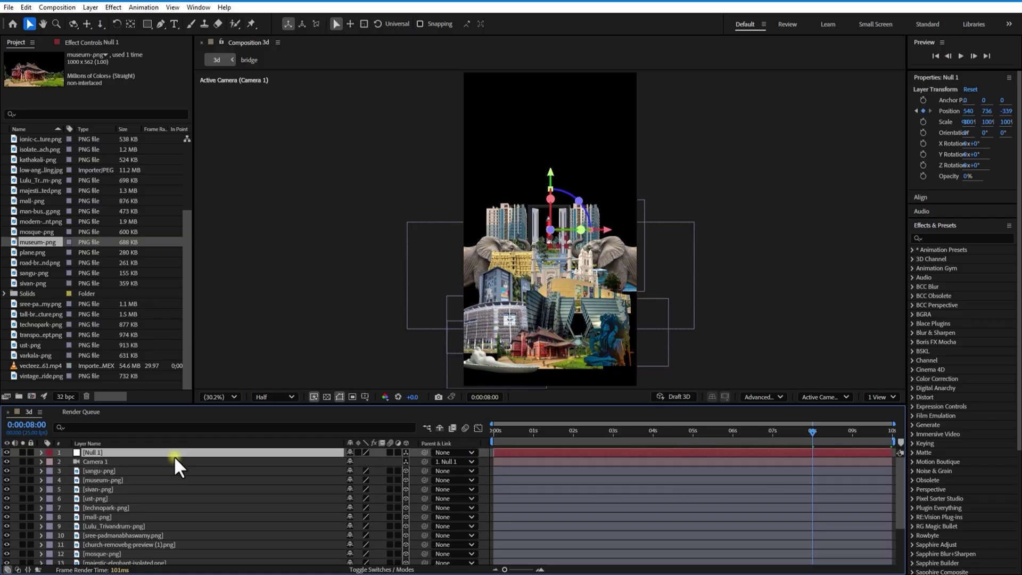
key(p)
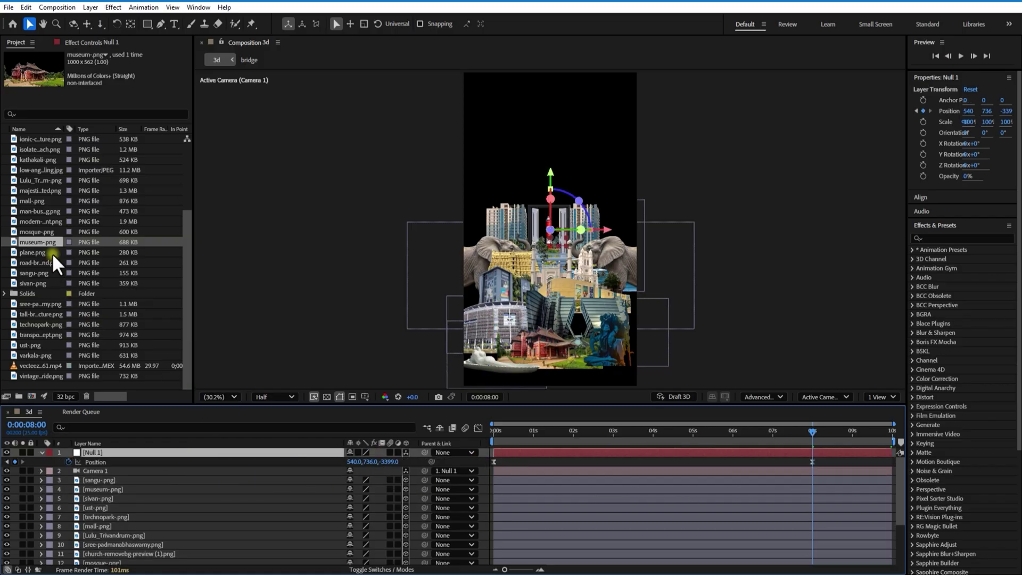
scroll(52, 253, up, 3)
click(43, 190)
drag(40, 193, 106, 478)
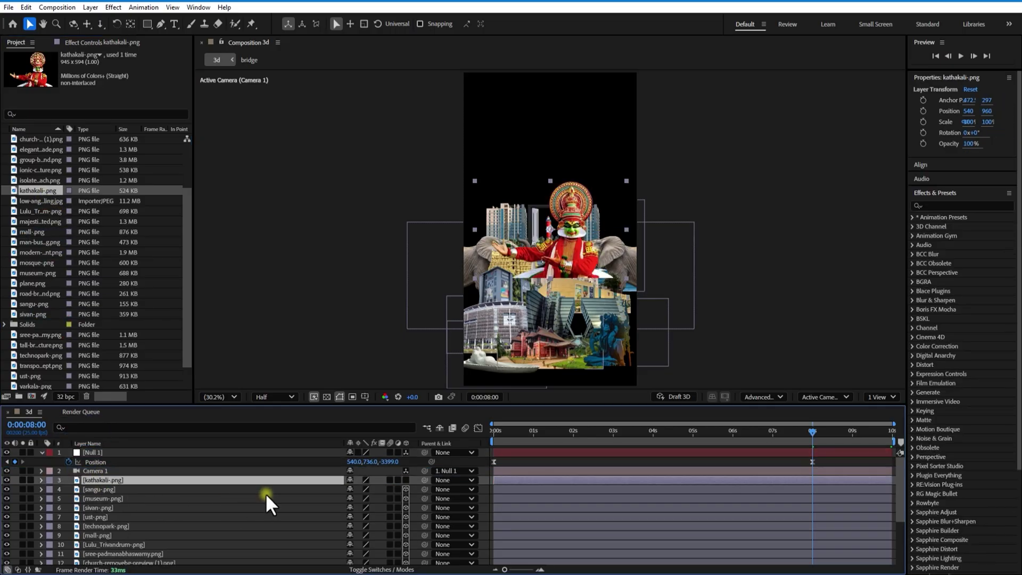
click(403, 480)
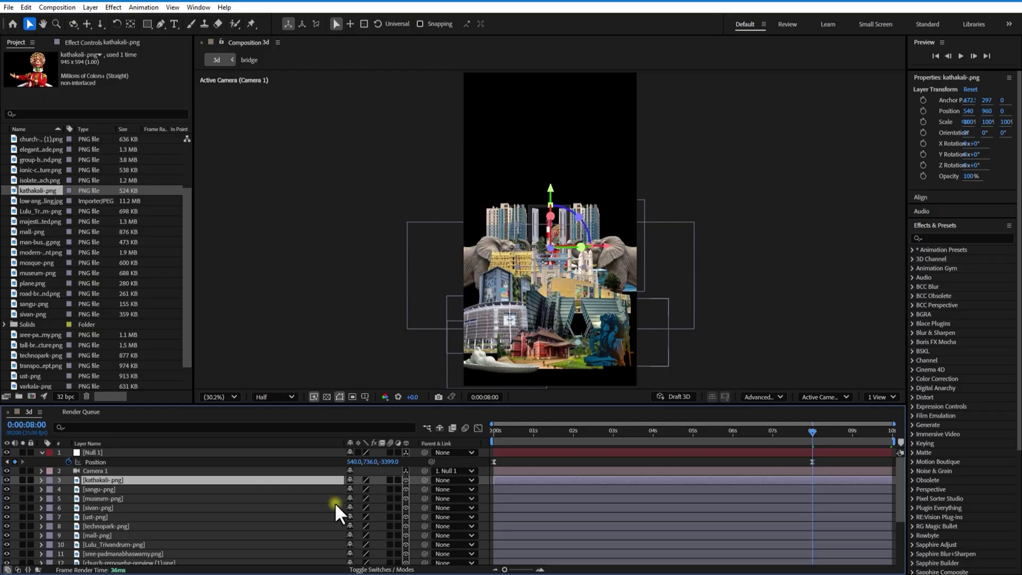
key(p)
Place the kathakali layer at the lower right of the scene, in front of the sivan statue, at position 1092, 1784, -2349.
drag(386, 489, 2, 481)
drag(373, 490, 765, 486)
drag(370, 489, 477, 487)
drag(399, 490, 246, 488)
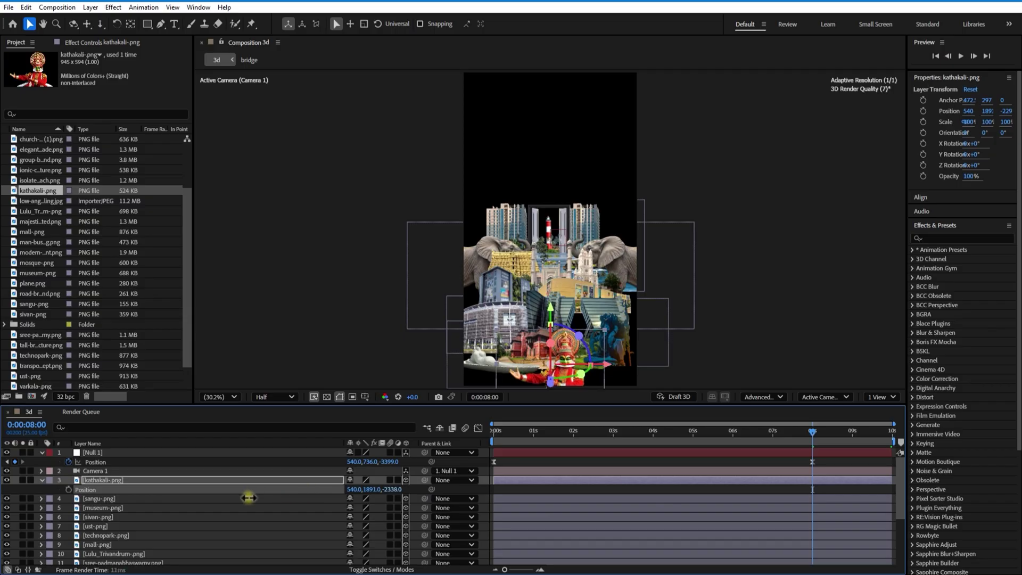
drag(352, 489, 113, 480)
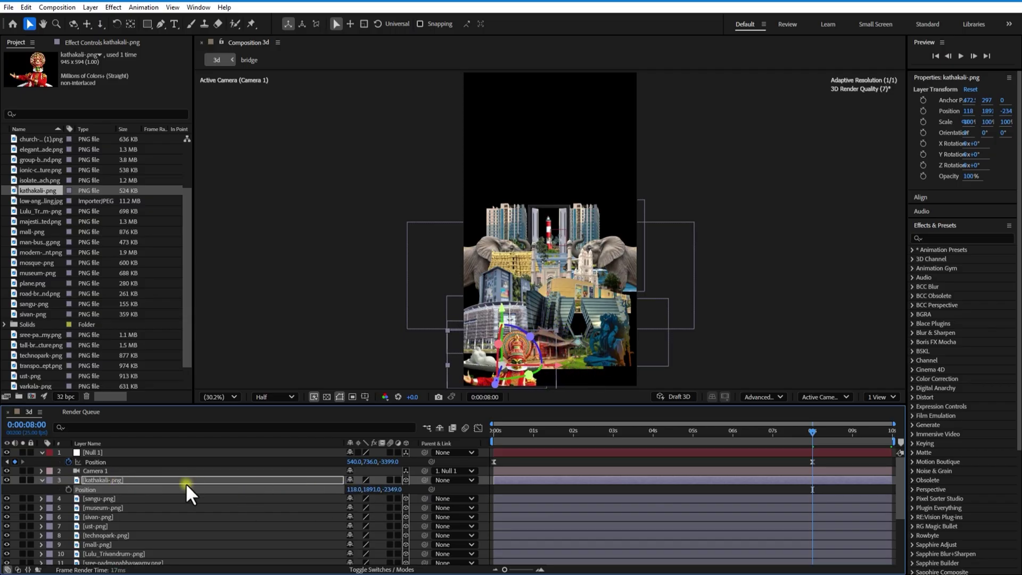
drag(353, 489, 281, 489)
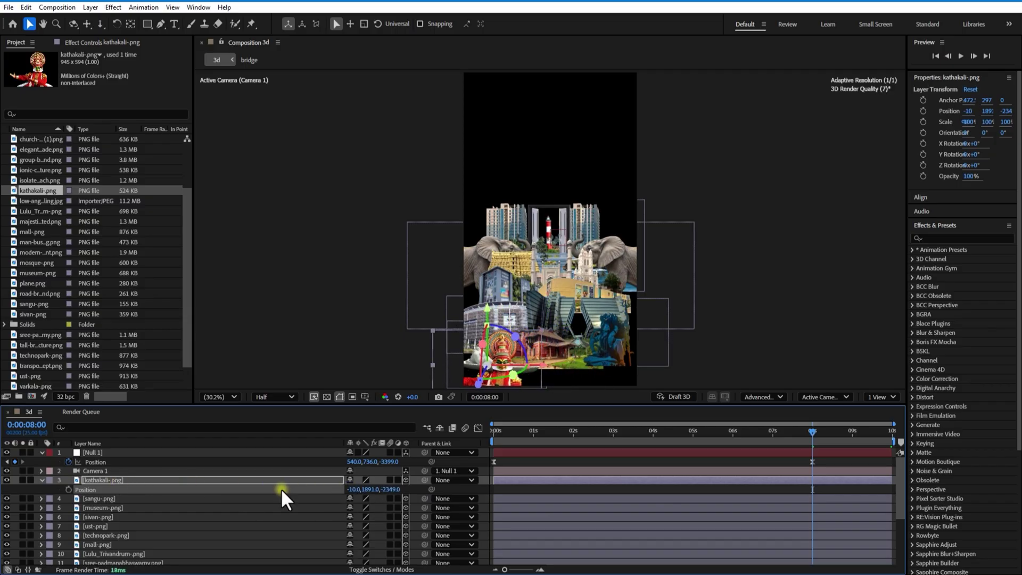
drag(375, 488, 823, 459)
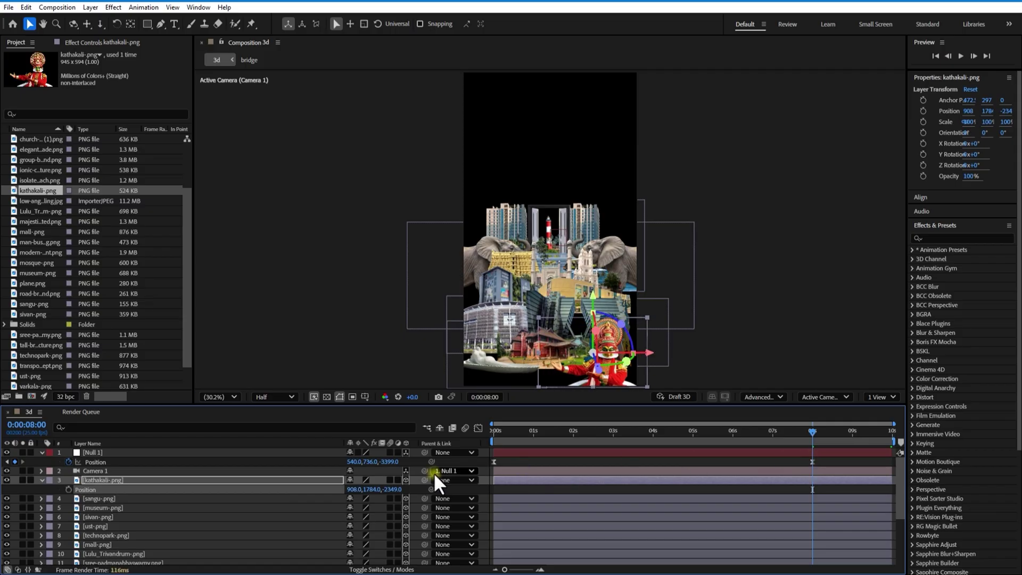
drag(371, 489, 443, 478)
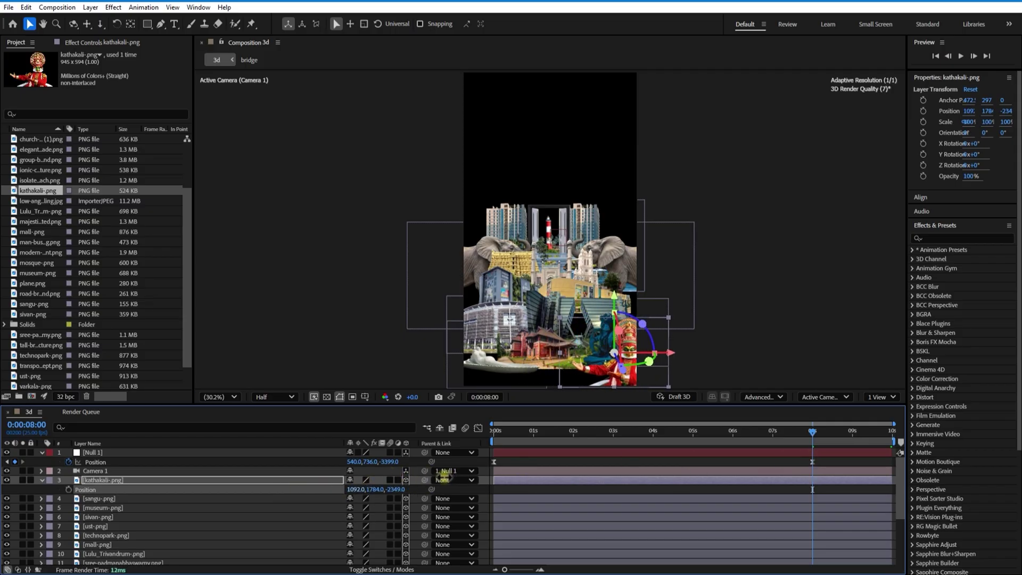
Add the auto image directly below the camera layer and make it 3D.
scroll(49, 163, up, 3)
click(49, 161)
drag(93, 398, 113, 478)
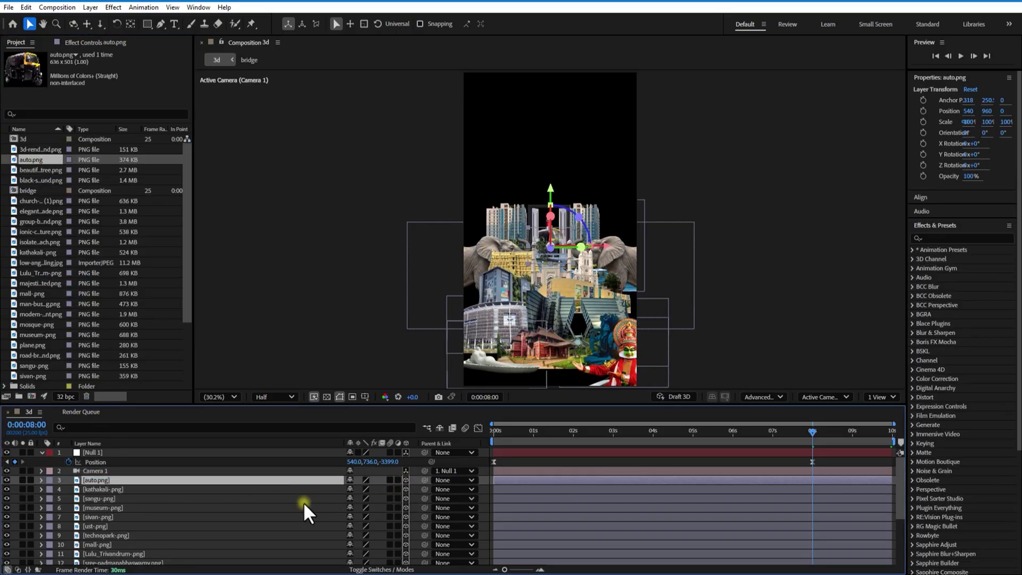
Place the auto layer at the lower left of the scene, in front of the sangu, at position 181, 1632, -3188.
key(p)
drag(387, 489, 107, 491)
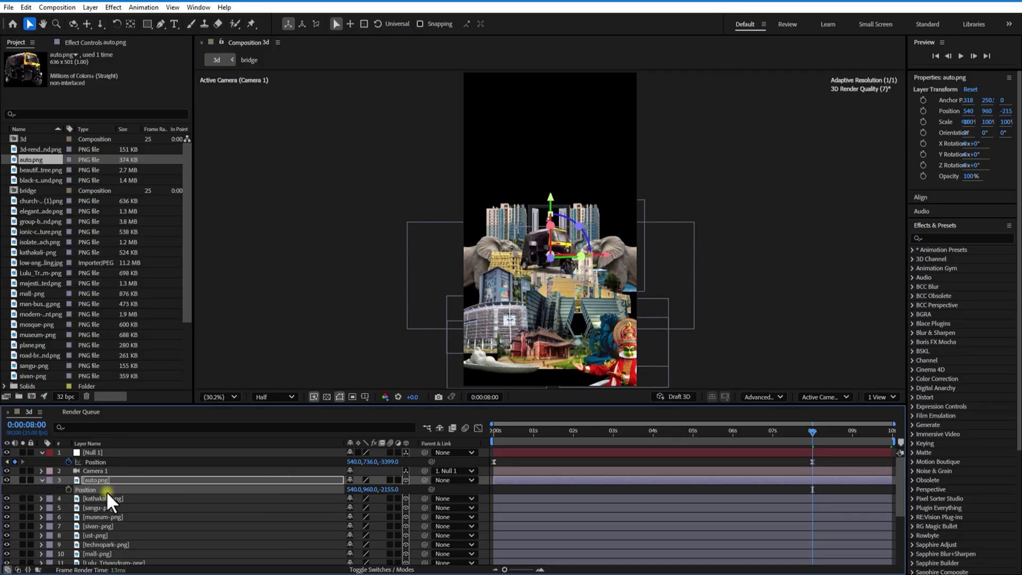
drag(397, 490, 129, 488)
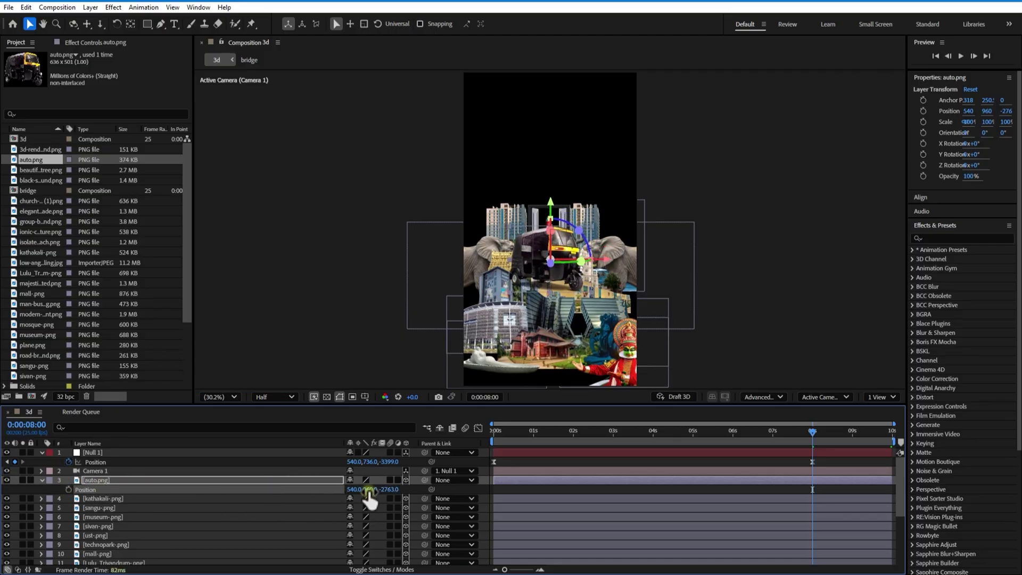
drag(388, 492, 232, 494)
drag(379, 489, 160, 486)
drag(372, 490, 421, 478)
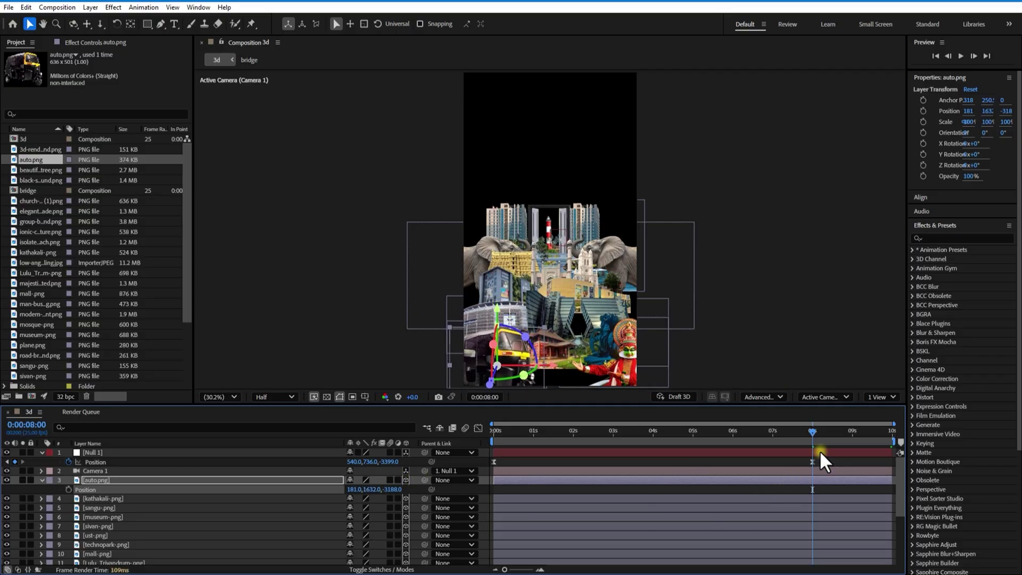
Move the null's final Position keyframe to 9 seconds and pull its Z position back to -4059.
drag(812, 430, 850, 461)
drag(392, 462, 313, 463)
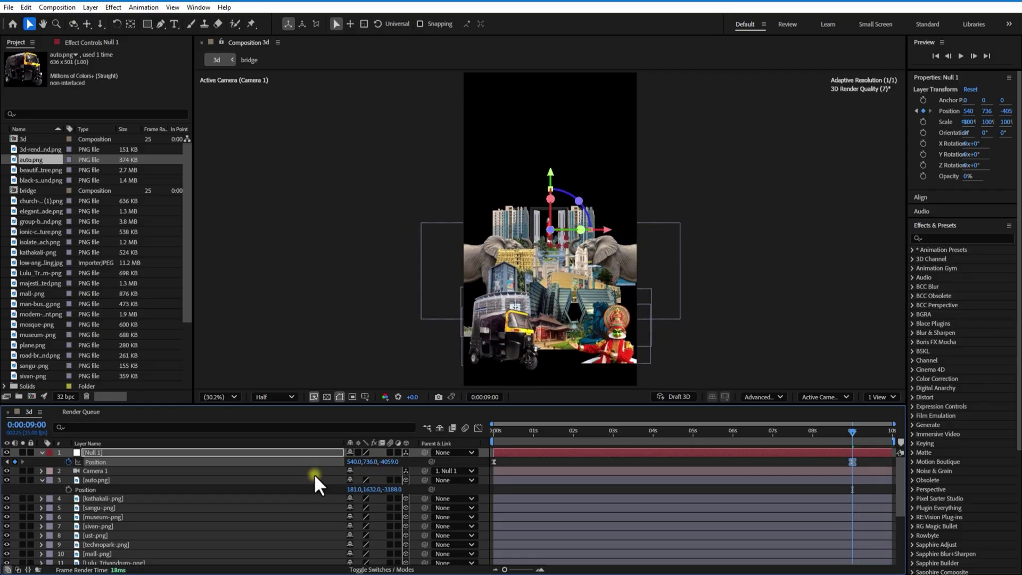
Lower the auto layer to Y position 1701 and collapse its properties.
drag(371, 489, 419, 479)
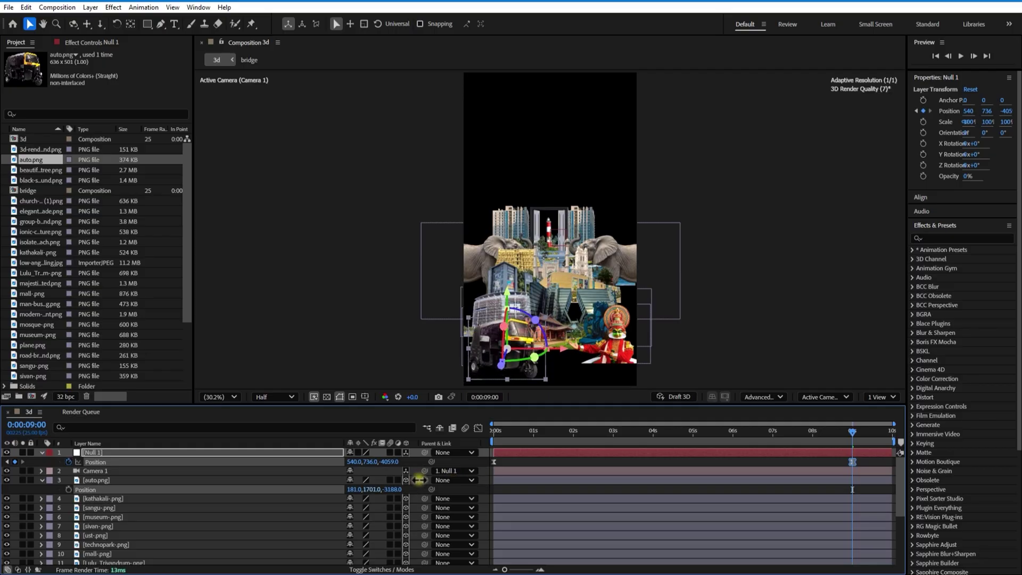
click(78, 481)
click(43, 480)
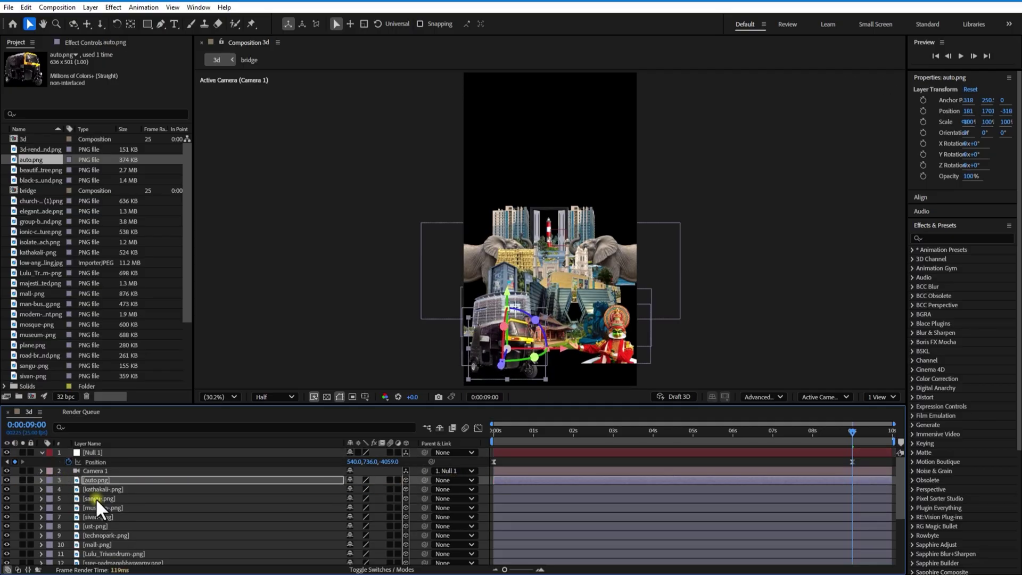
Raise the sangu layer to Y position 1698 and collapse its properties.
click(102, 498)
key(p)
drag(367, 507, 295, 487)
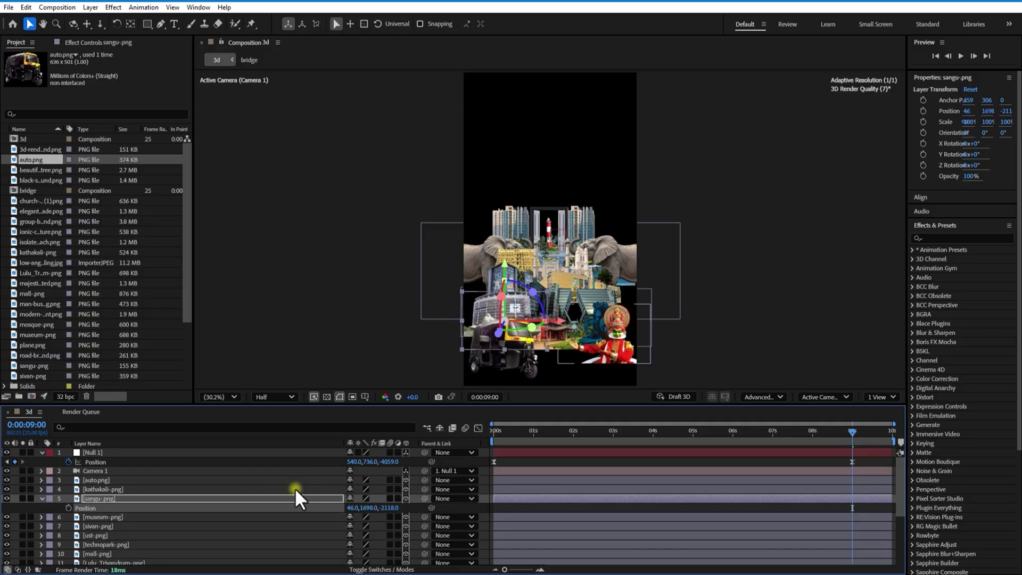
click(41, 498)
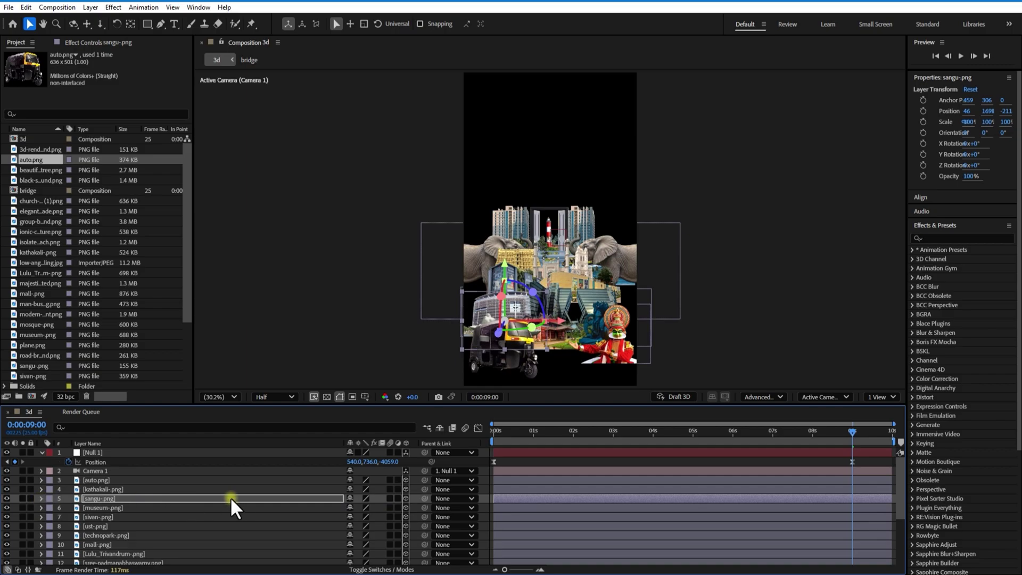
Shift the auto layer farther left to X position 107 and scale it down to 78%.
click(101, 481)
key(p)
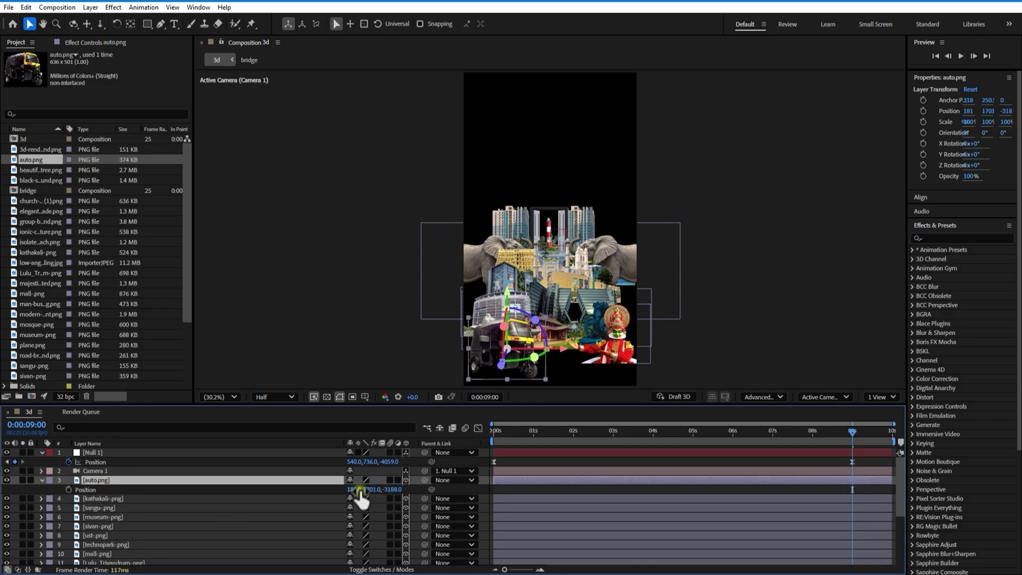
mouse_move(354, 489)
mouse_down()
mouse_move(317, 492)
mouse_move(392, 488)
mouse_move(352, 492)
mouse_up()
click(184, 479)
key(s)
click(319, 479)
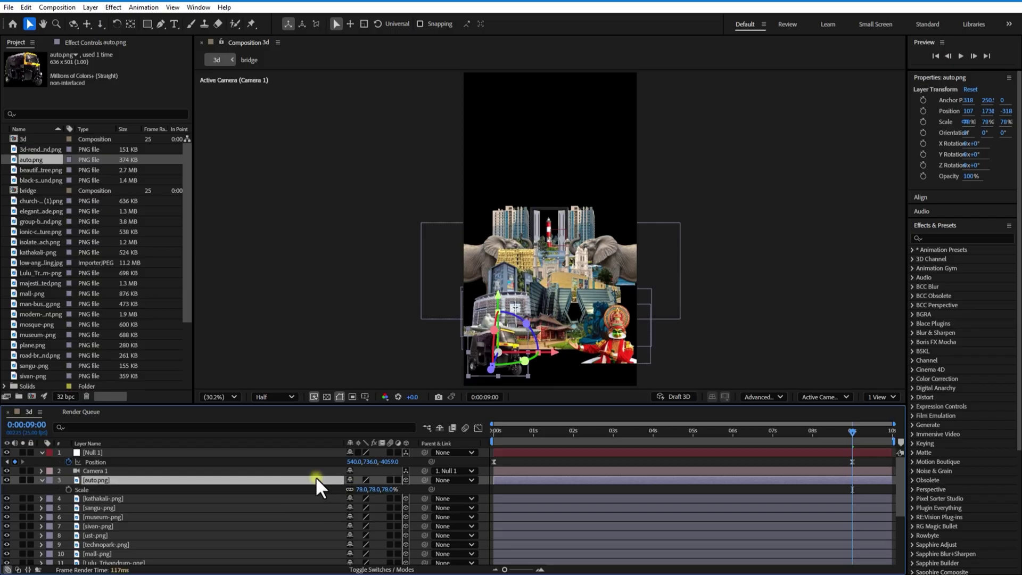
Fine-tune the scaled auto layer's placement to position 58, 1706, -3188 and collapse its properties.
key(p)
mouse_move(358, 490)
mouse_down()
mouse_move(347, 486)
mouse_move(360, 488)
mouse_up()
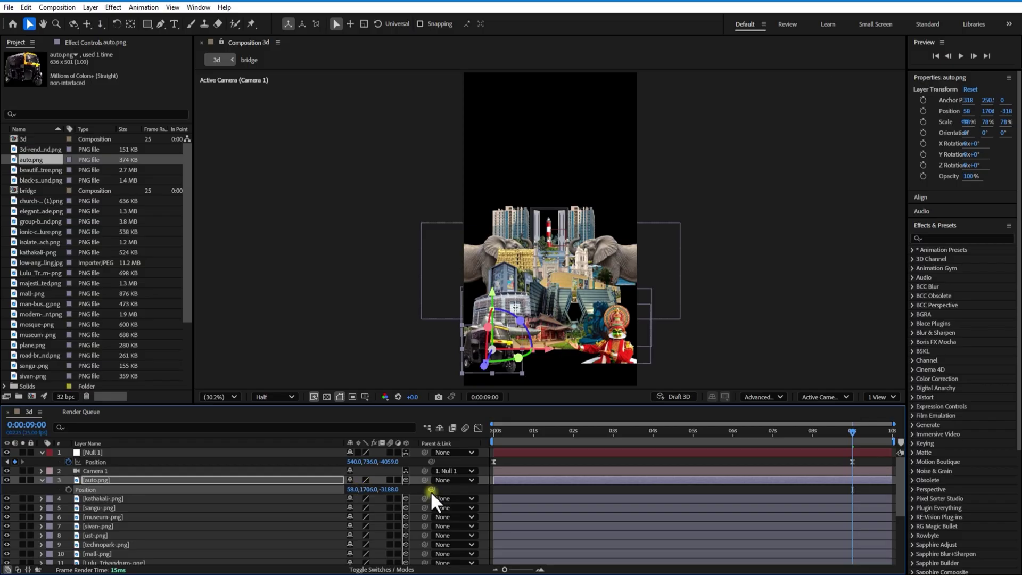
click(42, 479)
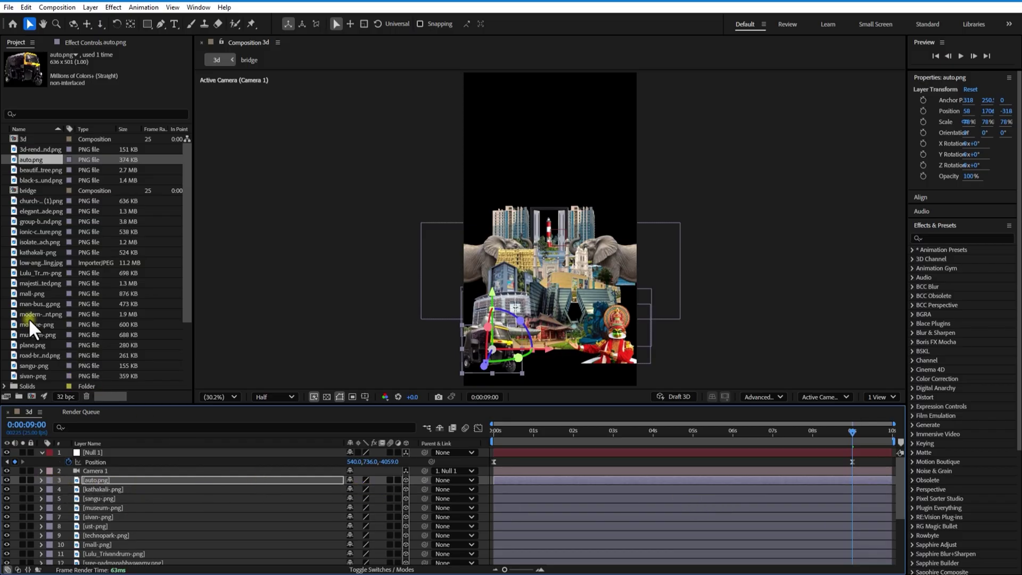
Add the transport-logistics-concept image directly below the camera layer and make it 3D.
scroll(28, 318, down, 3)
drag(42, 334, 103, 478)
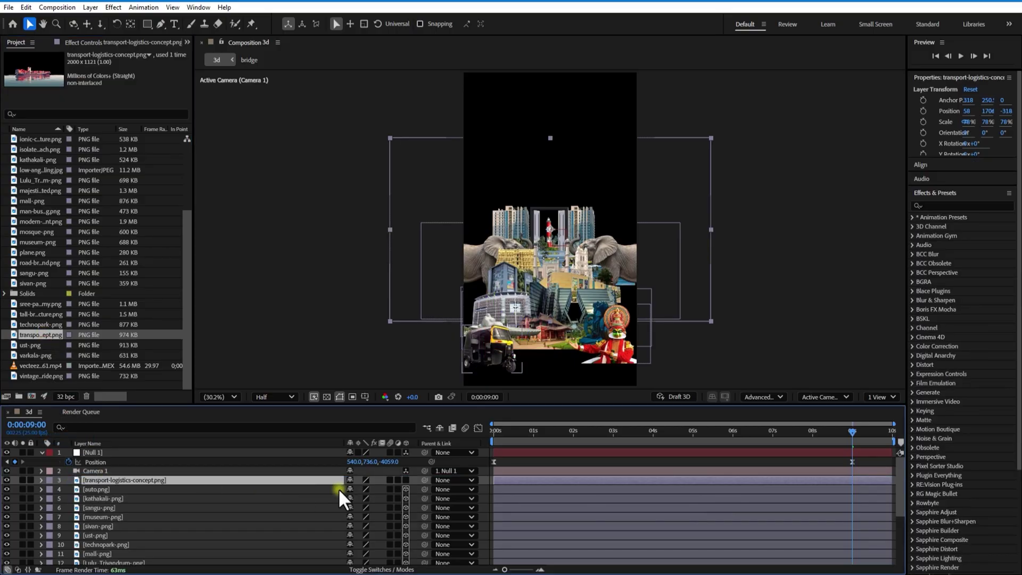
click(406, 480)
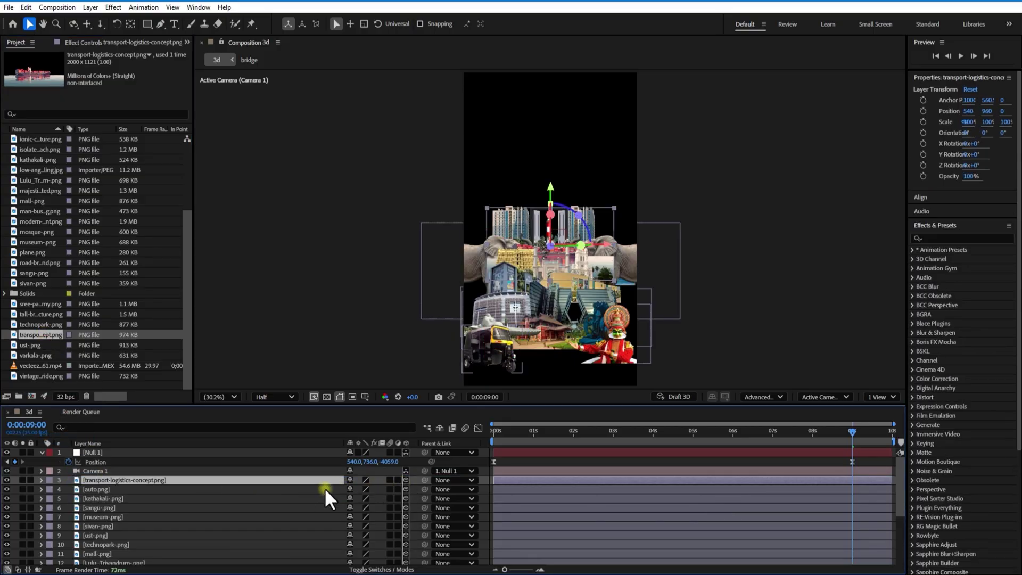
Place the transport-logistics-concept ship across the foreground at the bottom of the scene, at position 540, 1559, -3442.
key(p)
drag(329, 496, 775, 479)
drag(391, 498, 173, 493)
drag(362, 489, 293, 490)
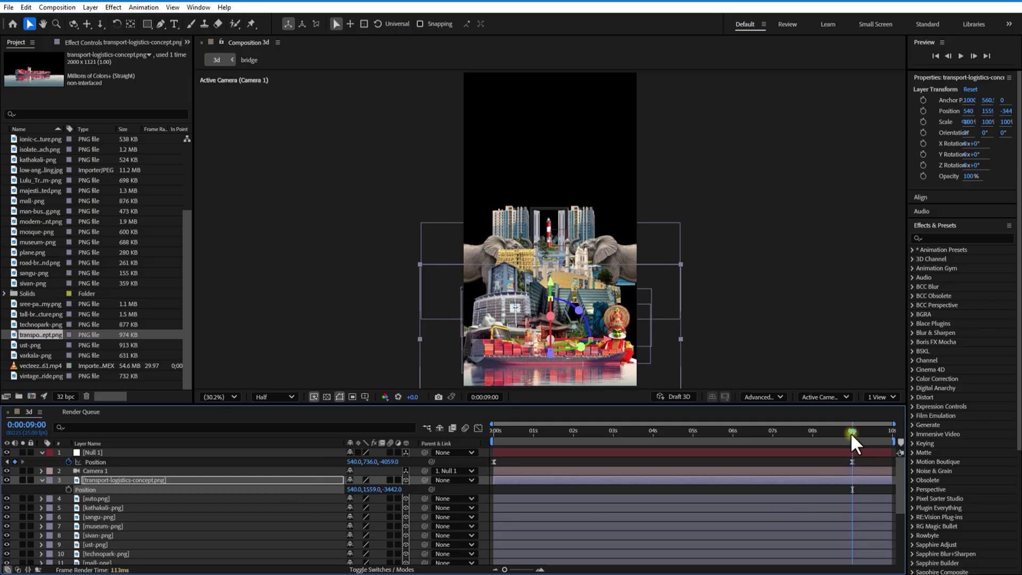
At 0:00:07:22, raise the auto layer behind the ship to Y position 1666 and collapse the adjusted layers.
drag(850, 433, 806, 433)
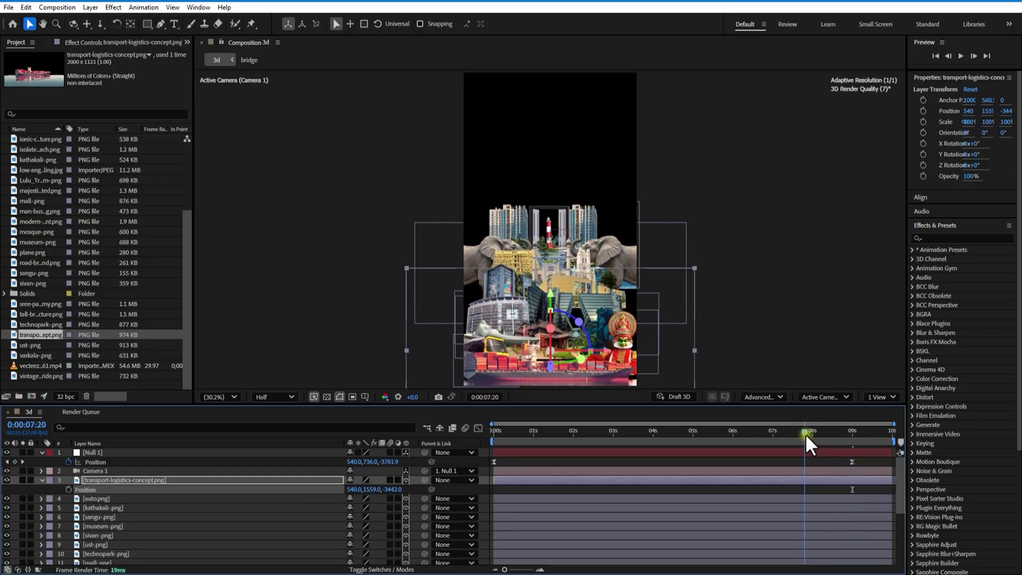
click(42, 479)
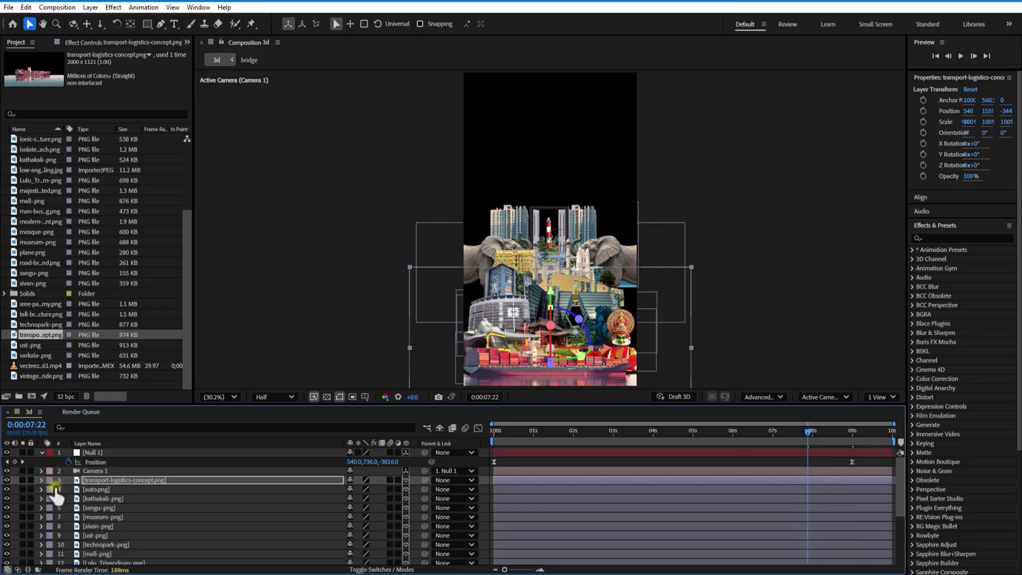
click(98, 489)
key(p)
drag(372, 499, 349, 499)
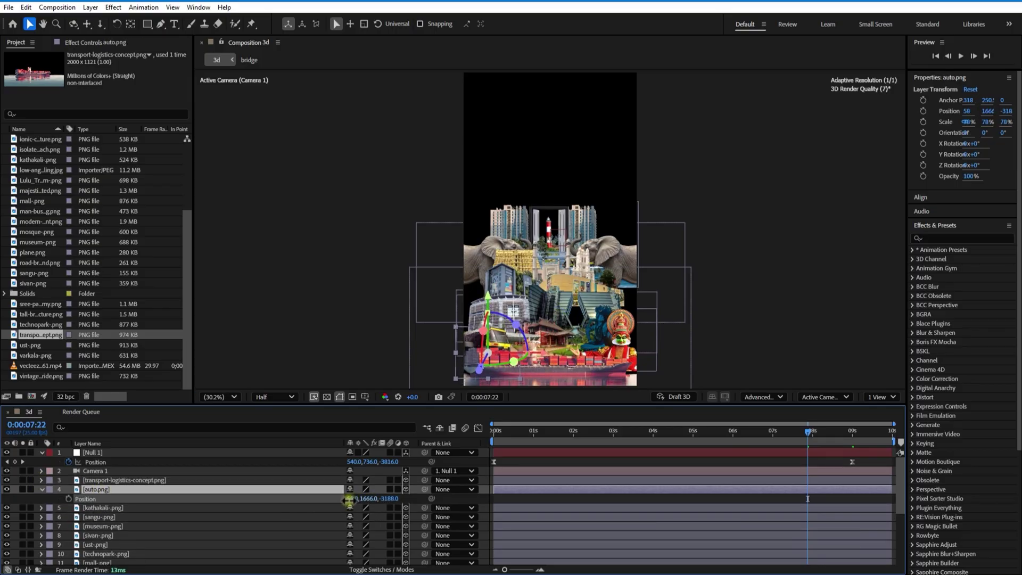
click(42, 489)
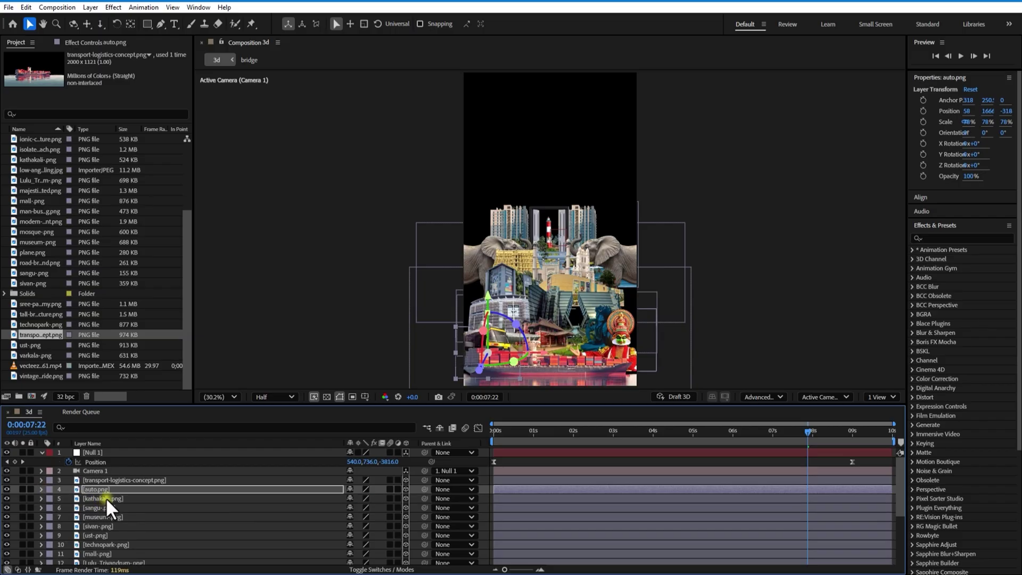
Lower the kathakali layer to Y position 1820 and collapse its properties.
click(106, 498)
key(p)
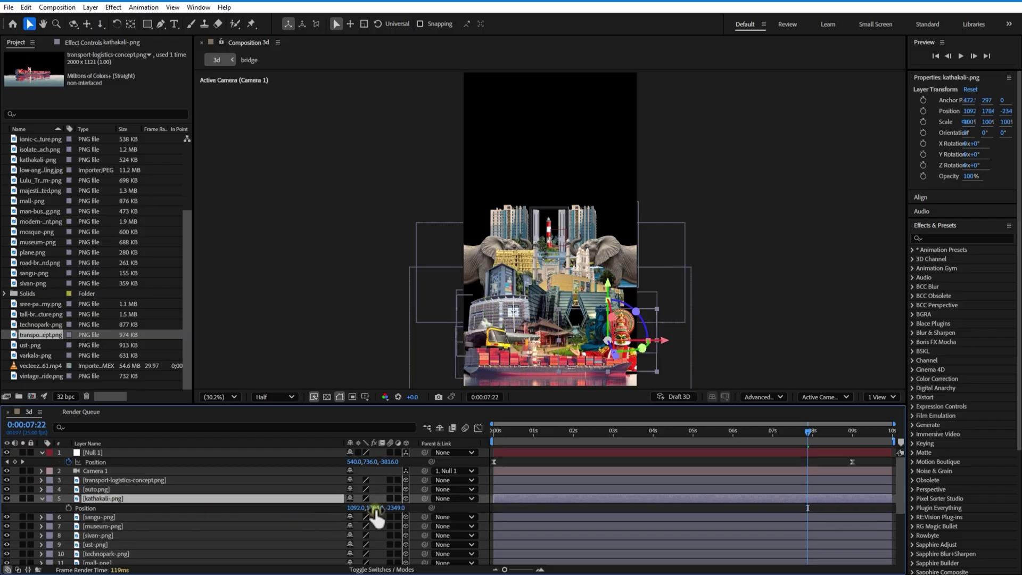
drag(397, 503, 399, 503)
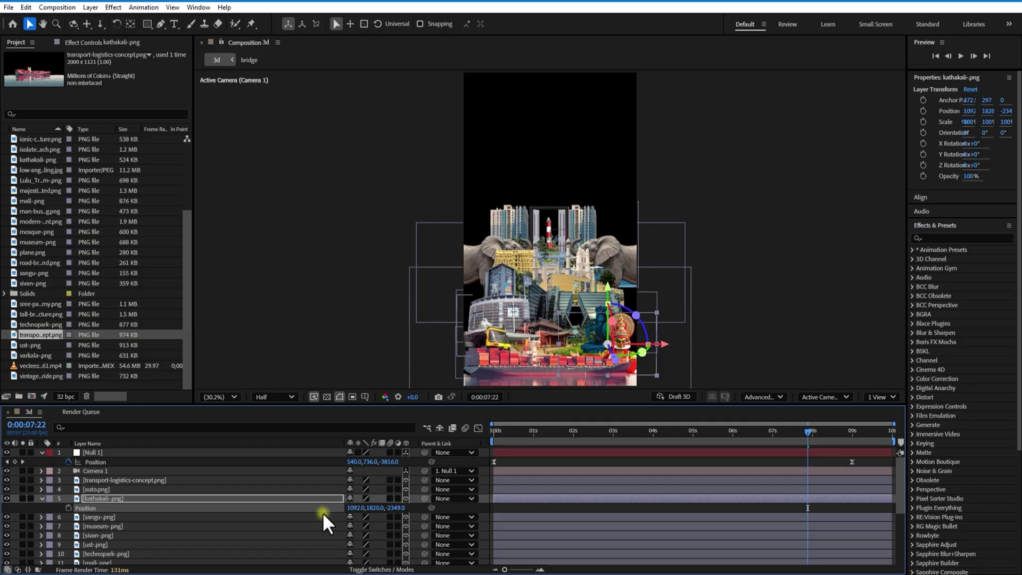
click(40, 499)
Raise the sangu layer to Y position 1668 and tilt it with a Z Rotation of 7°.
click(109, 508)
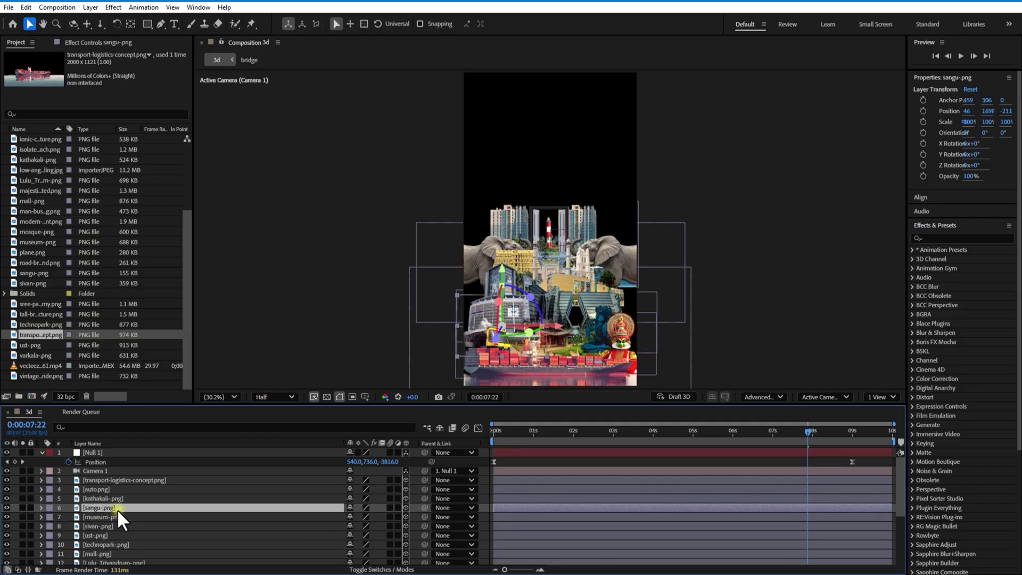
key(p)
mouse_move(356, 517)
mouse_down()
mouse_move(373, 512)
mouse_move(358, 508)
mouse_up()
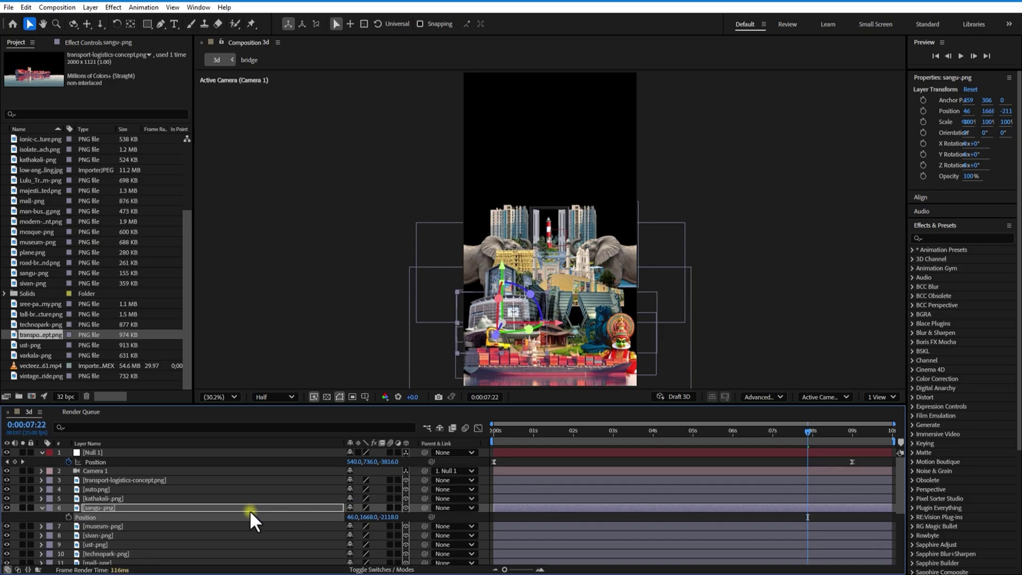
key(r)
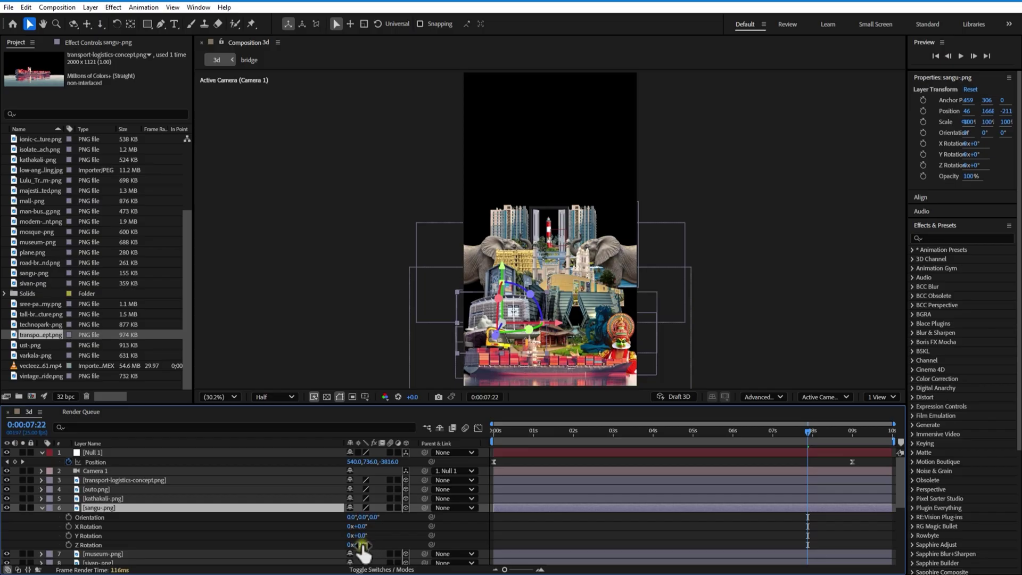
drag(362, 545, 372, 545)
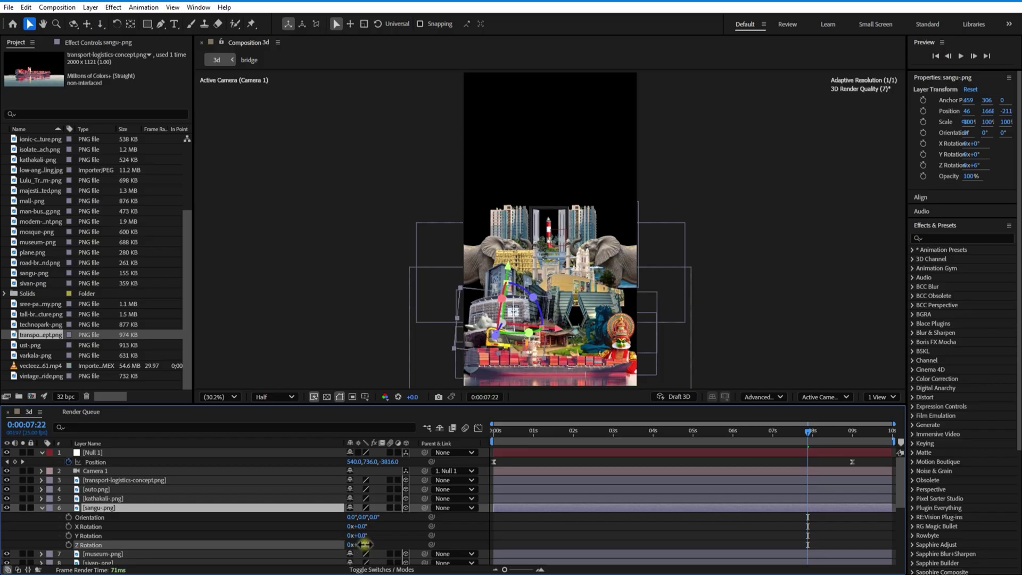
click(41, 508)
Reposition the tilted sangu layer to -19, 1705, -2118 and collapse its properties.
click(124, 509)
key(p)
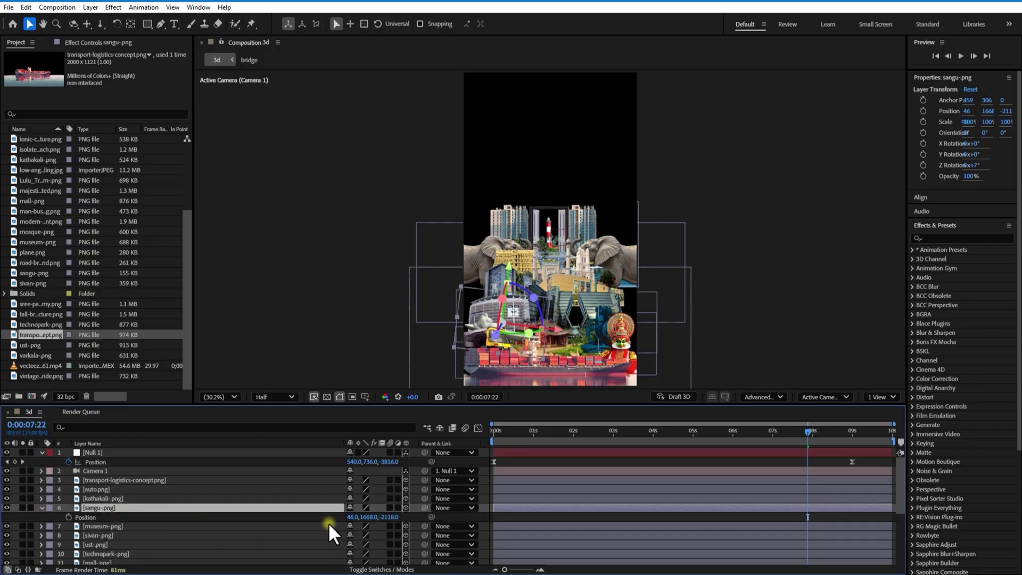
drag(350, 517, 397, 512)
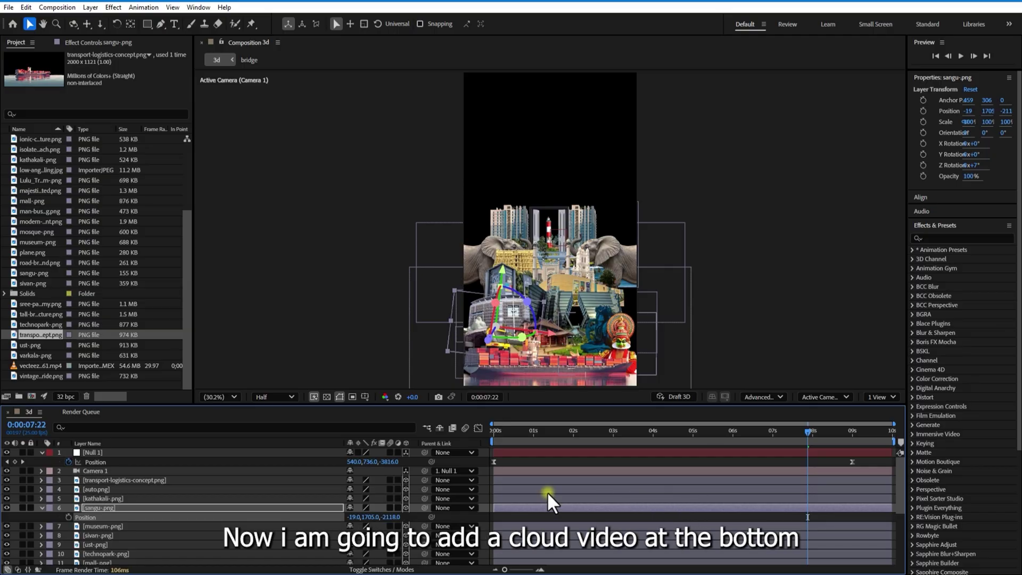
click(42, 507)
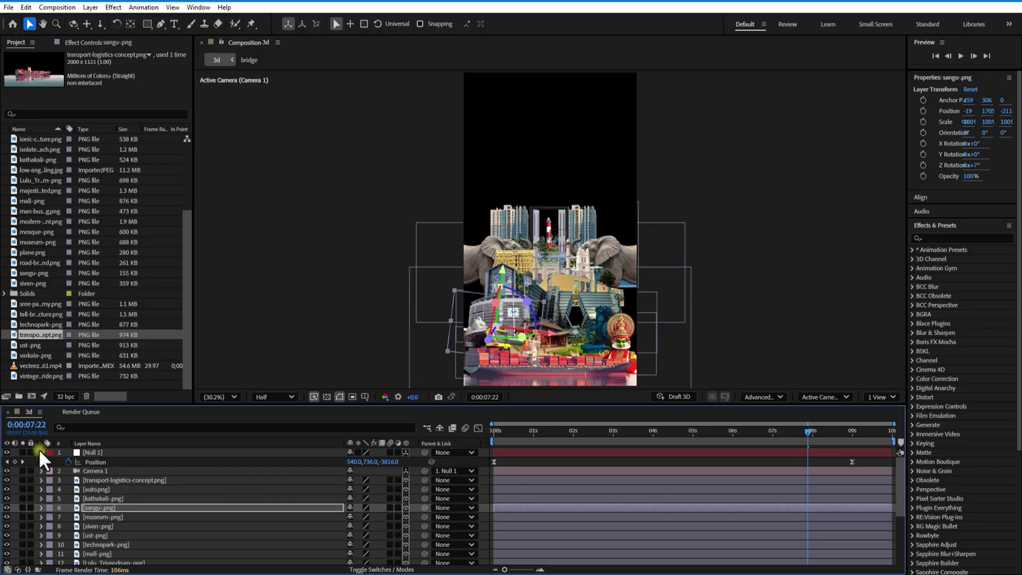
Collapse the null's properties, then add the blue-sky-with-white-clouds video as the bottommost layer and make it 3D.
click(41, 452)
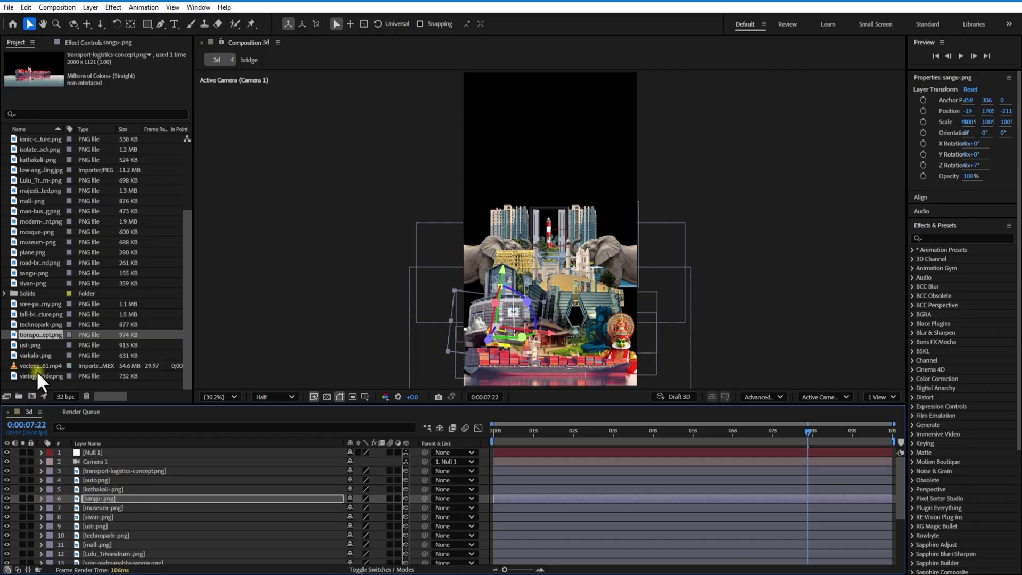
drag(39, 365, 136, 554)
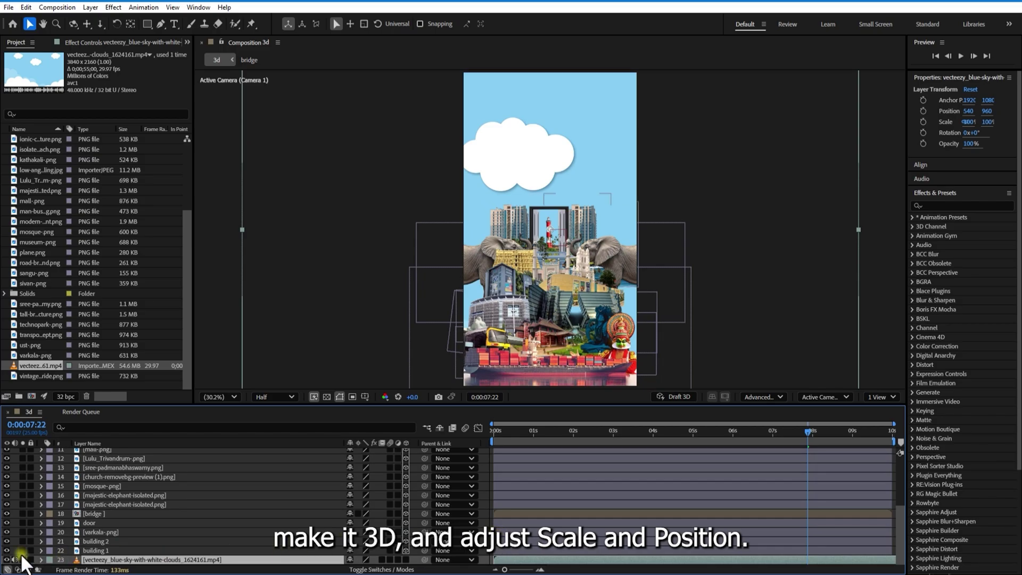
click(405, 560)
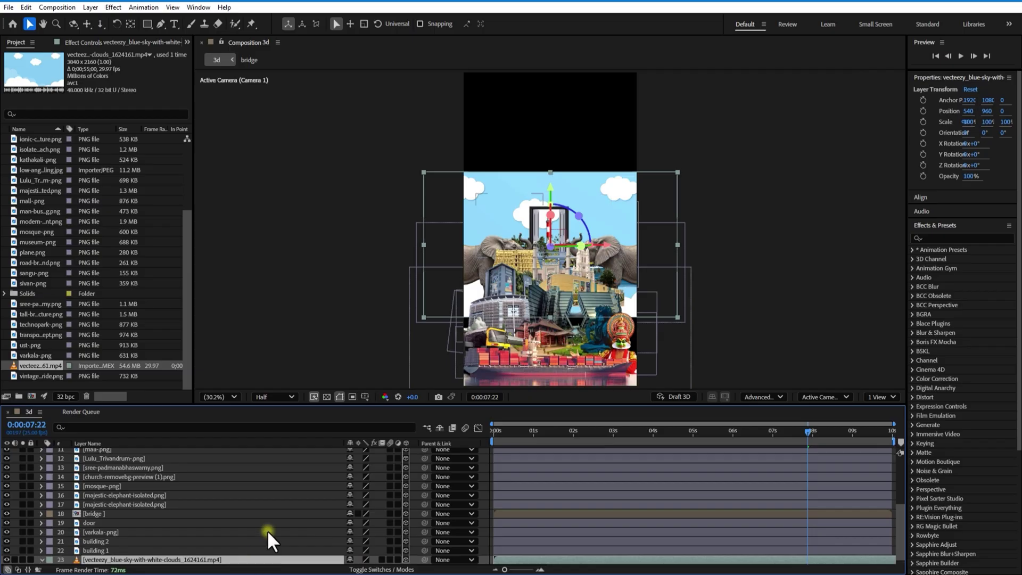
Fill the sky behind the city with the cloud video by setting its position to 540, 91, 0 and scale to 157%.
key(p)
drag(372, 559, 244, 540)
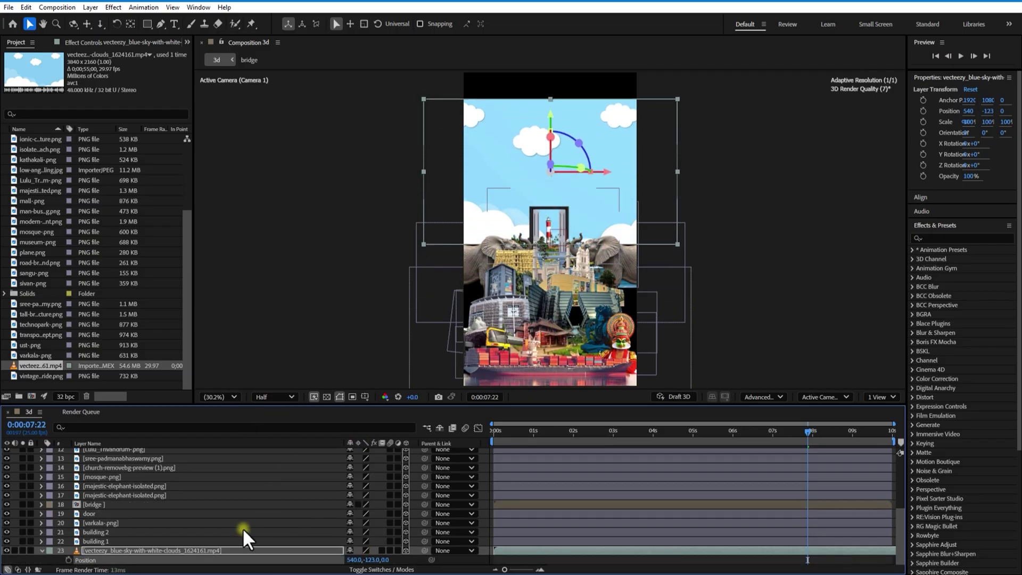
key(s)
drag(362, 560, 520, 525)
click(41, 550)
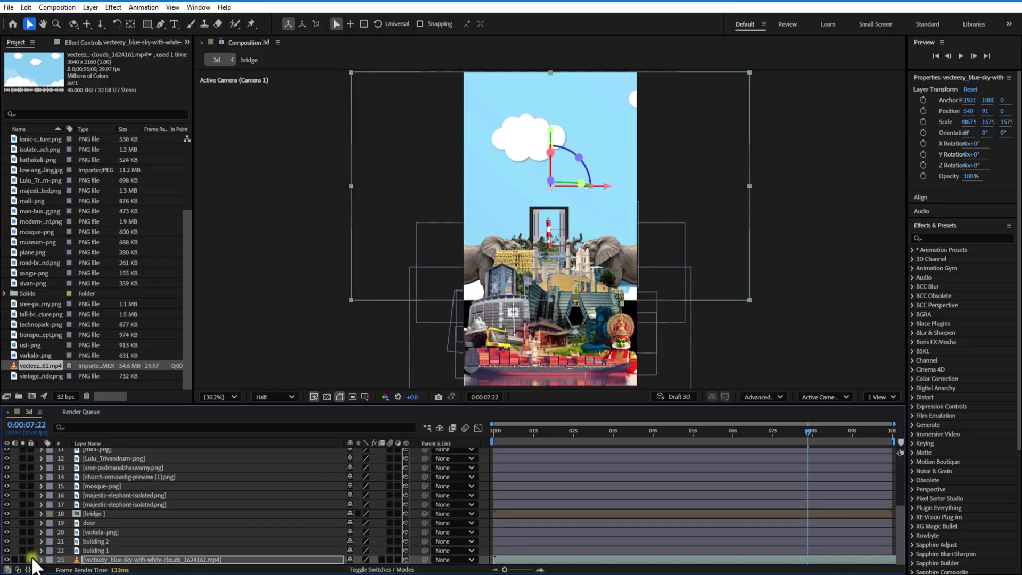
Create a comp-size 1080 x 1920 px solid in the light blue sampled from the sky.
right_click(18, 547)
mouse_move(63, 417)
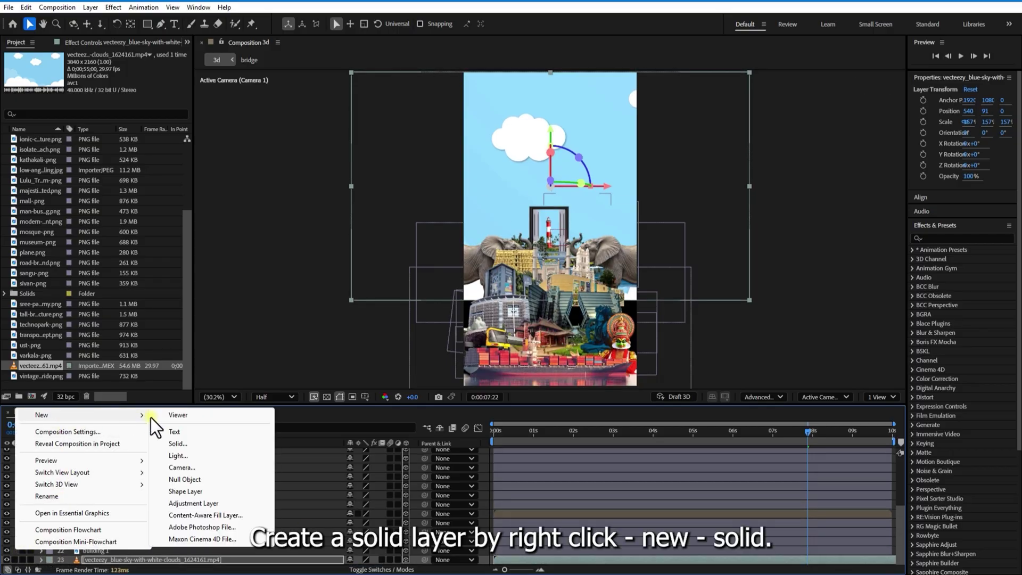
click(187, 445)
click(240, 346)
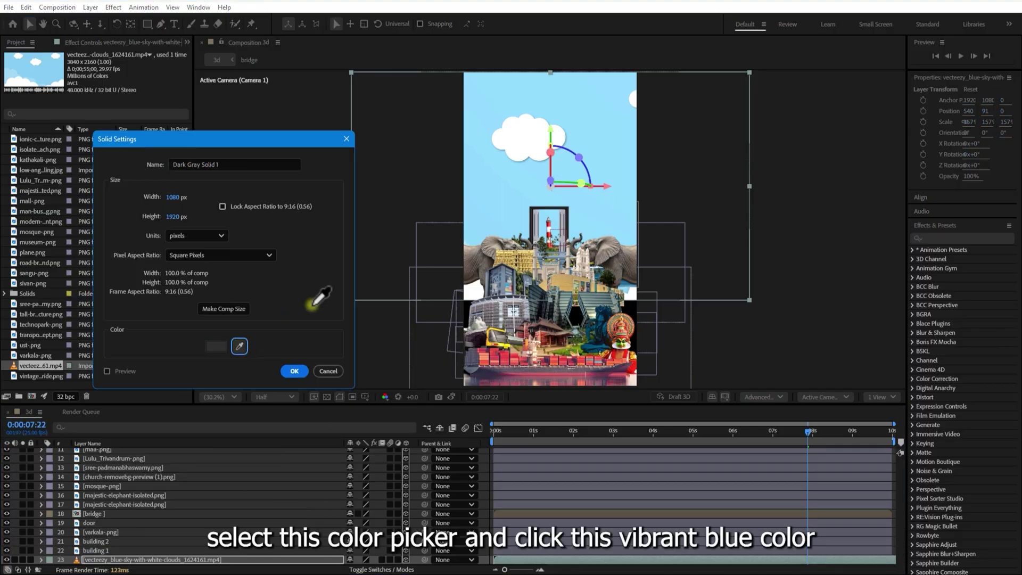
click(296, 370)
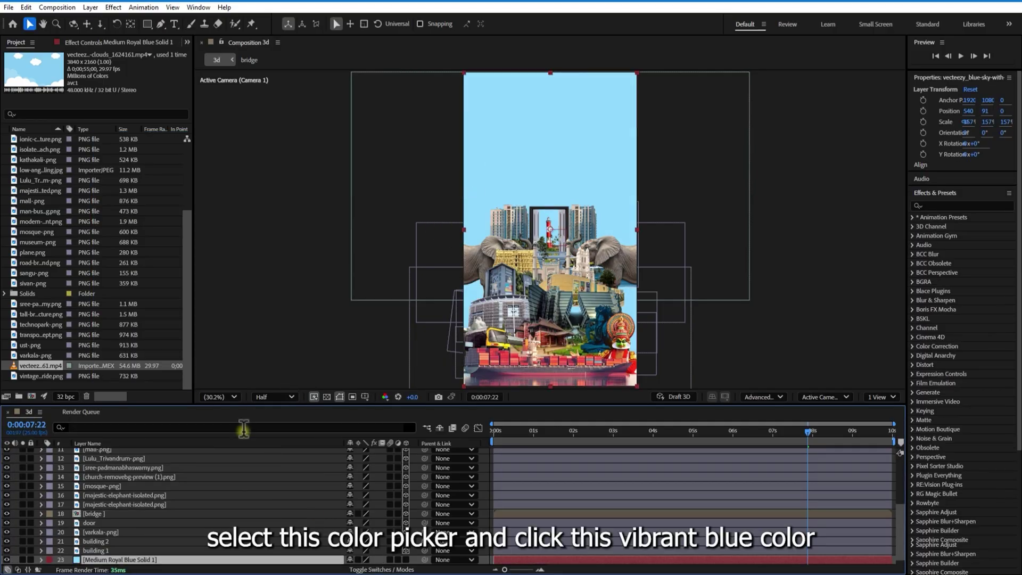
Rename the blue solid as bg and place it below the cloud video as the bottommost layer.
right_click(142, 548)
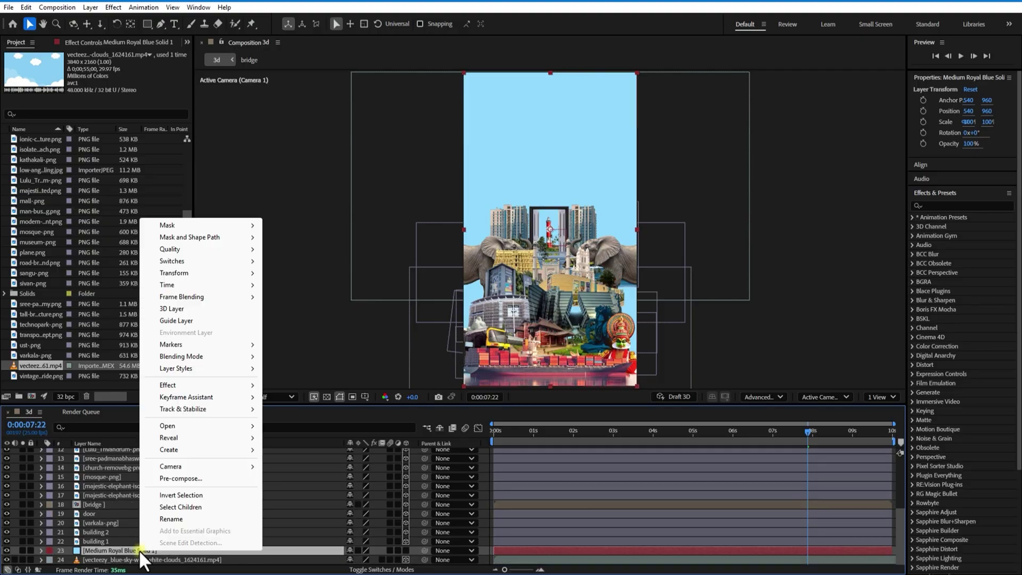
click(174, 519)
text(bg)
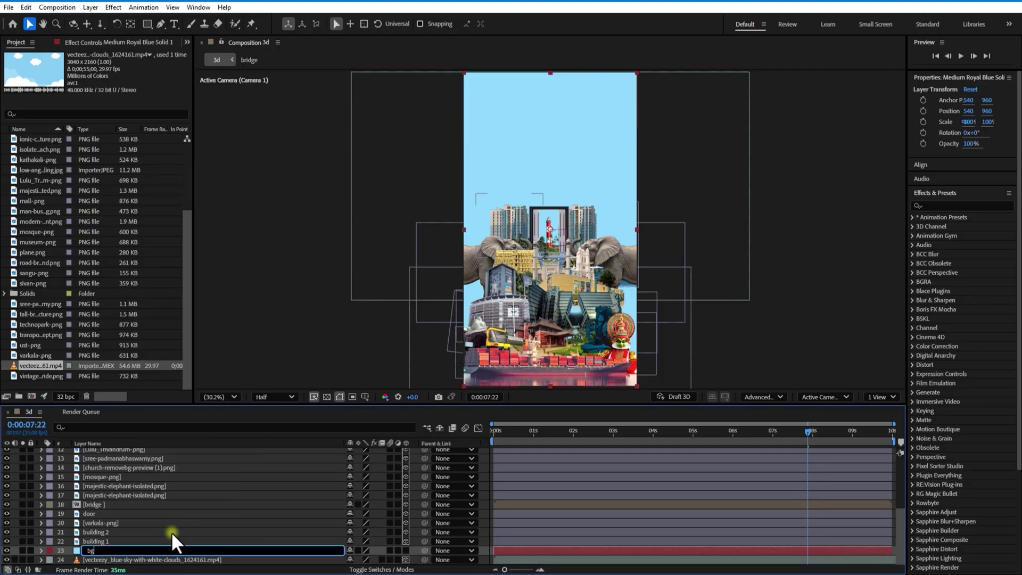
key(Return)
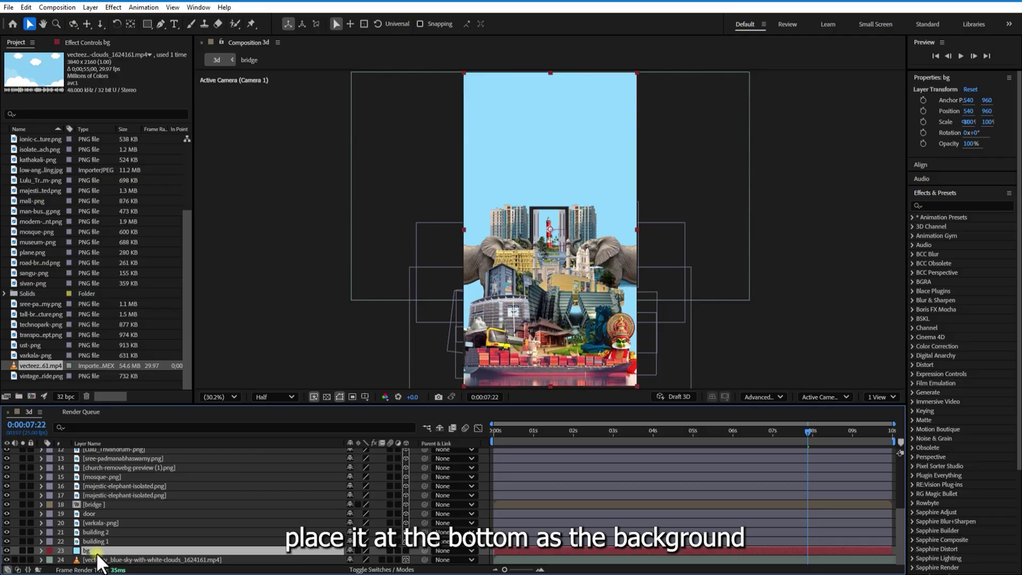
drag(98, 552, 160, 561)
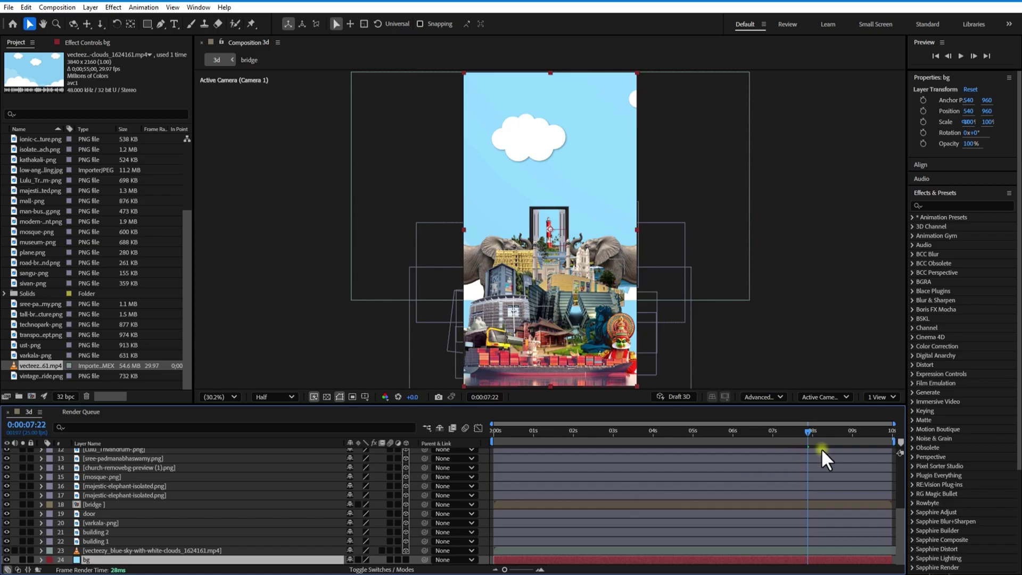
Shift Null 1's end position keyframe to 0:00:09:24 and pull the null back to Z position -4349.
drag(805, 430, 828, 441)
scroll(761, 485, up, 5)
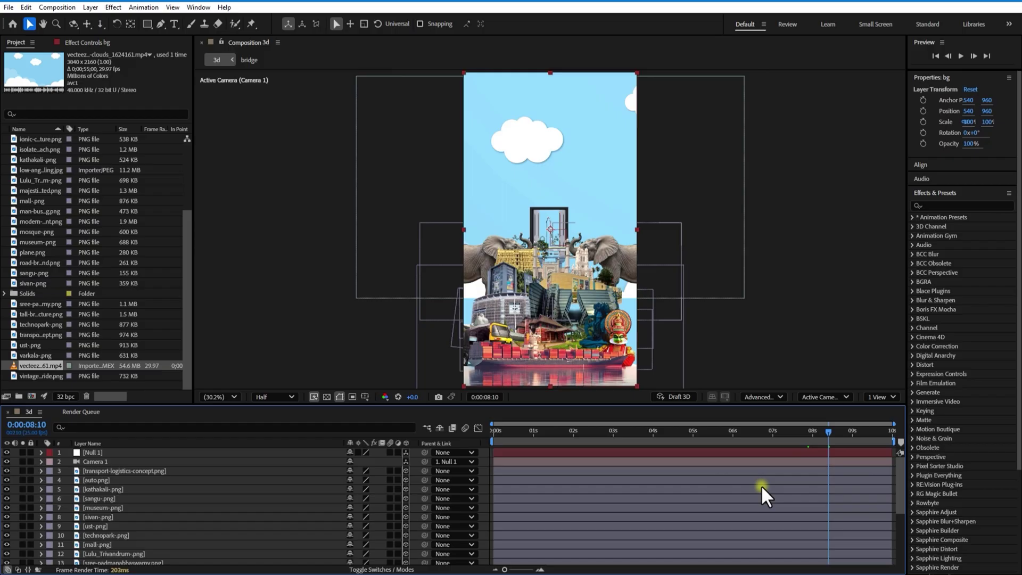
click(828, 454)
key(p)
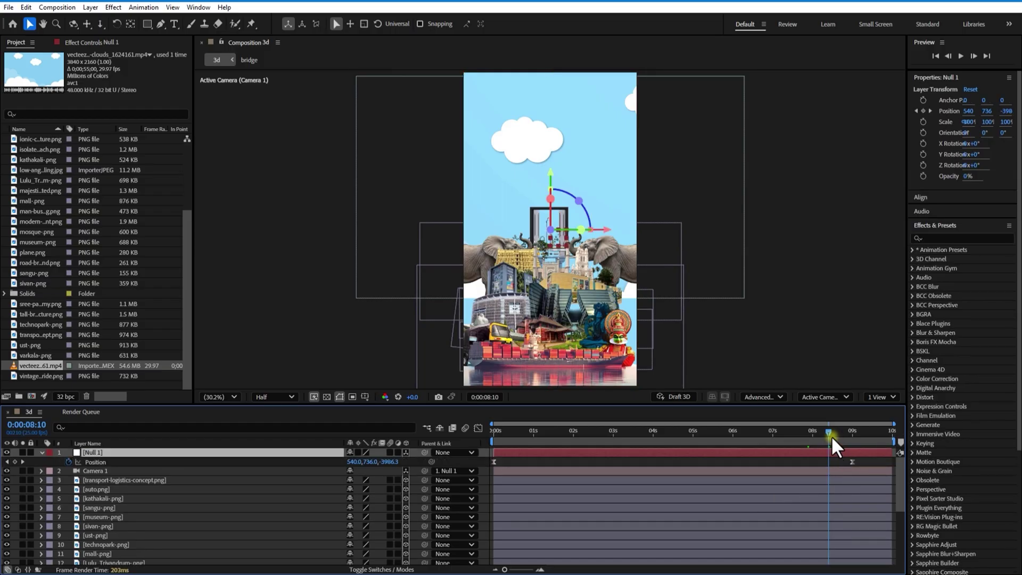
drag(832, 435, 889, 462)
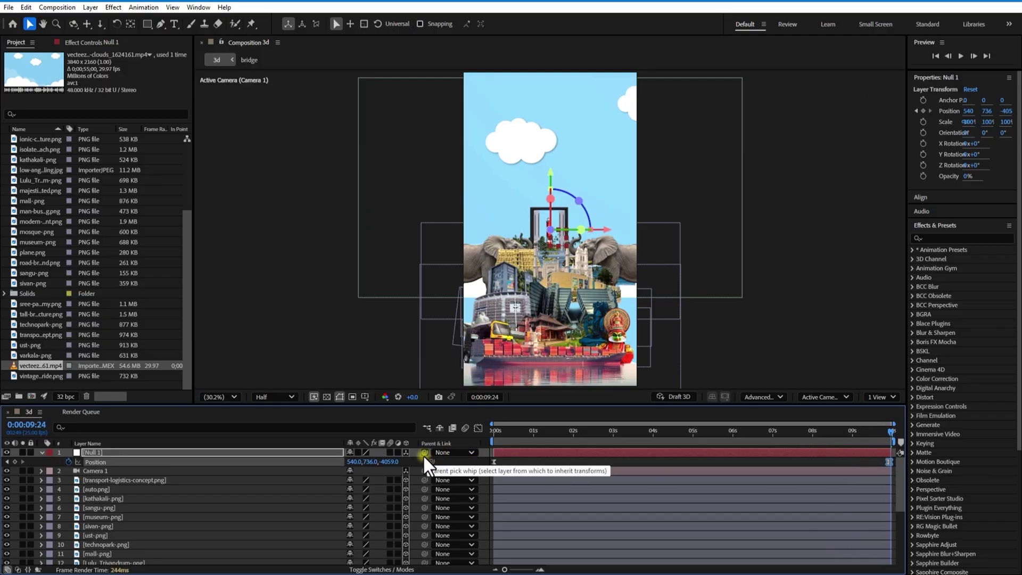
drag(424, 471, 256, 481)
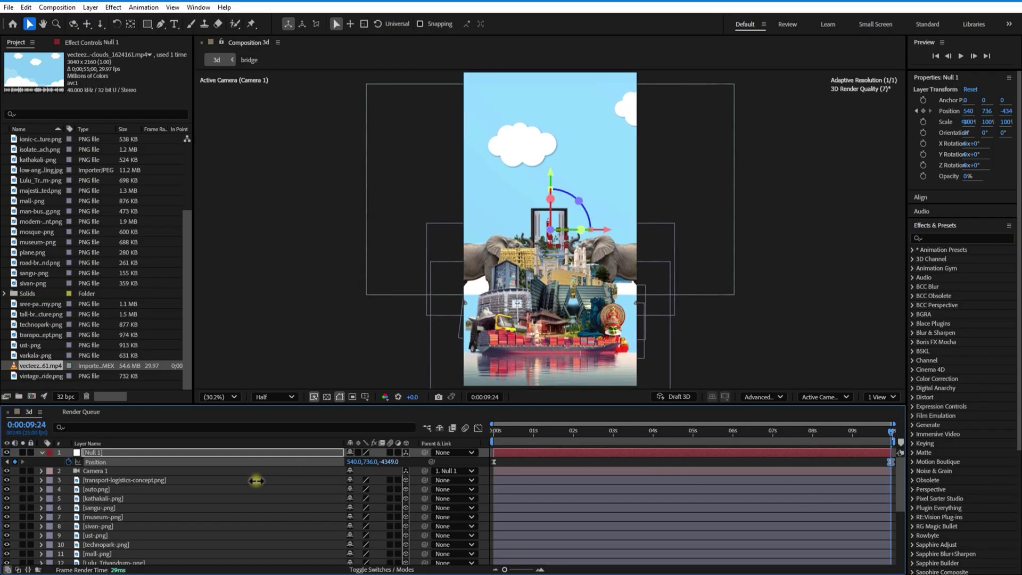
Adjust the X positions of the auto and kathakali layers to suit the wider final framing, moving kathakali outward.
click(494, 489)
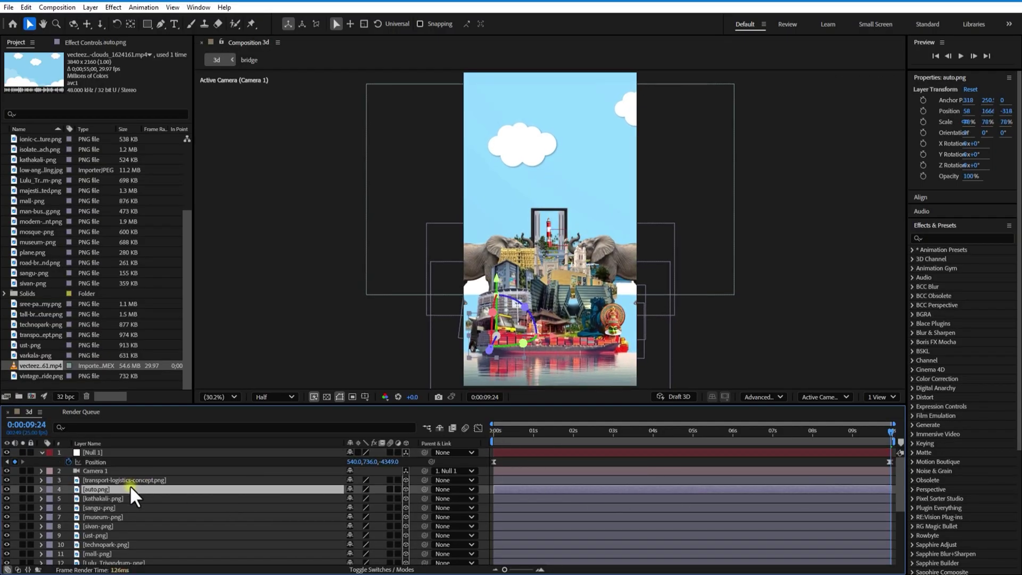
key(p)
drag(353, 498, 637, 506)
click(107, 507)
key(p)
Shift the sangu layer outward to X position -126 and move the sivan layer toward the right edge of the frame.
click(99, 517)
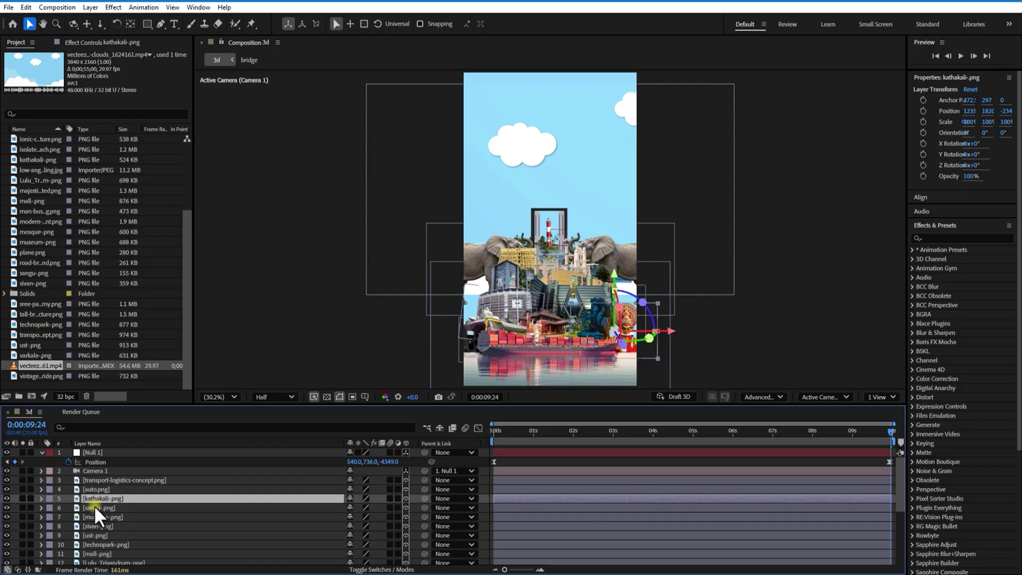
key(p)
mouse_move(355, 517)
mouse_down()
mouse_move(325, 516)
mouse_move(353, 518)
mouse_up()
click(42, 507)
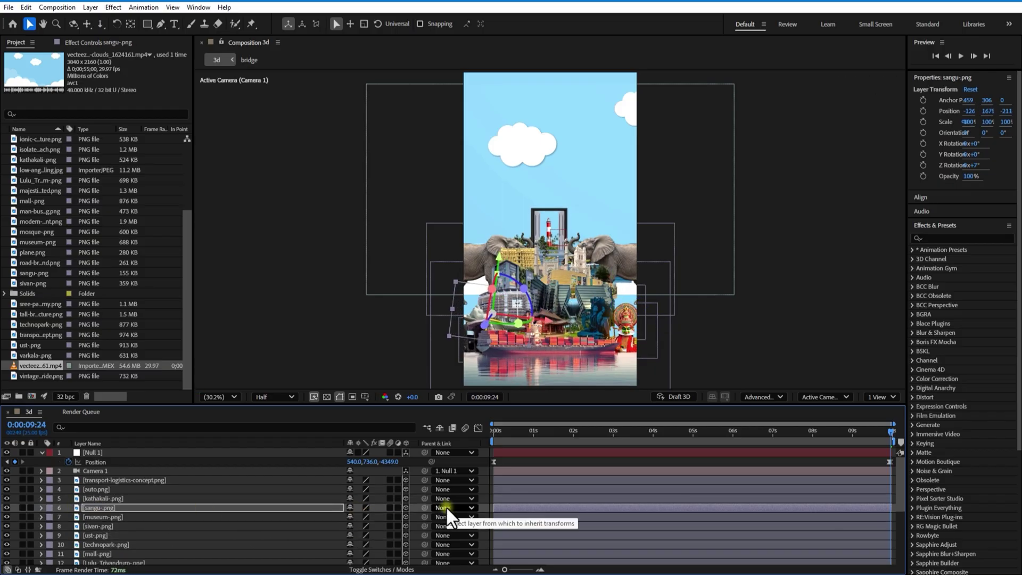
click(96, 526)
key(p)
drag(355, 535, 394, 526)
click(42, 526)
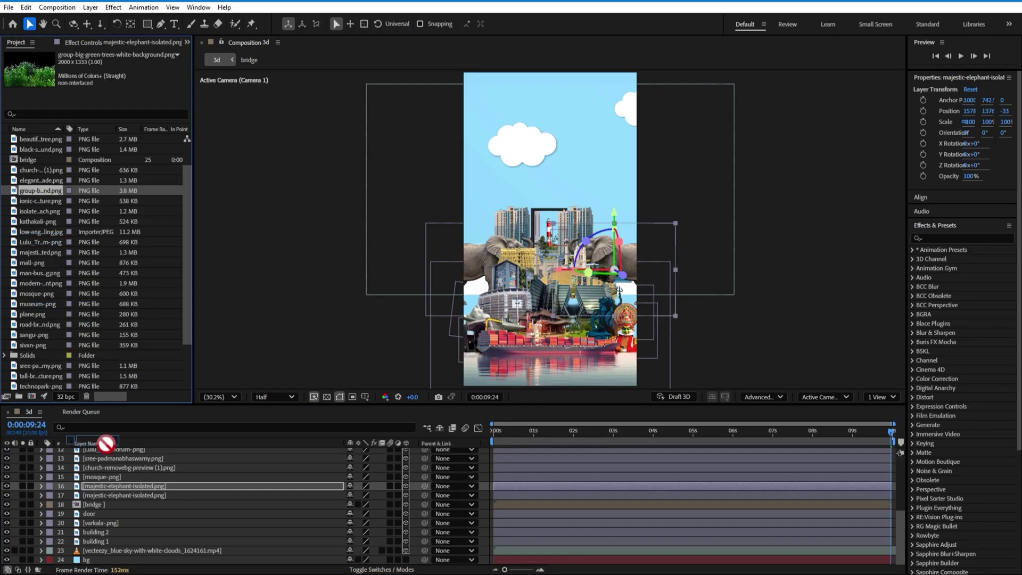
Add group-big-green-trees-white-background.png just below building 1, make it 3D and position it at 2028, 1706, 0.
drag(106, 442, 115, 545)
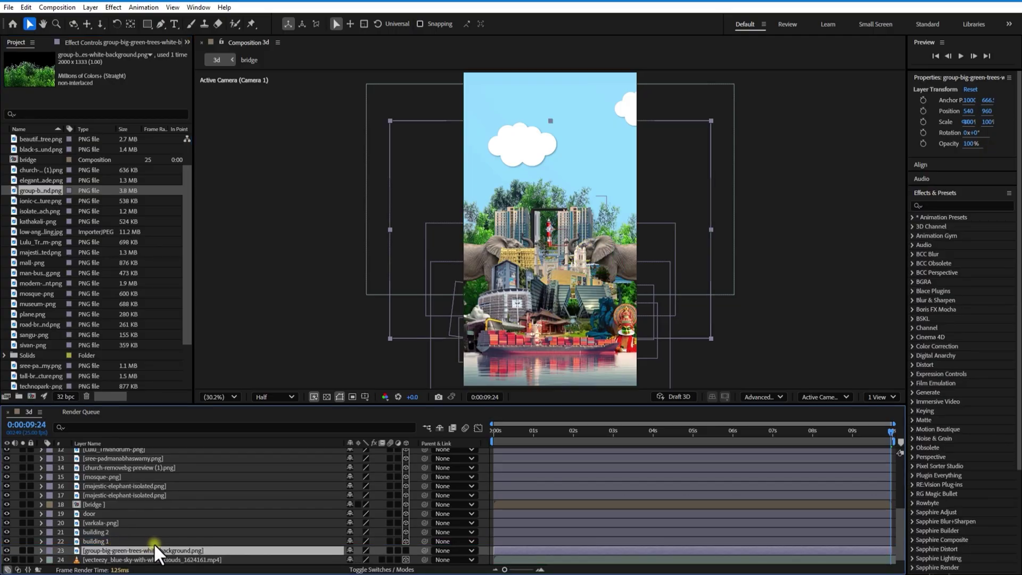
click(406, 550)
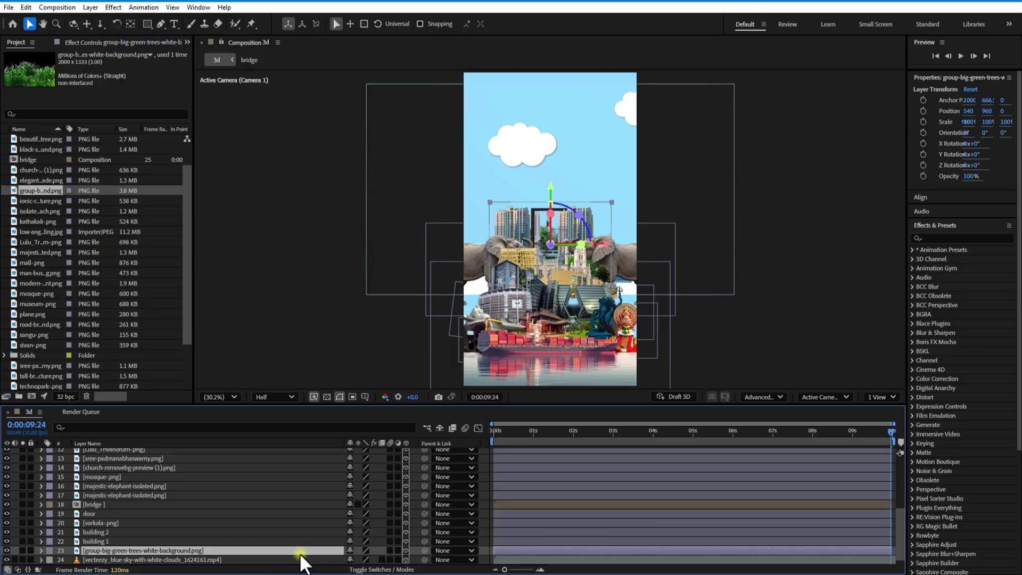
key(p)
drag(357, 560, 794, 490)
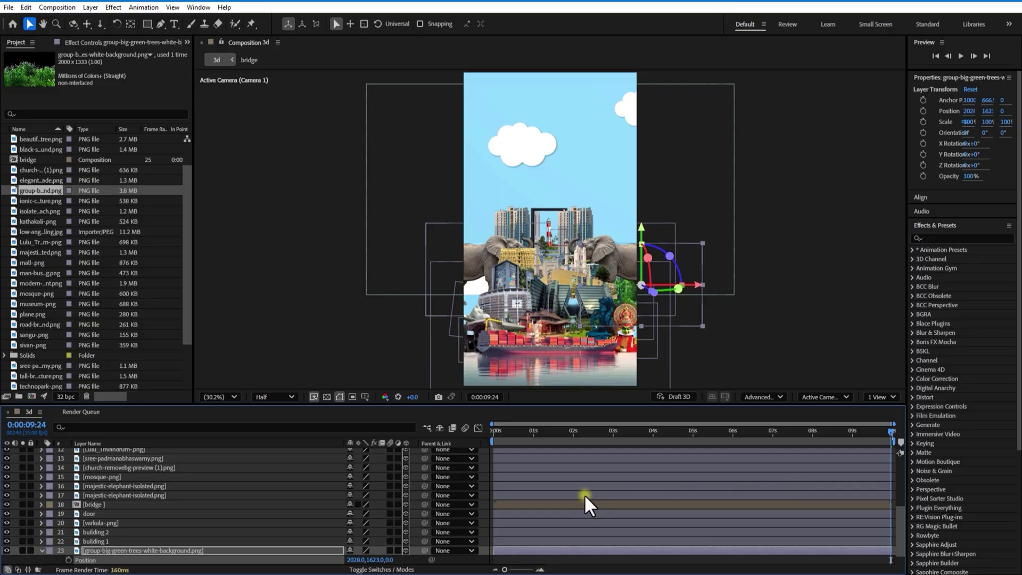
drag(379, 560, 447, 532)
Scale the group of green trees to 119%, set its X position to 2010 and collapse its properties.
click(201, 552)
key(s)
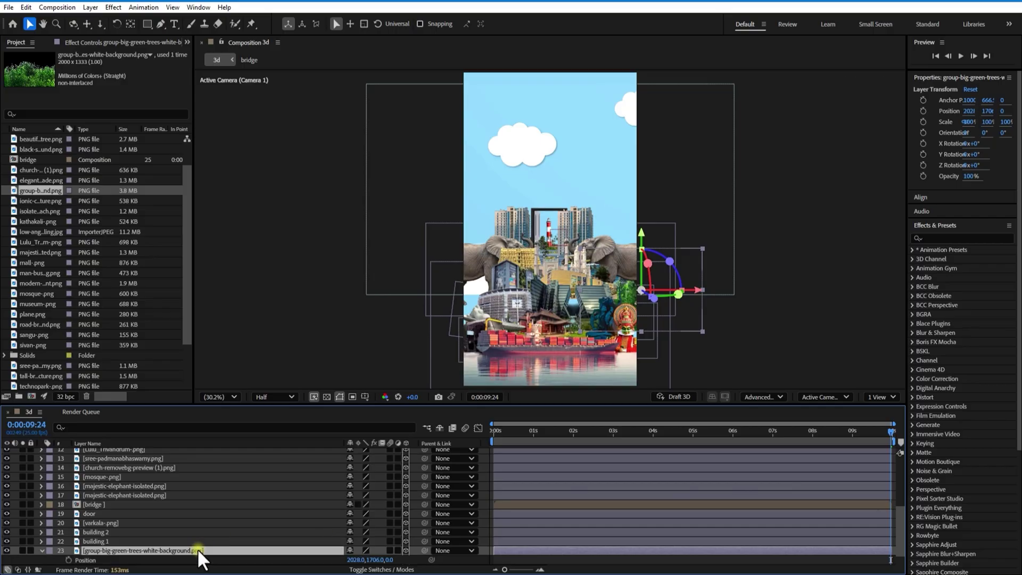
drag(365, 560, 343, 555)
key(p)
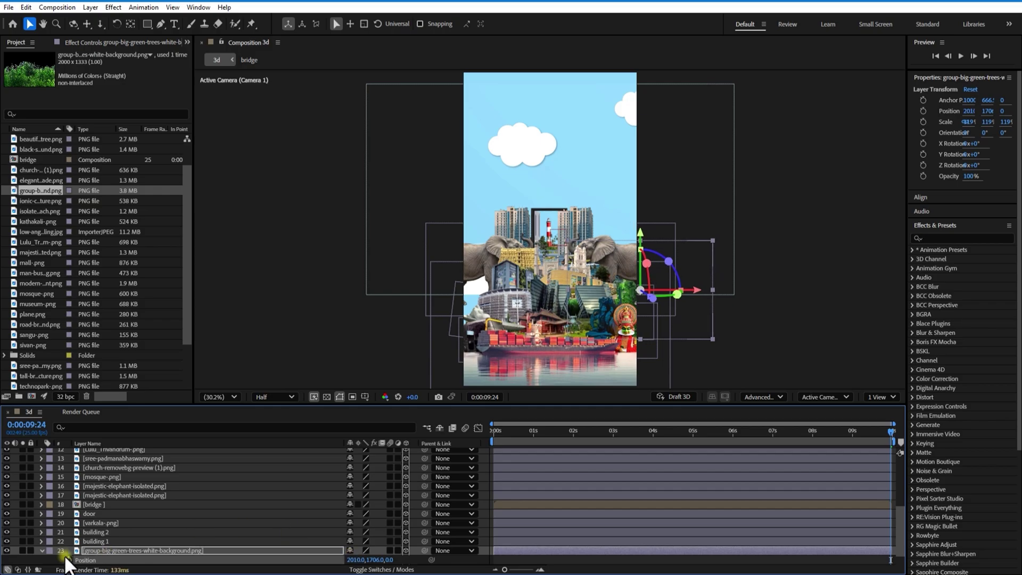
click(42, 550)
Add beautiful-green-tree.png just below building 1, make it 3D and position it at -659, 2006, 0.
click(48, 139)
drag(49, 143, 113, 548)
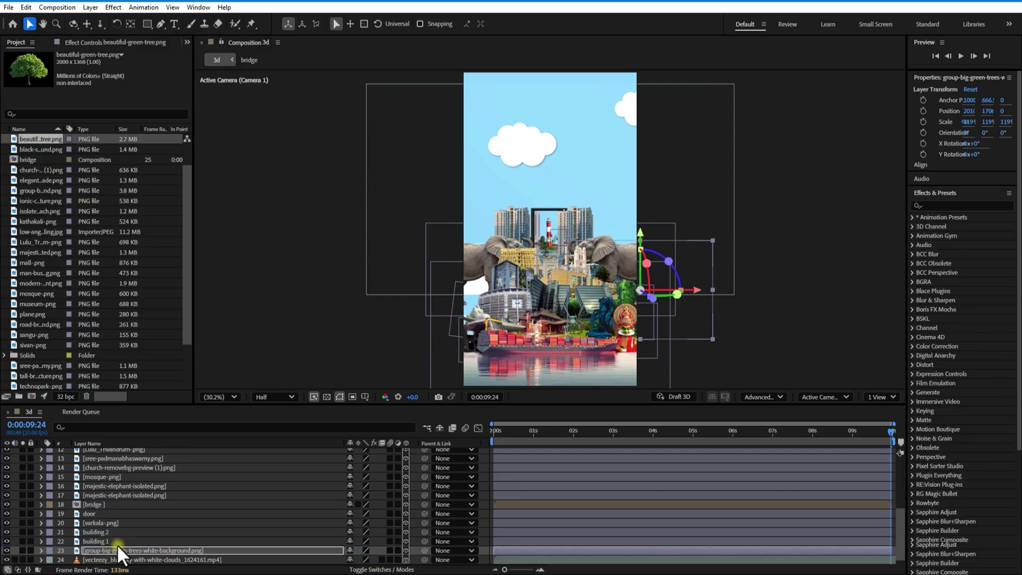
click(405, 551)
key(p)
drag(349, 560, 253, 568)
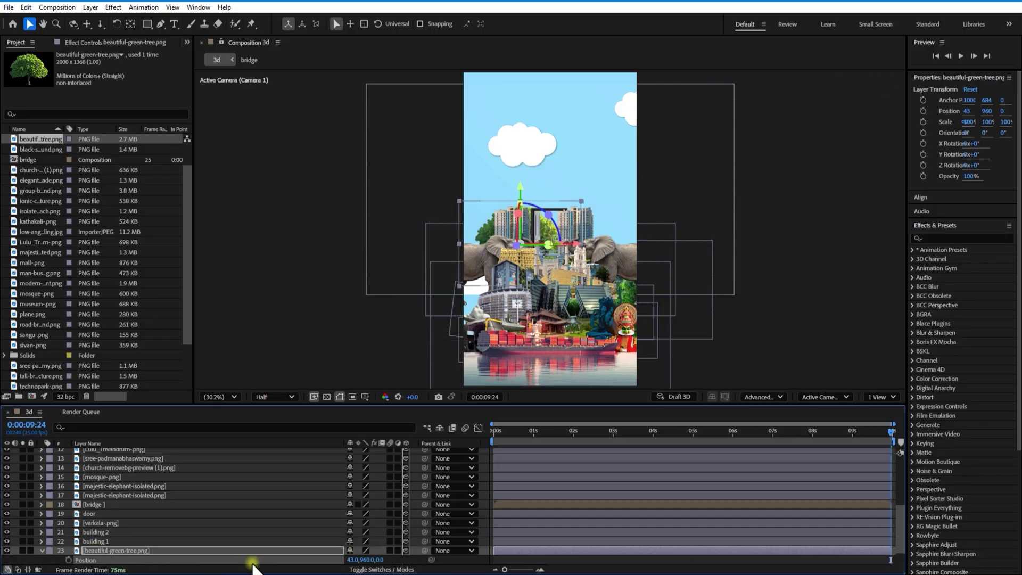
drag(352, 560, 208, 551)
drag(351, 556, 298, 556)
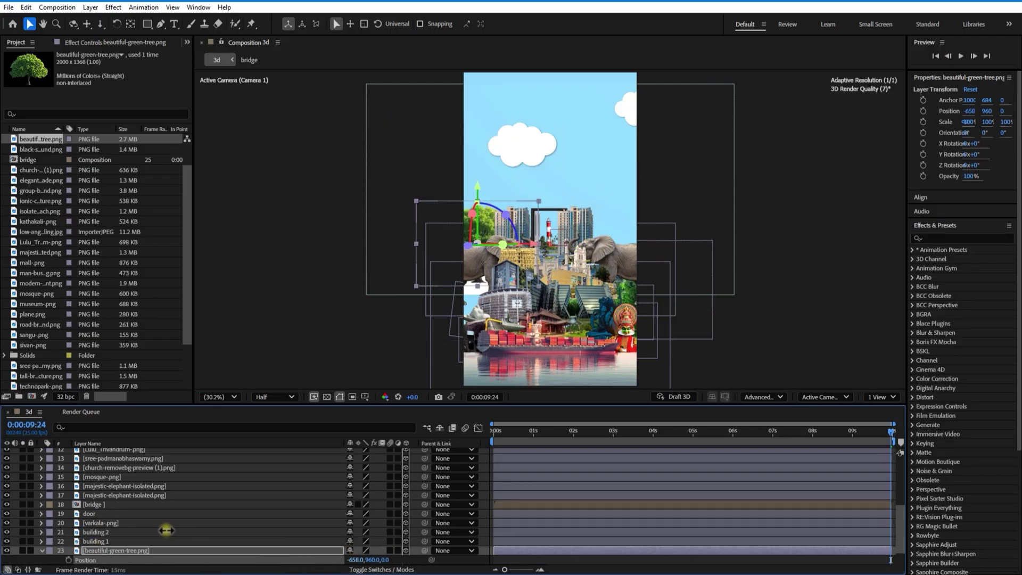
drag(369, 559, 700, 527)
drag(376, 557, 605, 523)
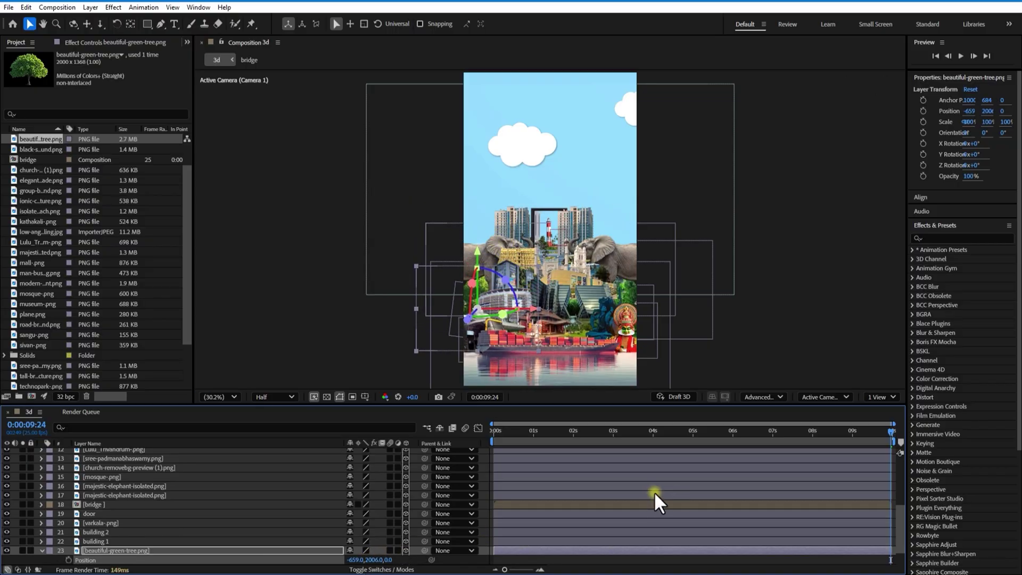
Check the zoom-out up to 0:00:05:12, set the cloud video's Z position to 135 and collapse its properties.
click(499, 430)
drag(538, 440, 711, 488)
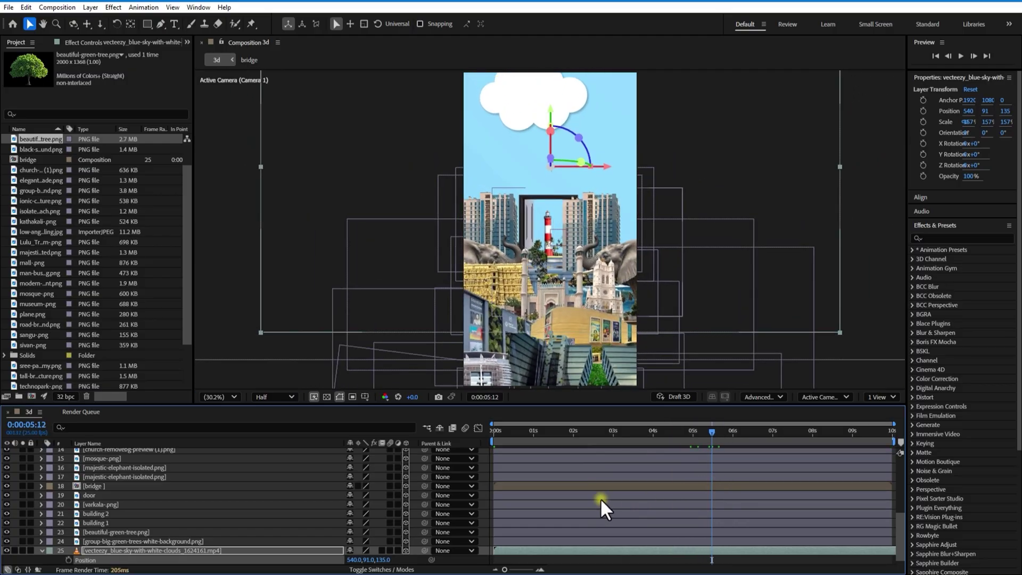
click(41, 551)
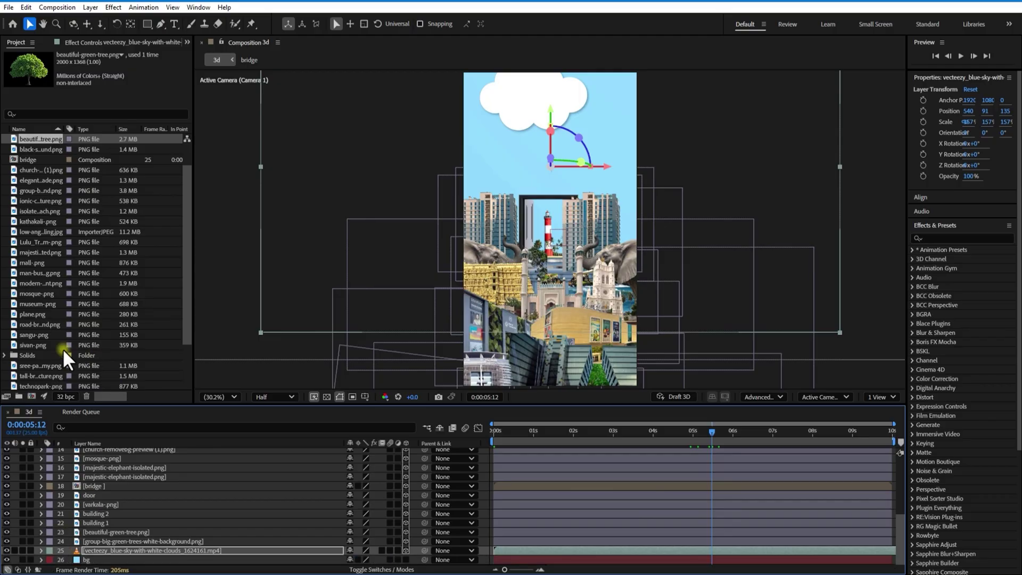
Add plane.png above the bridge layer as a 3D layer with Z position -1839 and scale 35%.
drag(32, 317, 112, 483)
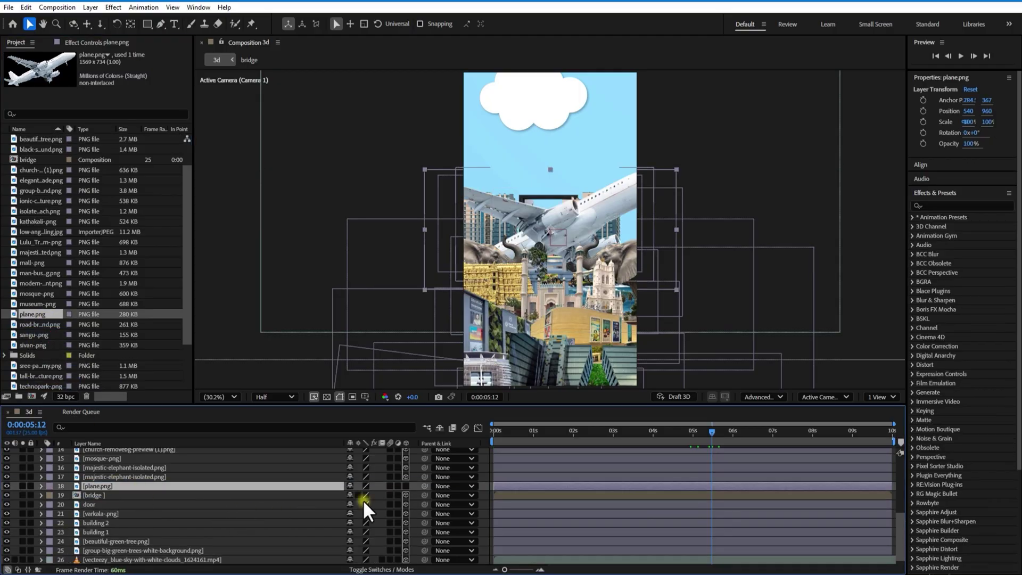
click(405, 486)
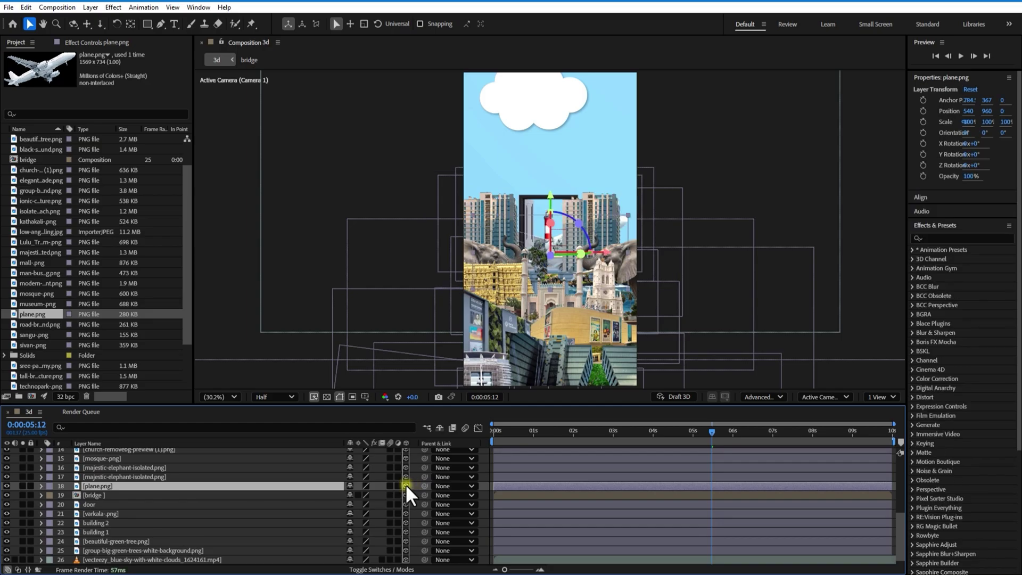
key(p)
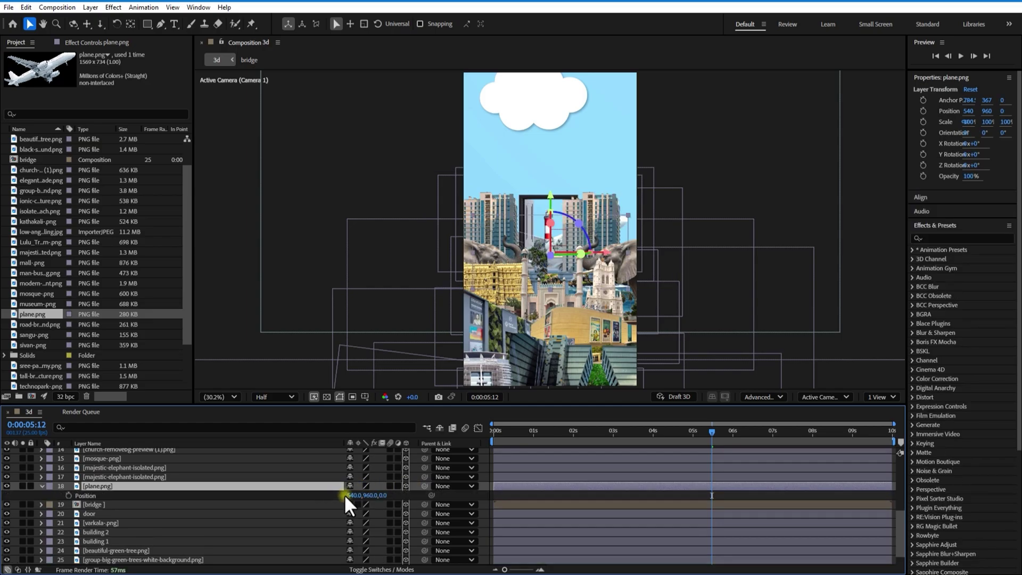
drag(383, 495, 109, 483)
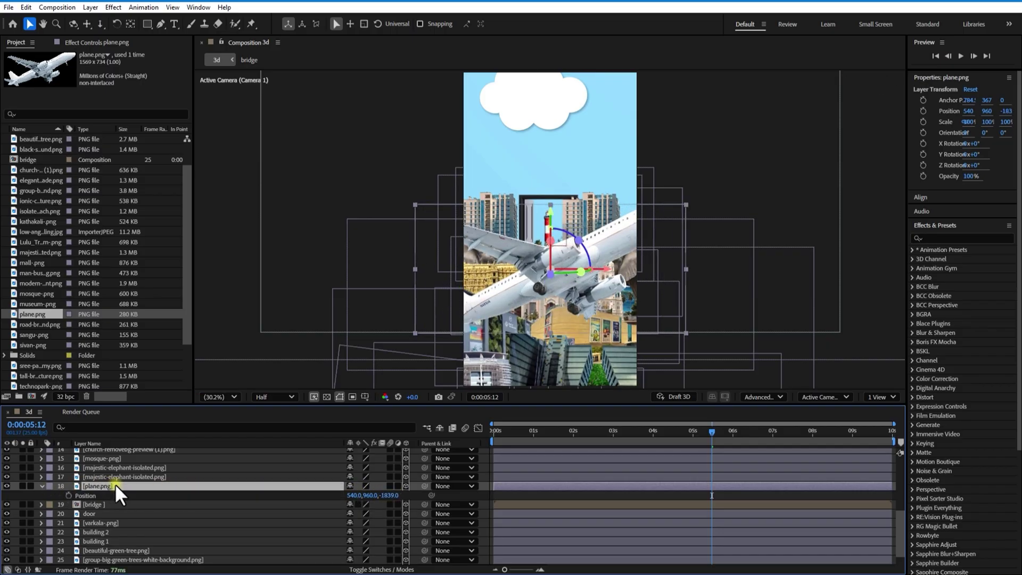
drag(360, 499, 325, 498)
Trim the start of the plane layer to 0:00:04:16.
click(493, 432)
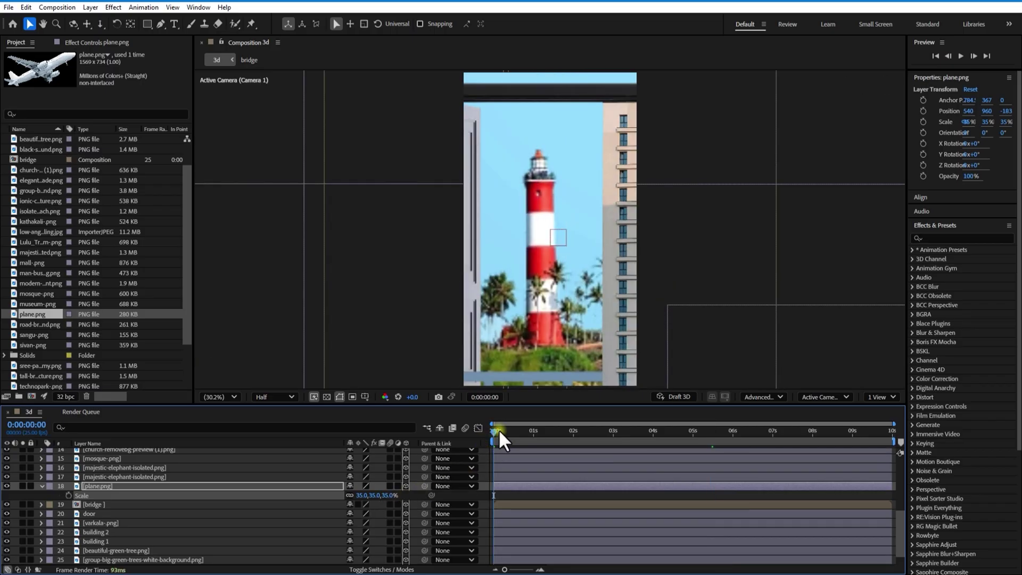
drag(498, 428, 679, 432)
drag(490, 489, 679, 488)
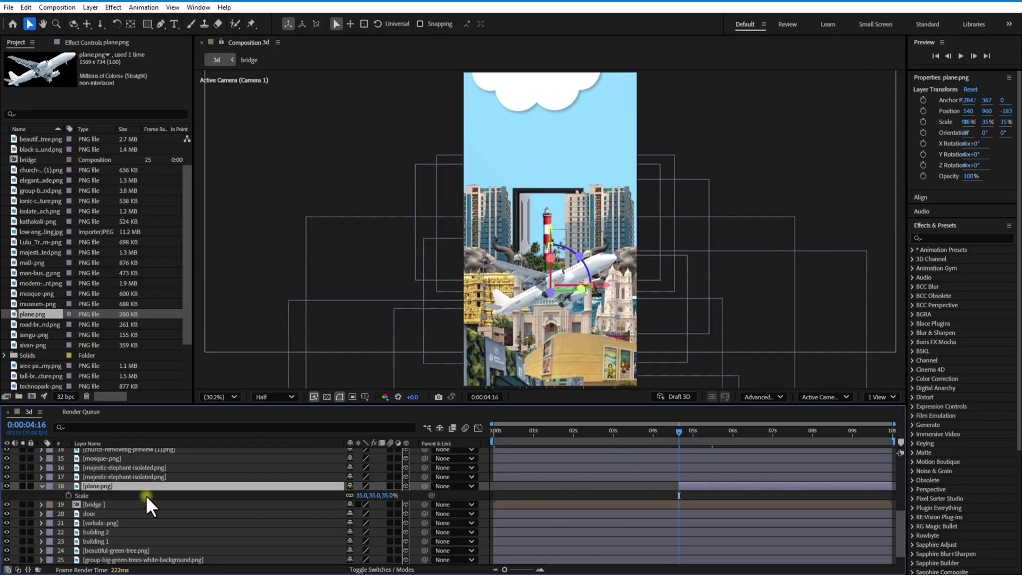
Keyframe the plane's position at X -270 at 0:00:04:16 and at 1670.2, 181.5, -1839 at 0:00:06:09.
key(p)
click(68, 495)
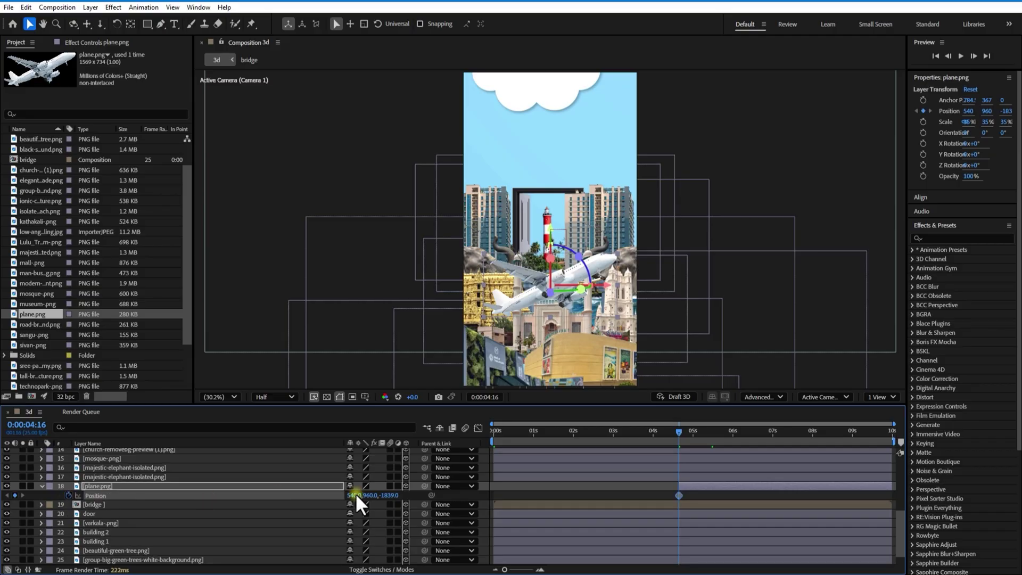
drag(356, 494, 250, 513)
drag(352, 496, 234, 507)
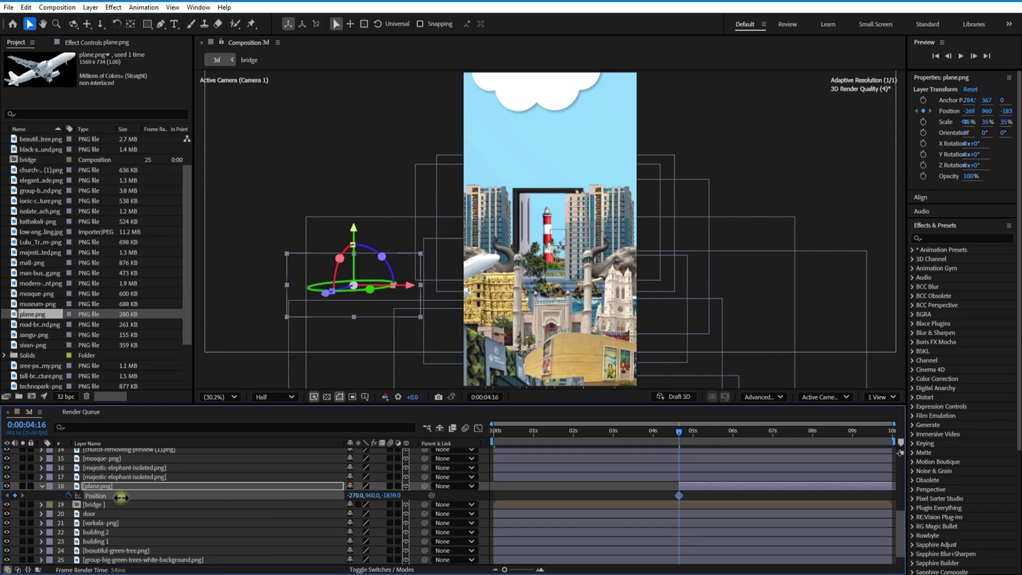
drag(679, 432, 746, 441)
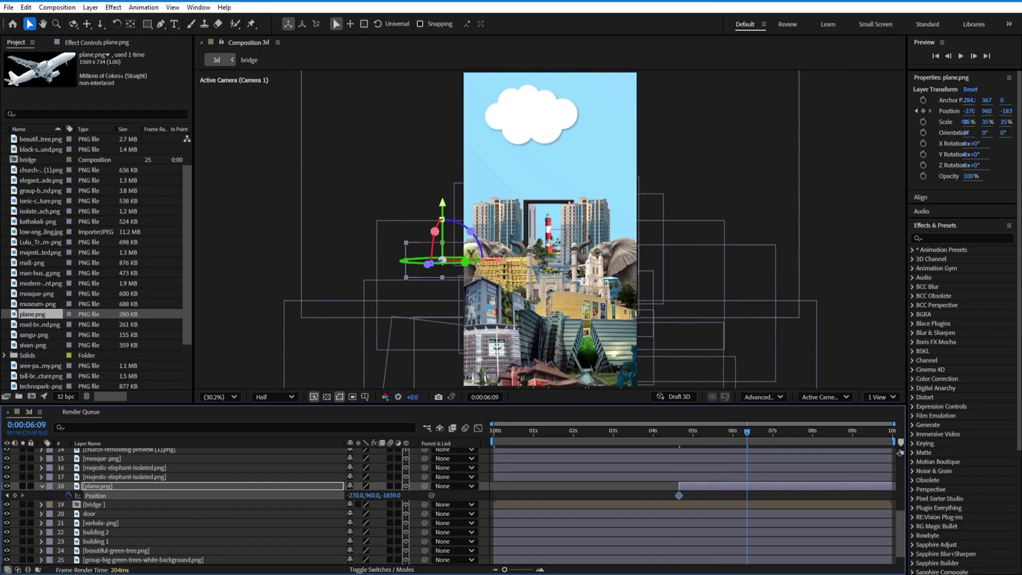
drag(470, 254, 727, 149)
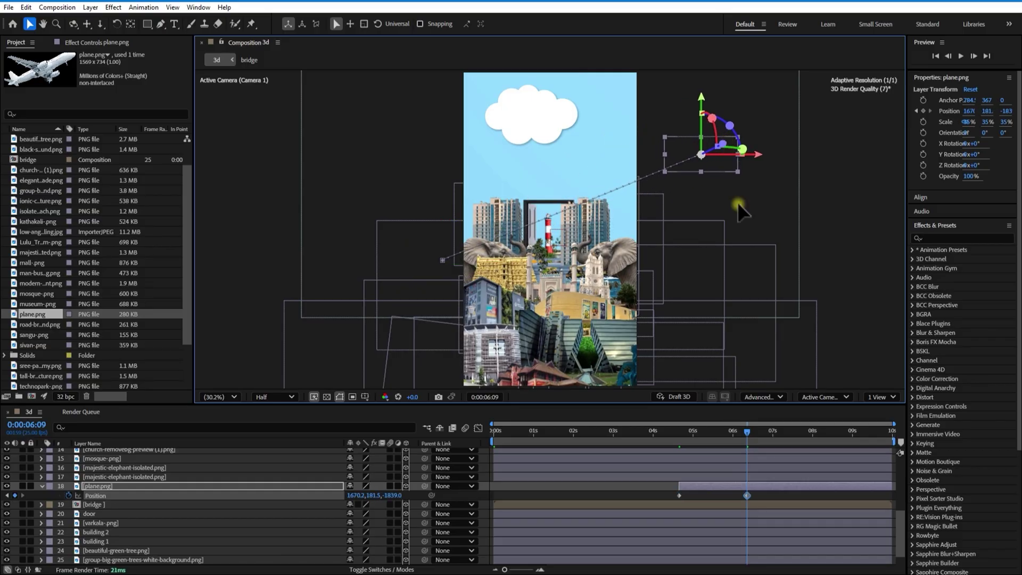
Apply Easy Ease to the plane's position keyframes and move the last one to 0:00:07:15.
right_click(677, 496)
mouse_move(743, 488)
click(834, 410)
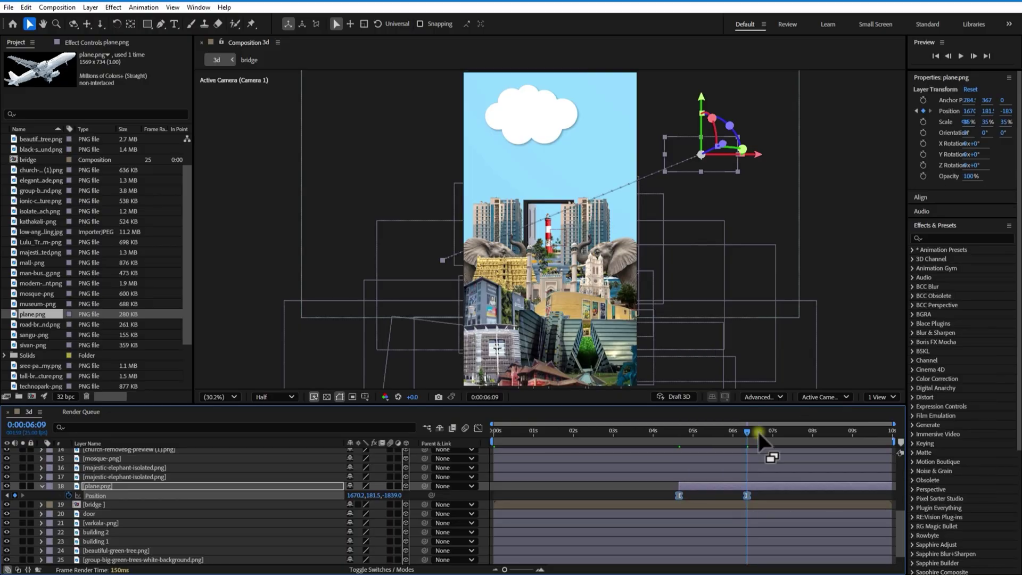
drag(676, 429, 732, 430)
drag(747, 496, 796, 496)
drag(747, 430, 795, 430)
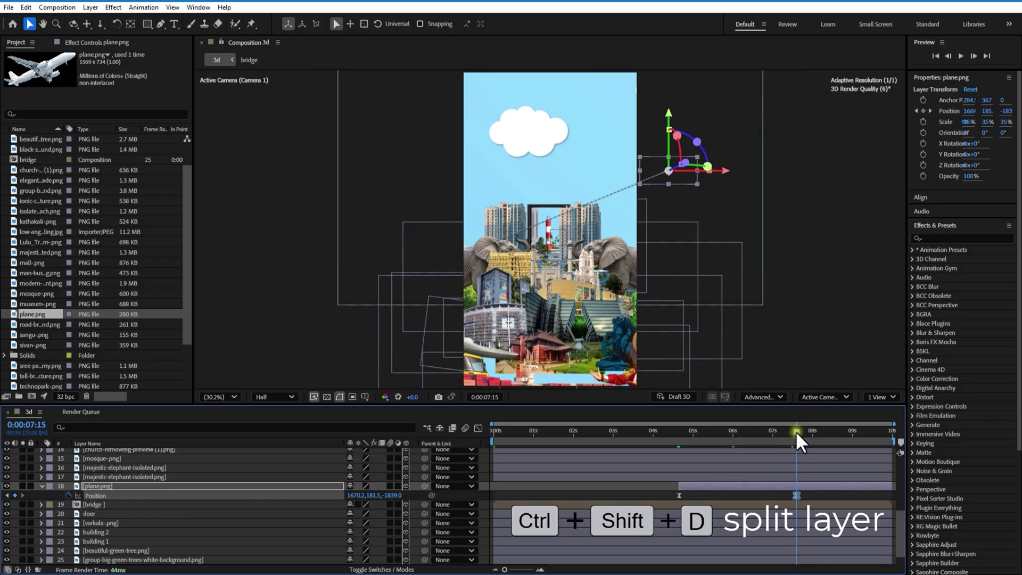
Split the plane layer at 0:00:07:15, delete the part after the split and collapse the remaining layer.
click(802, 484)
key(ctrl+shift+d)
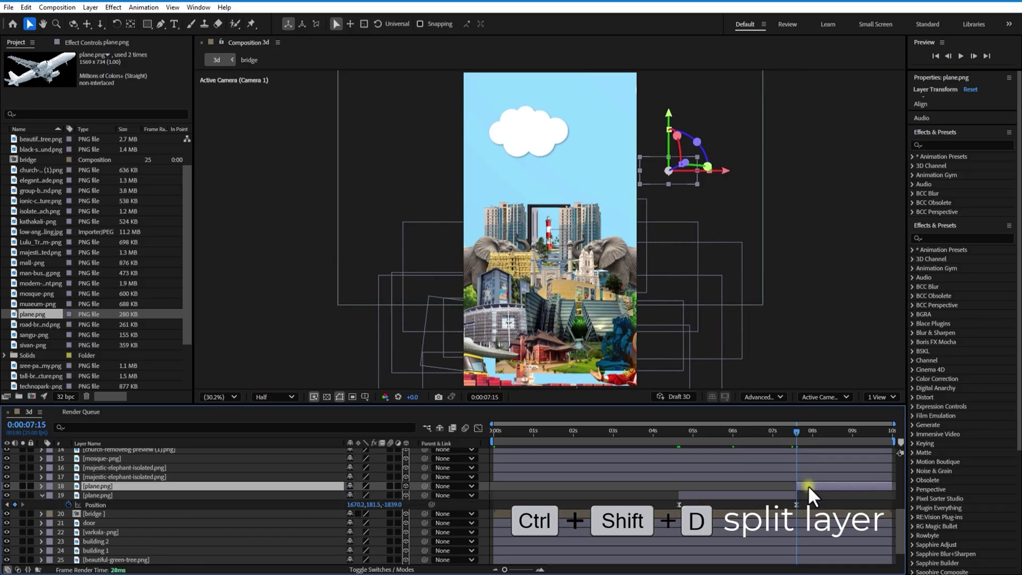
click(809, 487)
drag(795, 434, 571, 509)
click(41, 486)
Create a white point text layer reading KERALA in the sky above the buildings.
click(175, 22)
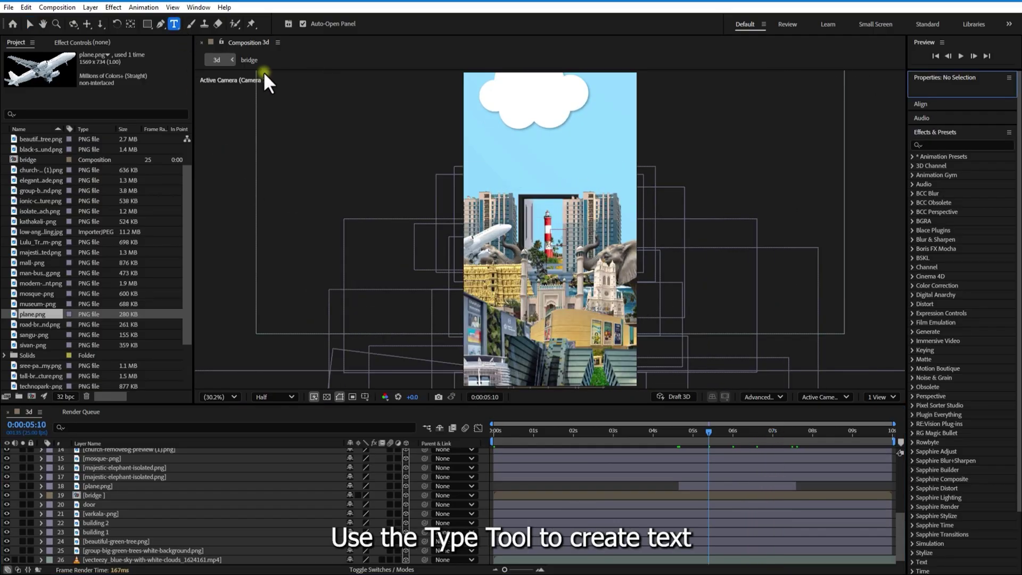
click(510, 156)
text(KERALA)
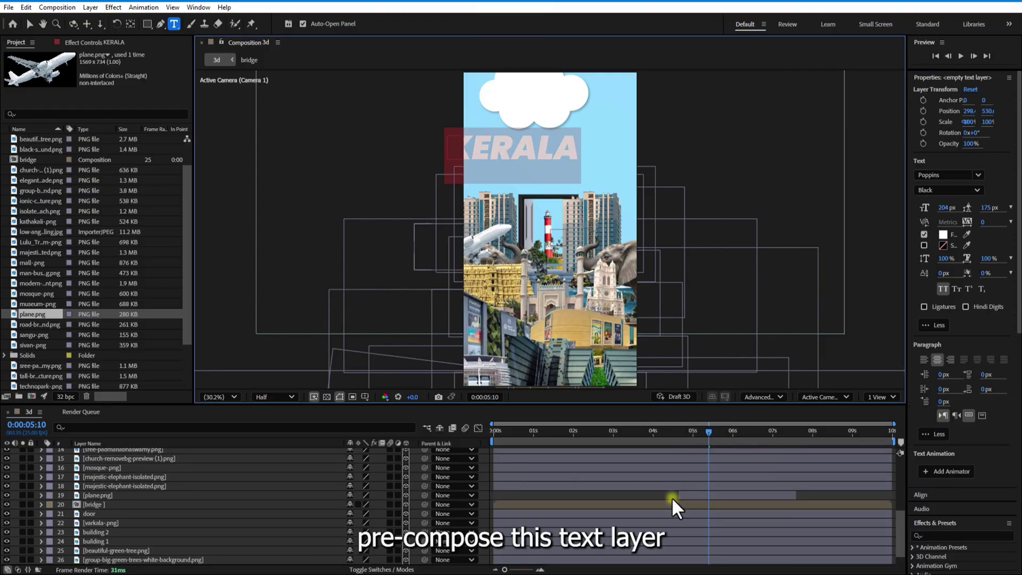
Pre-compose the text layer as KERALA with all attributes moved into the new composition, and re-enable view refresh.
scroll(672, 497, up, 5)
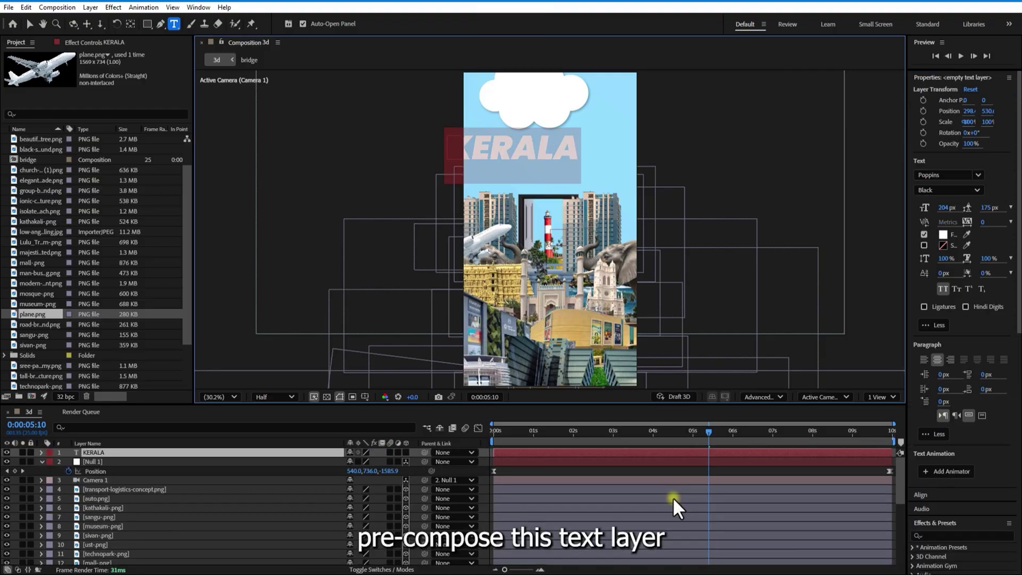
click(186, 452)
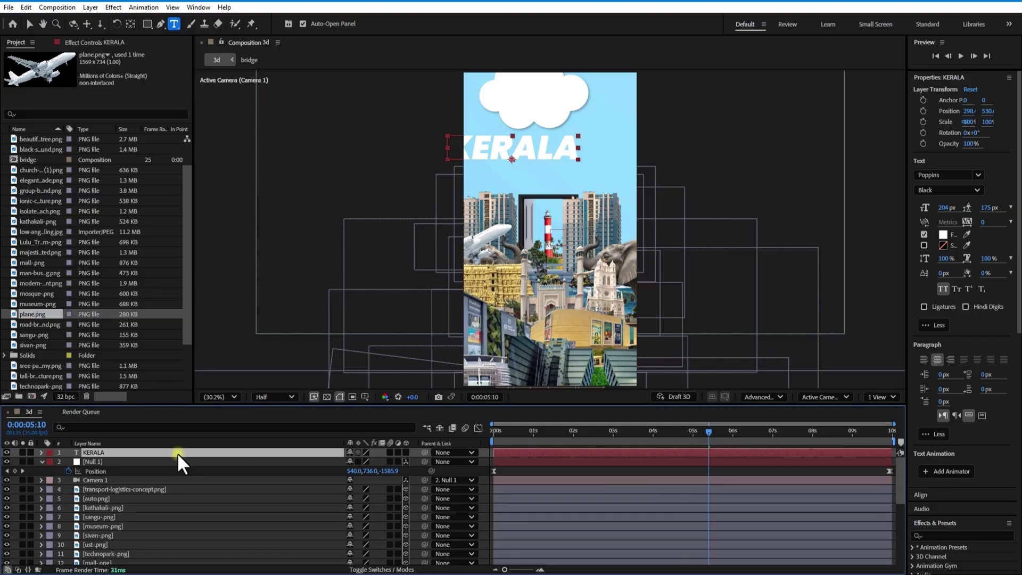
right_click(178, 452)
click(212, 381)
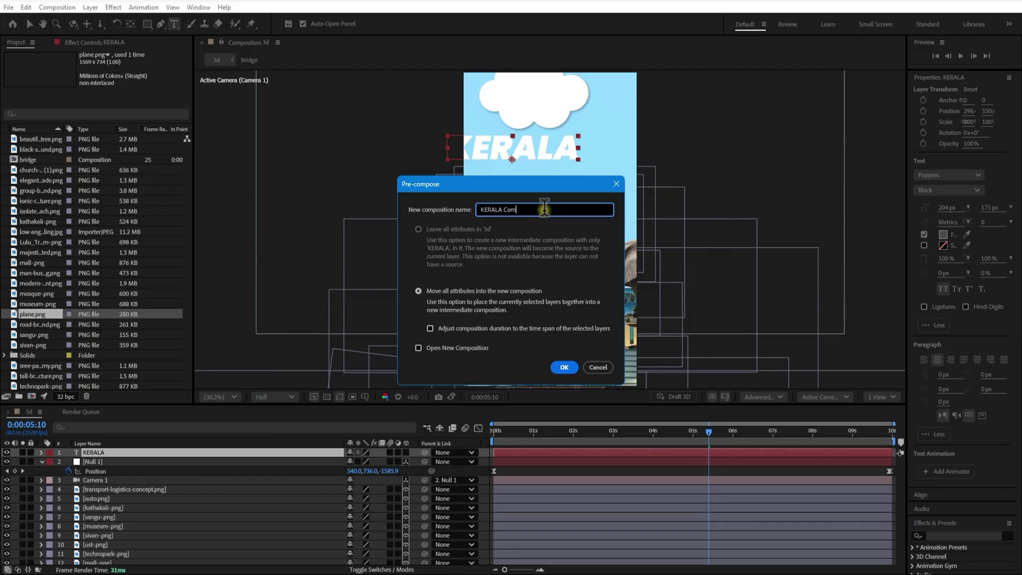
click(570, 365)
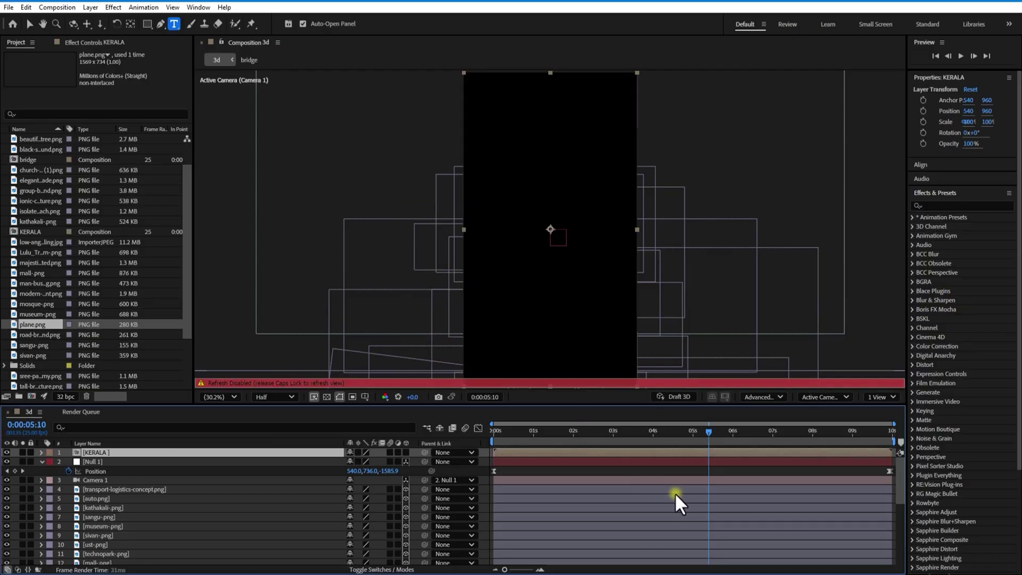
key(Caps_Lock)
Start the KERALA layer at 0:00:05:15, place it below Camera 1 and make it 3D at position 528, 766, 0.
drag(711, 430, 716, 432)
drag(186, 452, 181, 486)
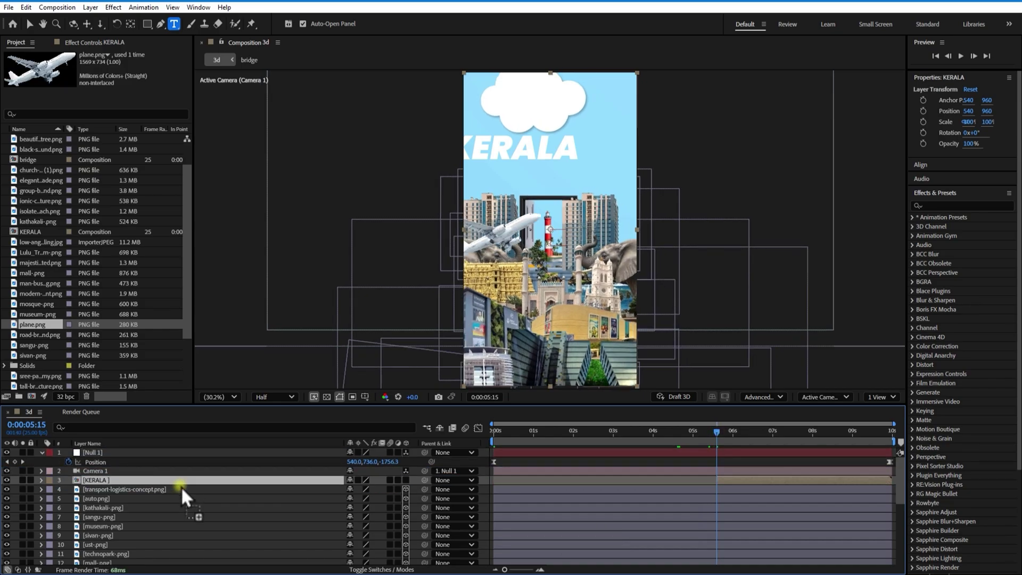
click(404, 480)
key(p)
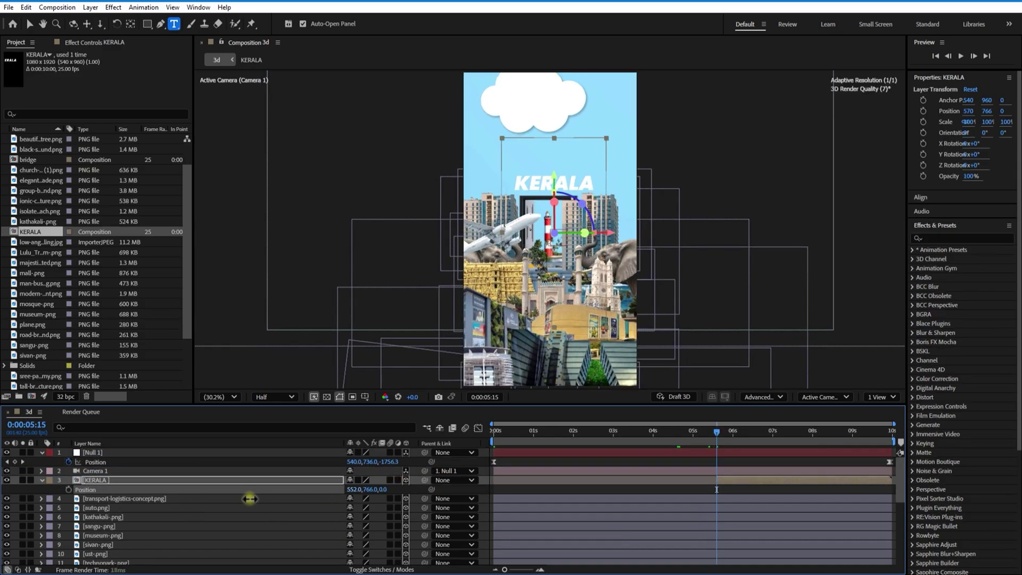
Apply a Drop Shadow to the KERALA layer with opacity 89%, distance 10 and softness 23.
click(942, 238)
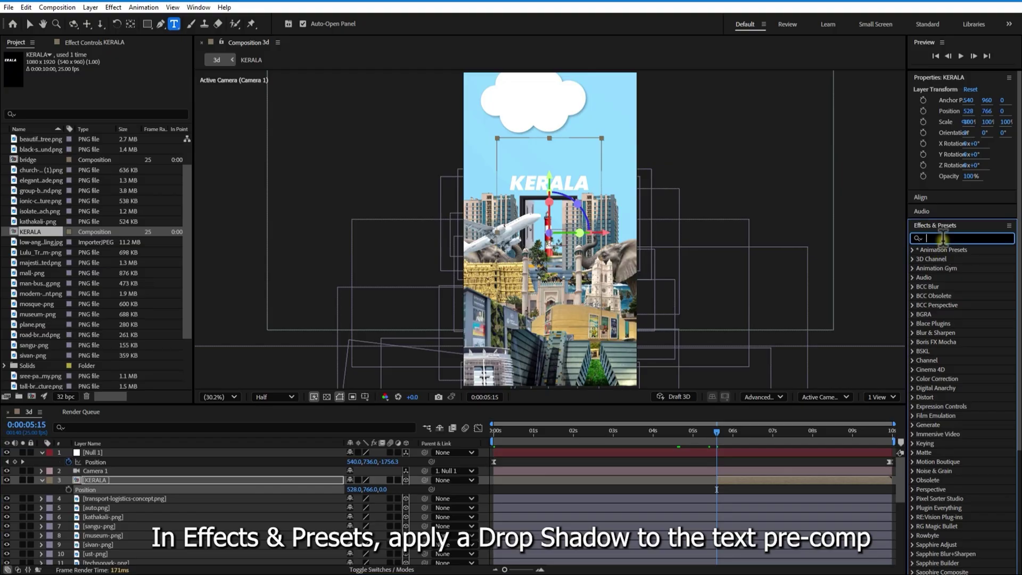
text(drop)
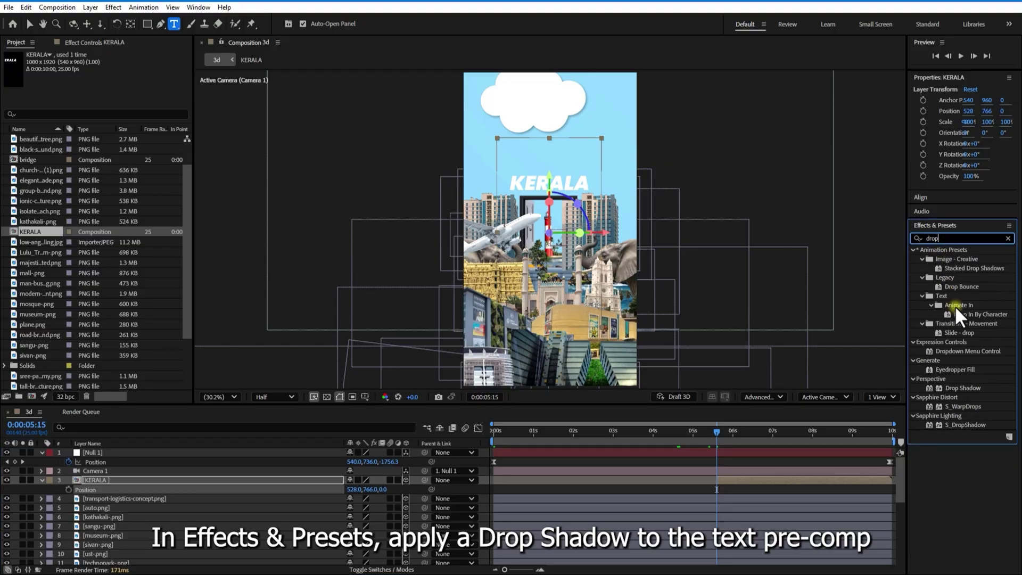
drag(953, 388, 777, 506)
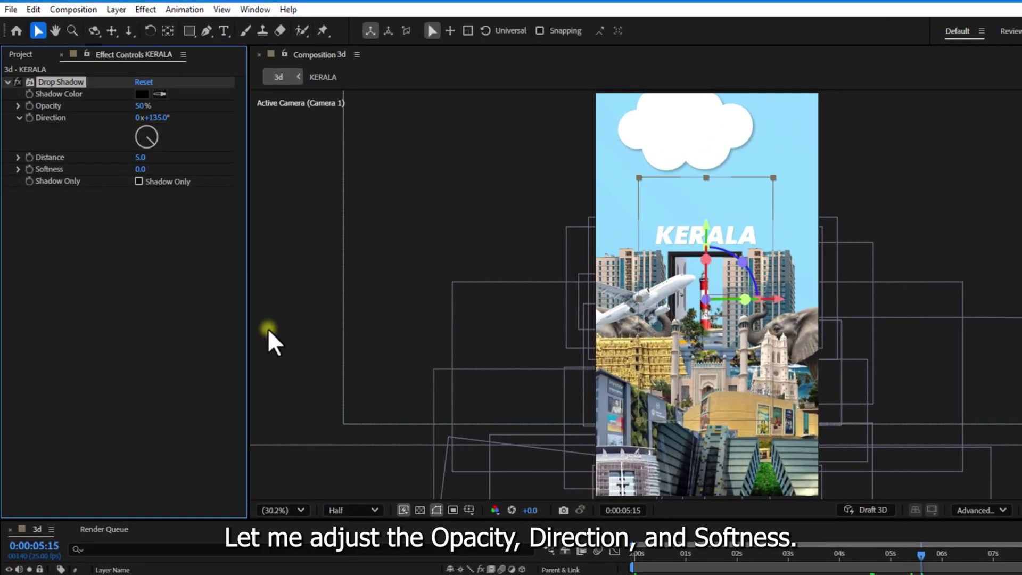
drag(156, 107, 166, 105)
drag(141, 157, 152, 166)
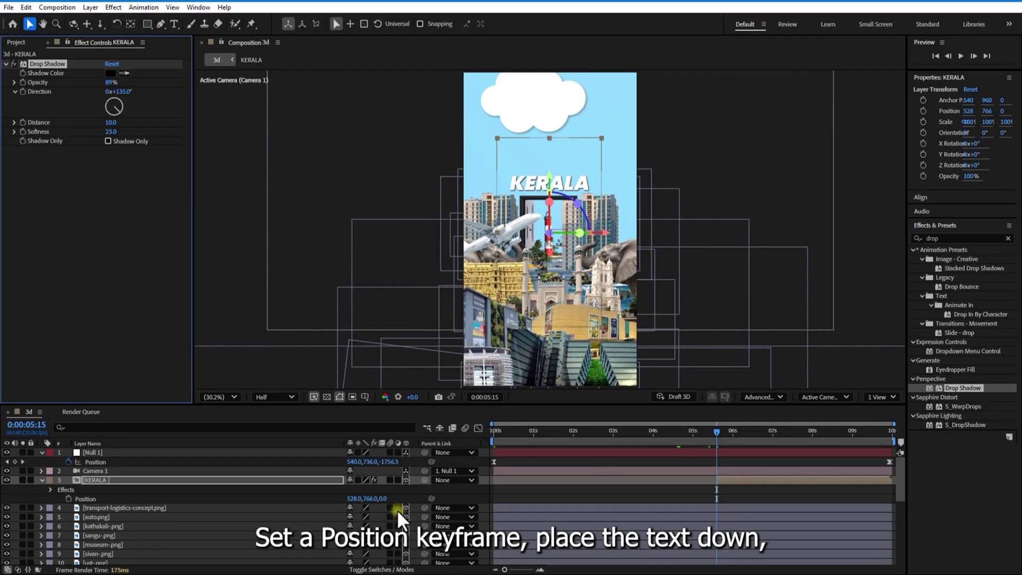
Keyframe the KERALA layer's rise from Y position 1141 at 0:00:06:00 to Y 590 at 0:00:07:00.
click(41, 480)
click(110, 479)
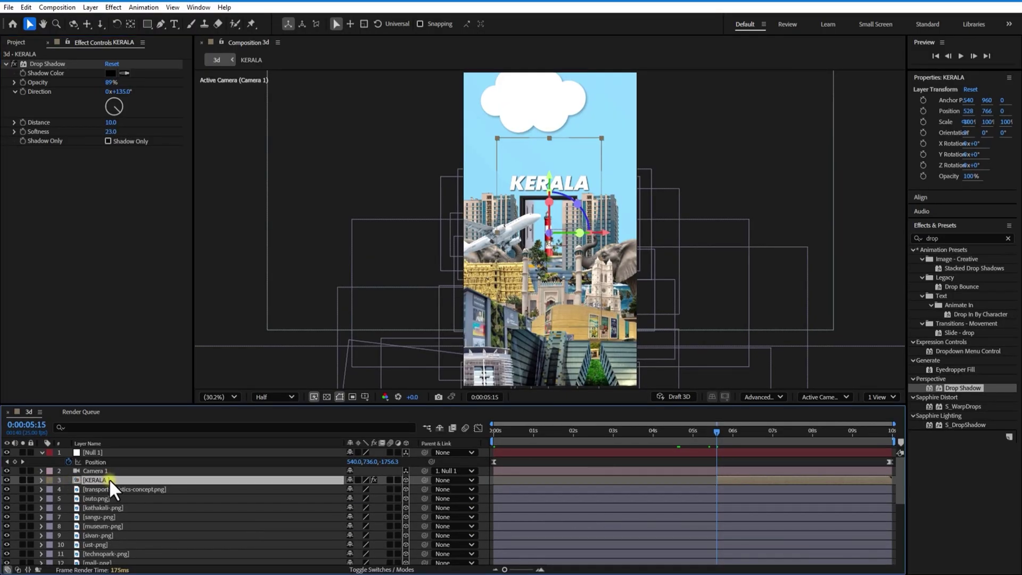
key(p)
click(69, 489)
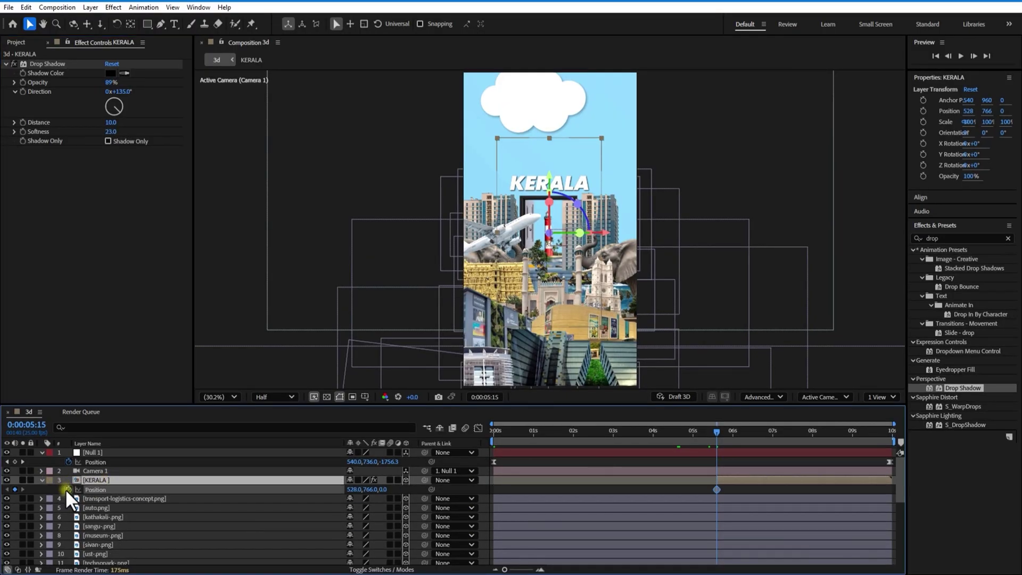
drag(360, 490, 580, 464)
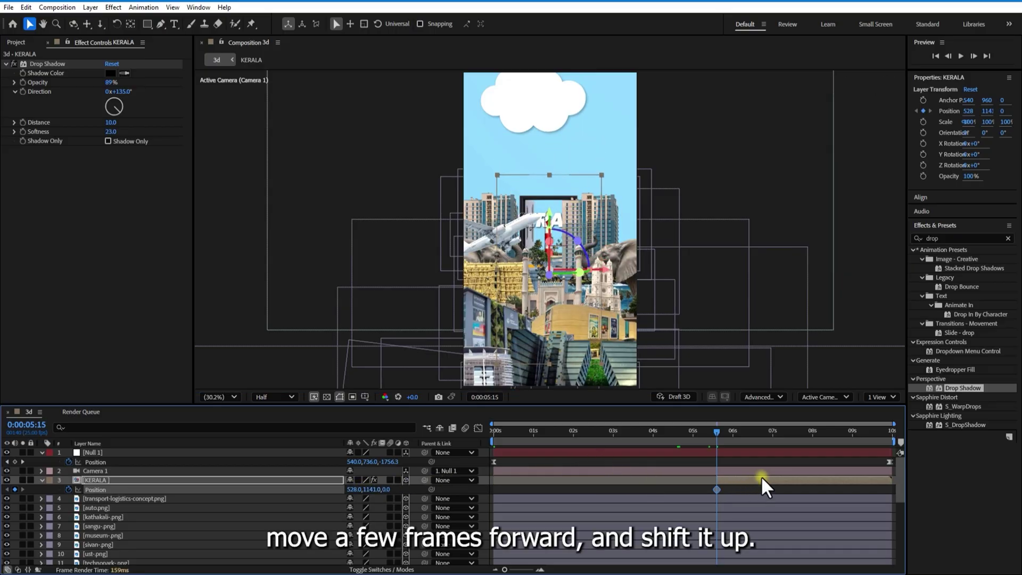
key(space)
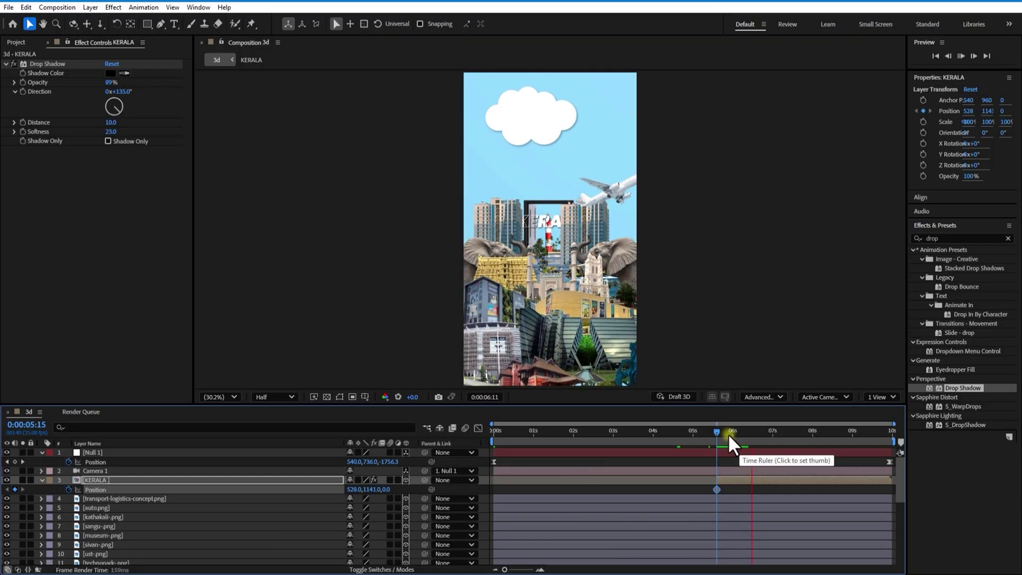
mouse_move(720, 430)
mouse_down()
mouse_move(742, 431)
mouse_move(733, 436)
mouse_up()
drag(718, 488, 732, 488)
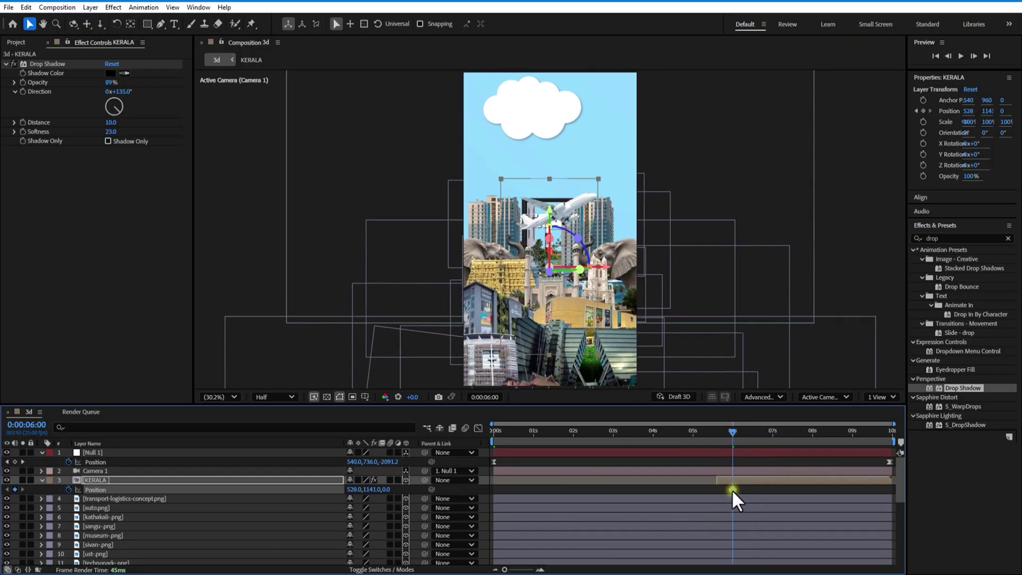
drag(729, 435, 770, 443)
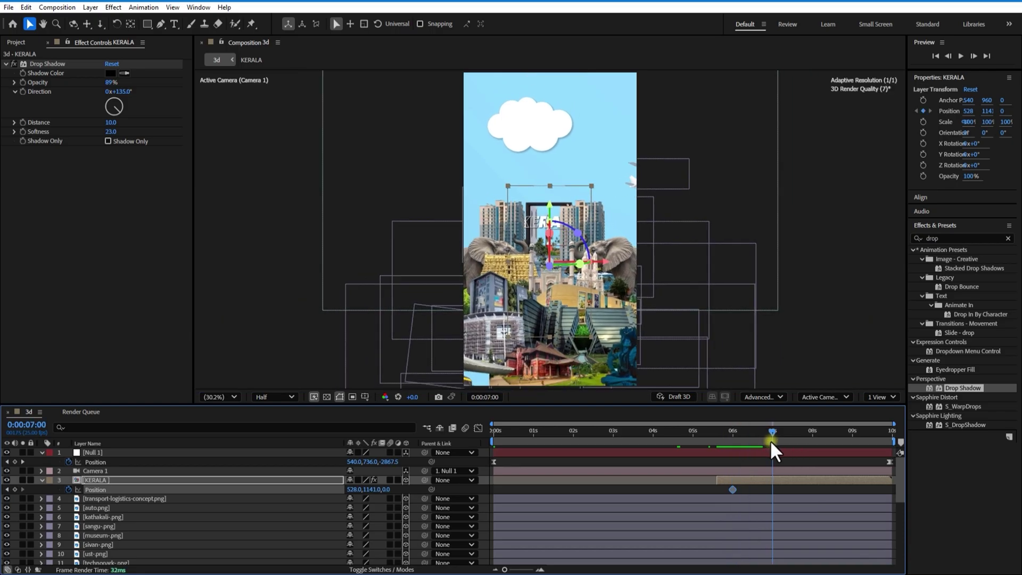
drag(384, 488, 178, 395)
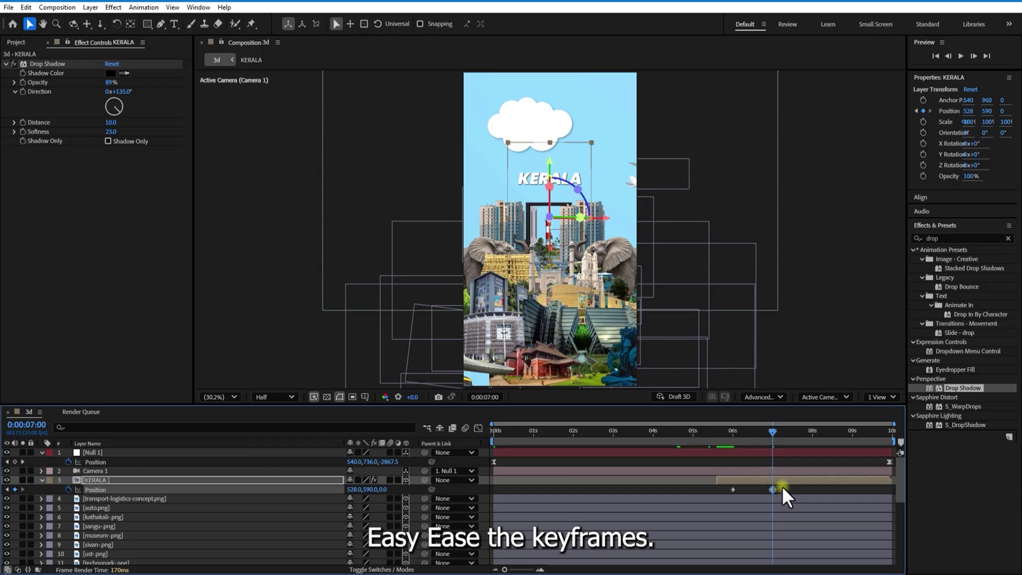
Apply Easy Ease to the KERALA position keyframes and delay the last one to just before the 8-second mark.
drag(781, 487, 729, 493)
right_click(730, 488)
mouse_move(792, 481)
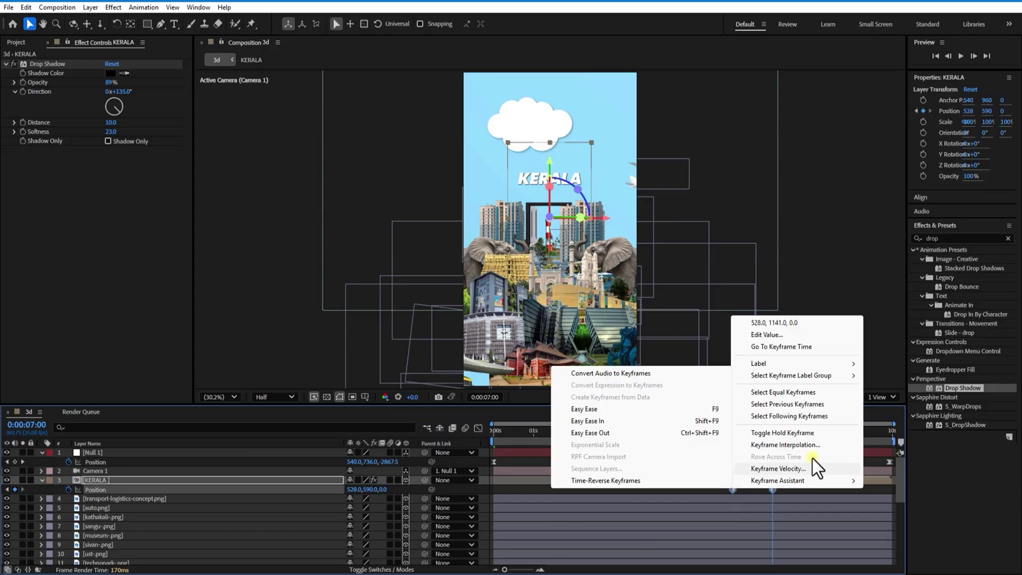
click(602, 407)
click(804, 489)
drag(772, 489, 804, 485)
Fade in the KERALA layer with opacity keyframes, starting at 0% at 0:00:06:06 and rising by about 0:00:07:04, and preview the fade.
drag(772, 431, 741, 439)
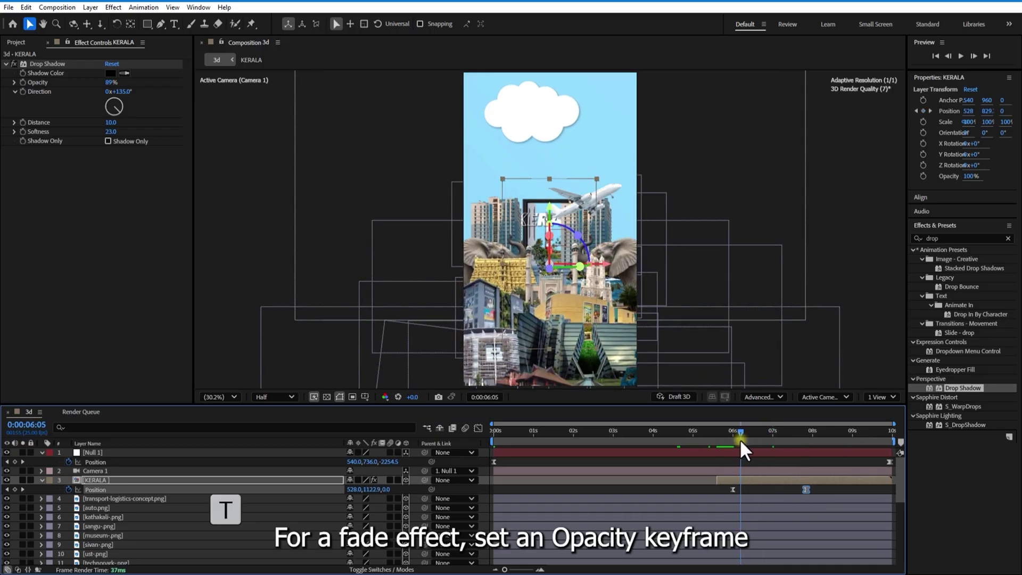
key(t)
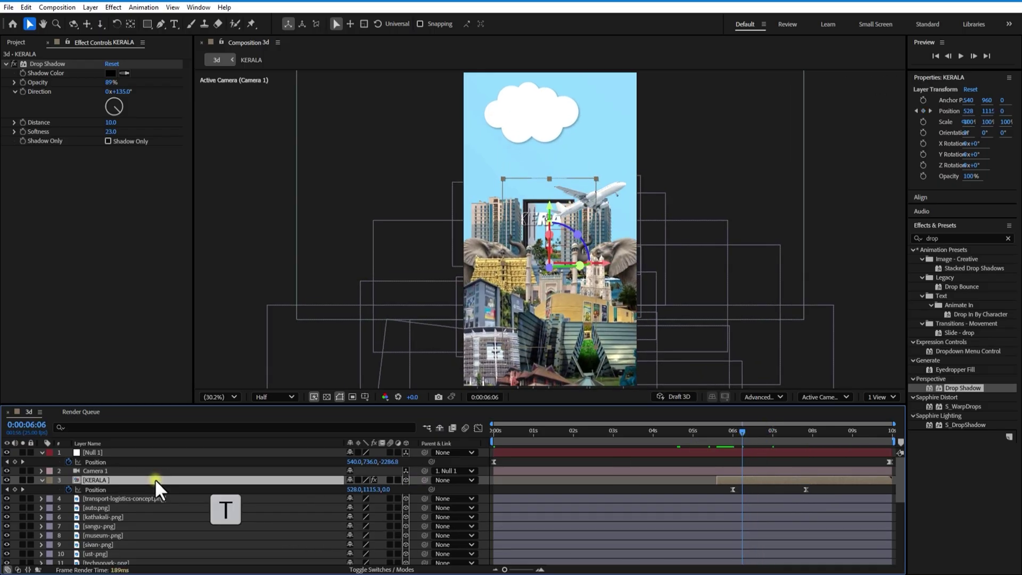
click(69, 489)
drag(353, 489, 210, 488)
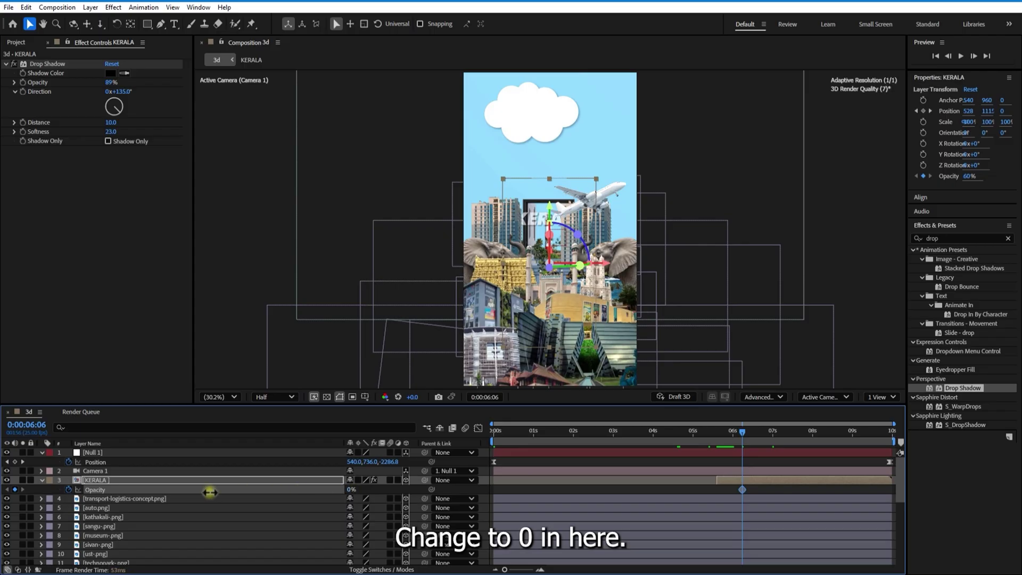
drag(749, 441, 781, 437)
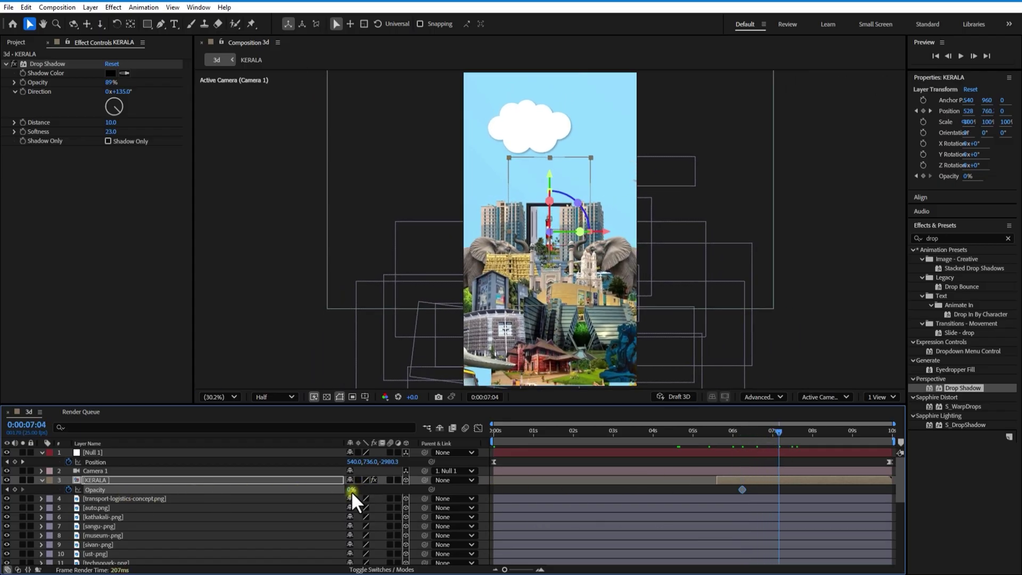
click(728, 433)
key(space)
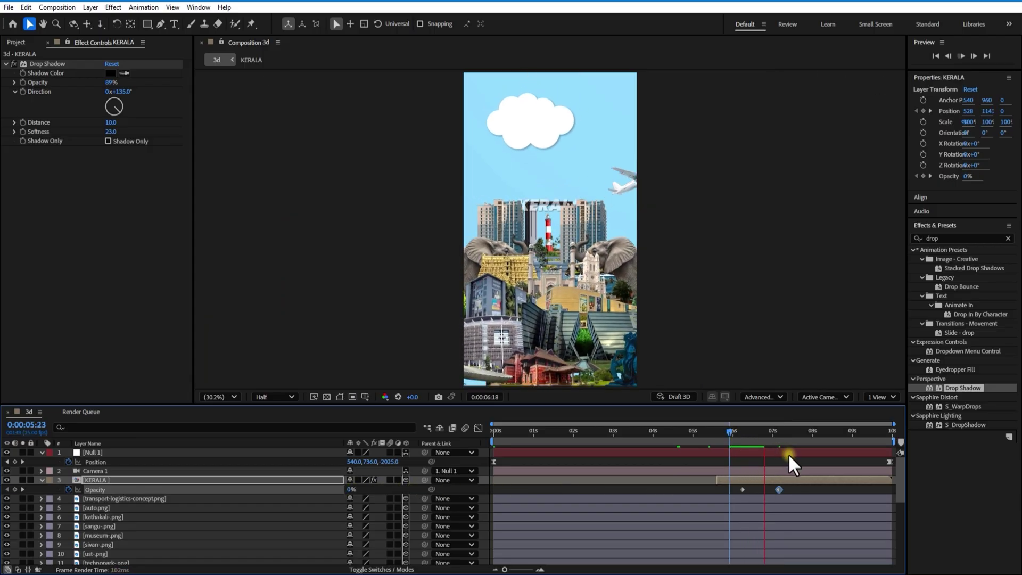
click(754, 440)
mouse_move(794, 487)
mouse_down()
mouse_move(733, 491)
mouse_move(775, 490)
mouse_up()
key(space)
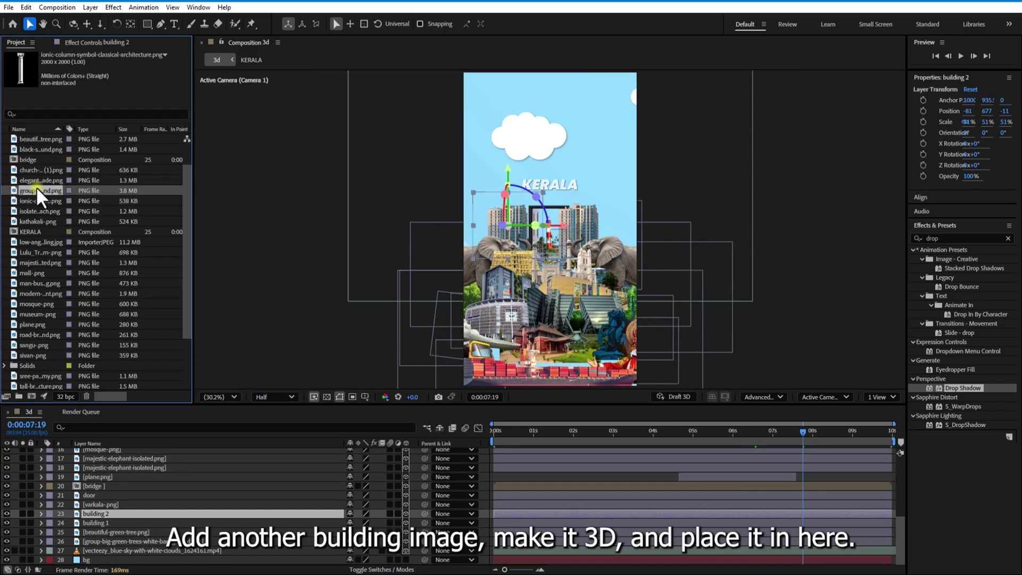
Add the elegant-new-york-style-building-facade.png image to the composition directly above building 2 and make it a 3D layer.
click(36, 179)
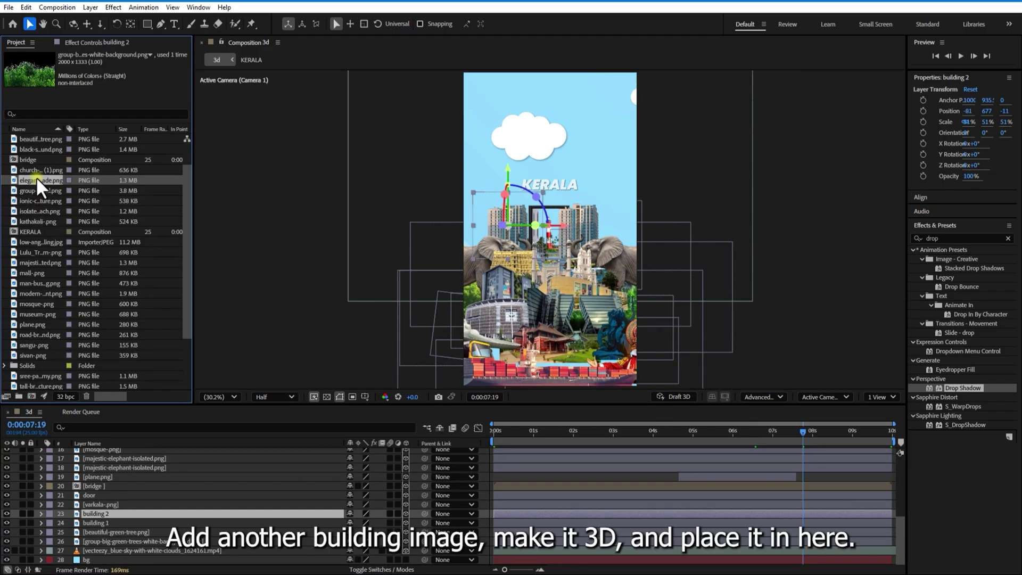
drag(36, 183, 114, 512)
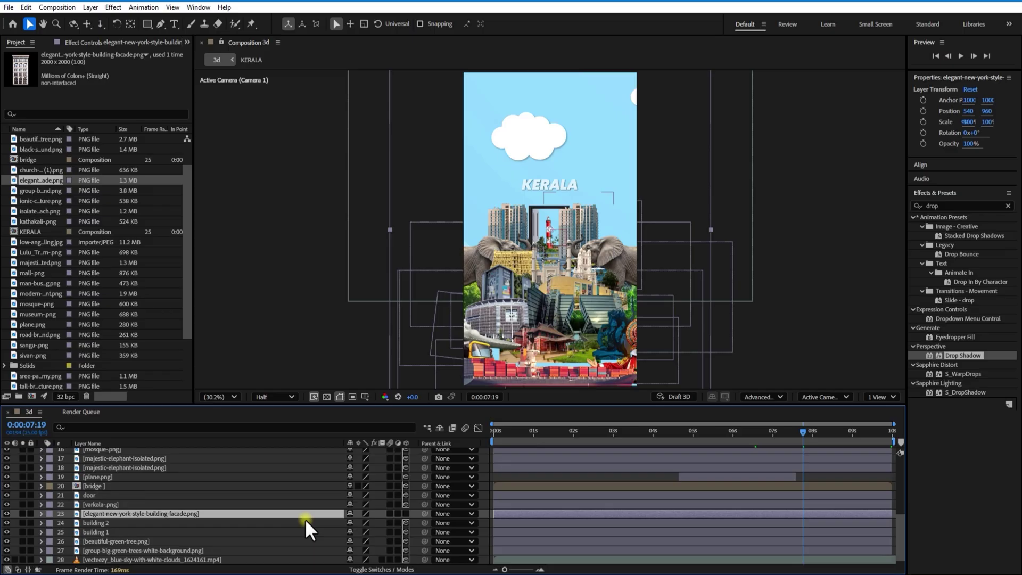
click(405, 513)
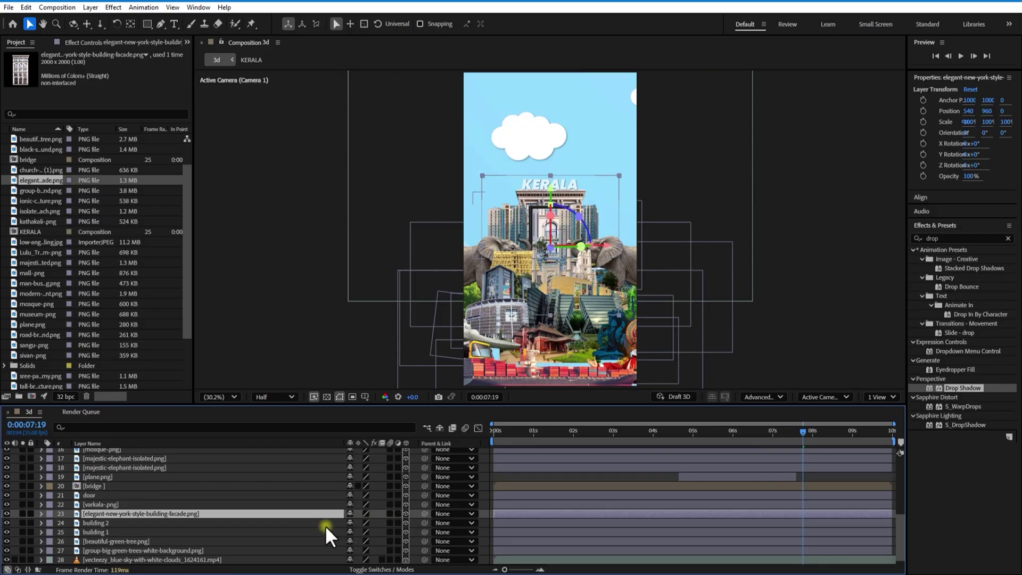
Scale the facade building layer to 47% and place it right of the towers at position 1536, 875, 74.
key(p)
drag(352, 522, 695, 468)
drag(383, 523, 420, 514)
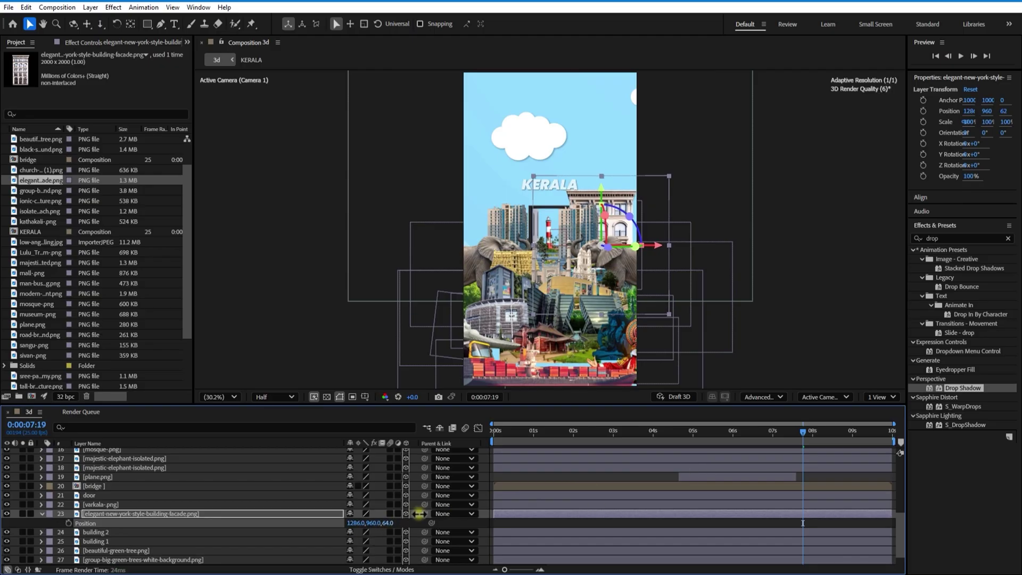
key(s)
drag(360, 523, 486, 504)
key(p)
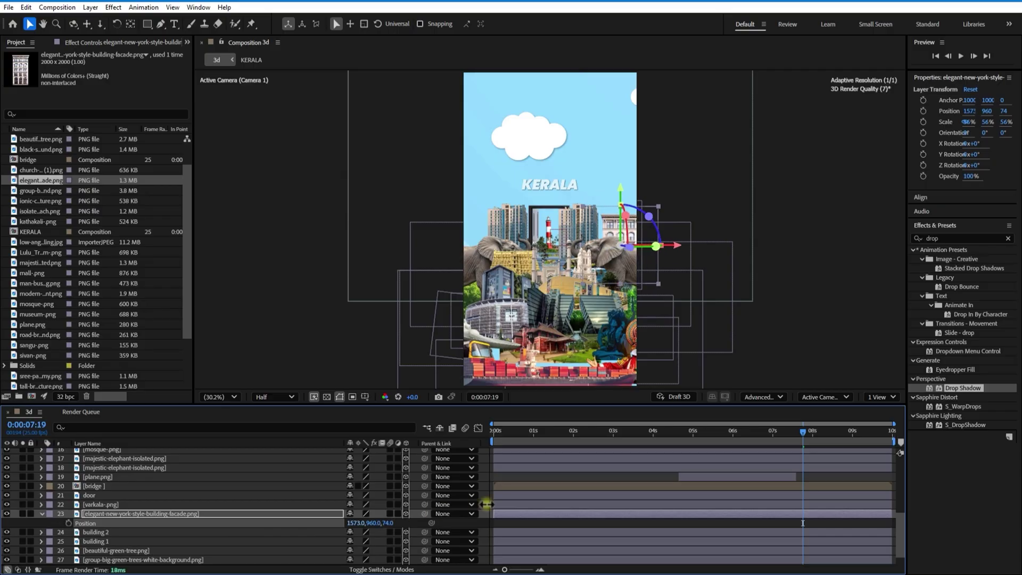
click(326, 515)
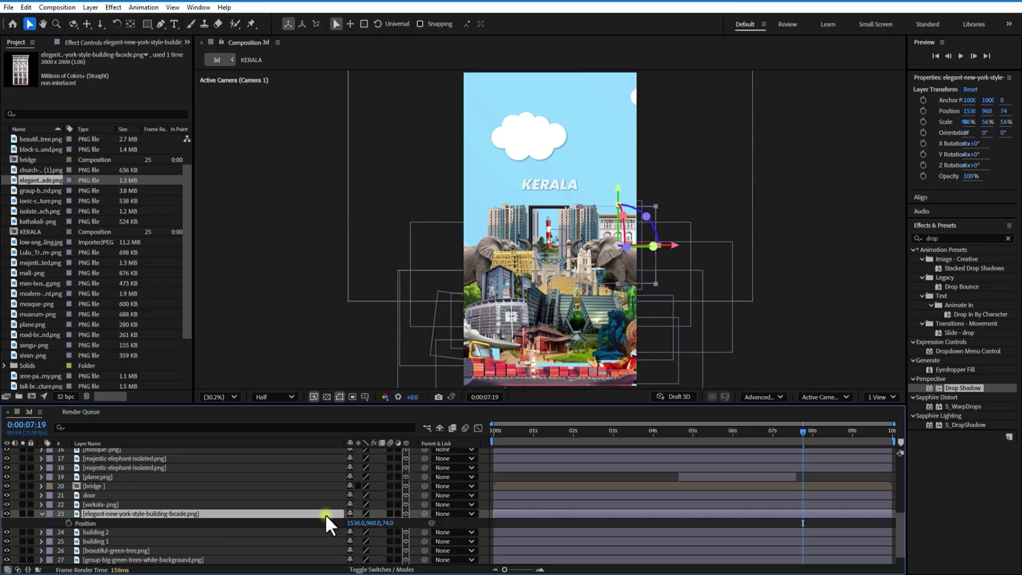
drag(374, 524, 335, 523)
key(p)
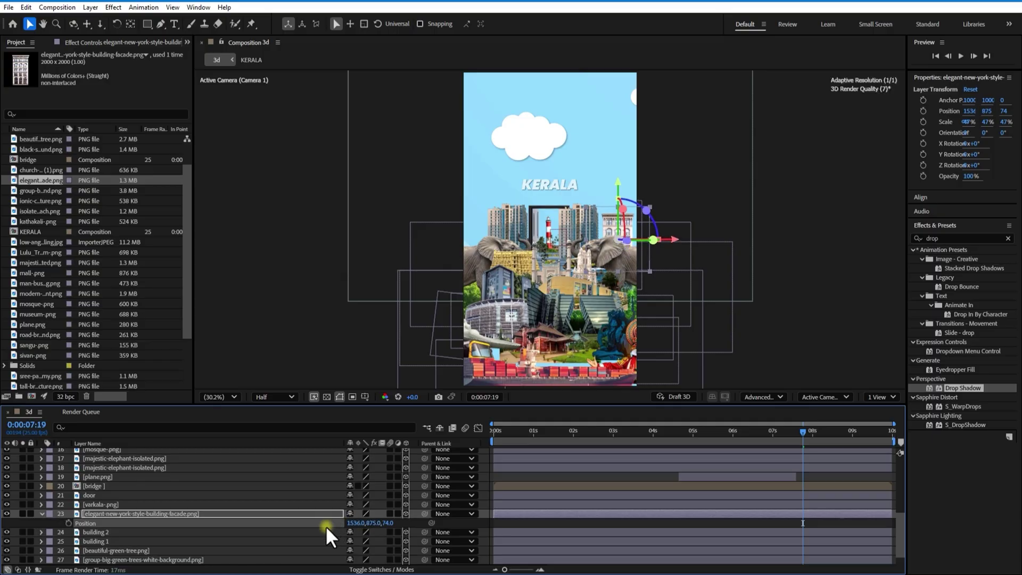
Duplicate the facade building layer, move the copy to X position -633, and check the layout near 0:00:09:17.
click(41, 514)
key(ctrl+d)
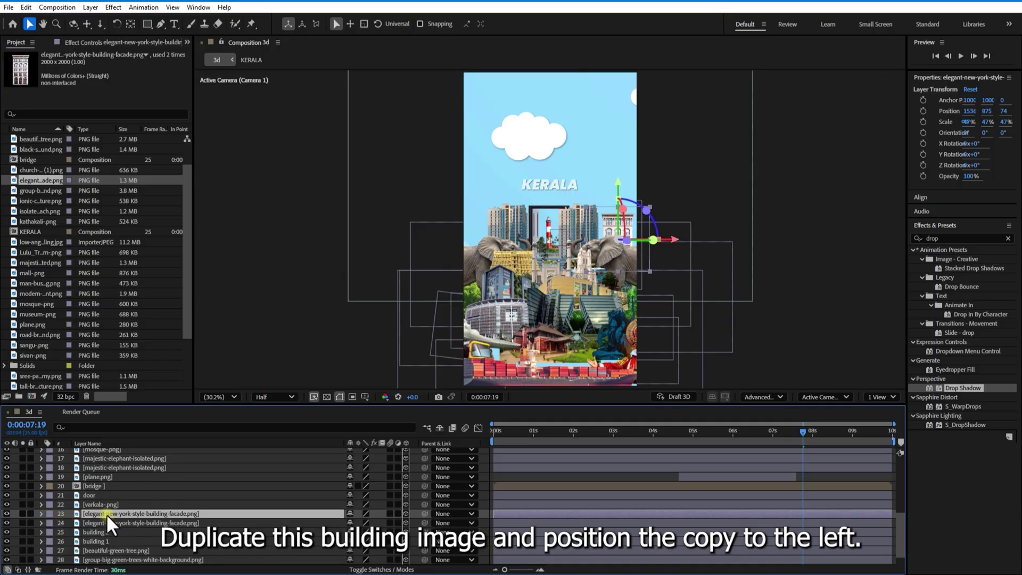
key(p)
drag(352, 523, 324, 524)
drag(819, 432, 883, 450)
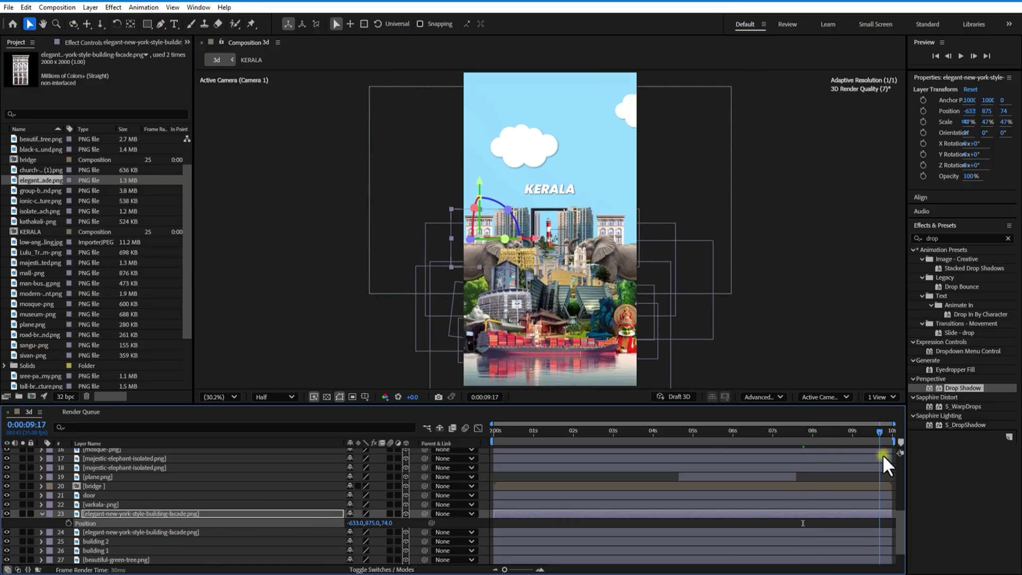
Enlarge the original right-hand facade building to 56% and reposition it to 1591, 934, 74.
click(182, 532)
key(s)
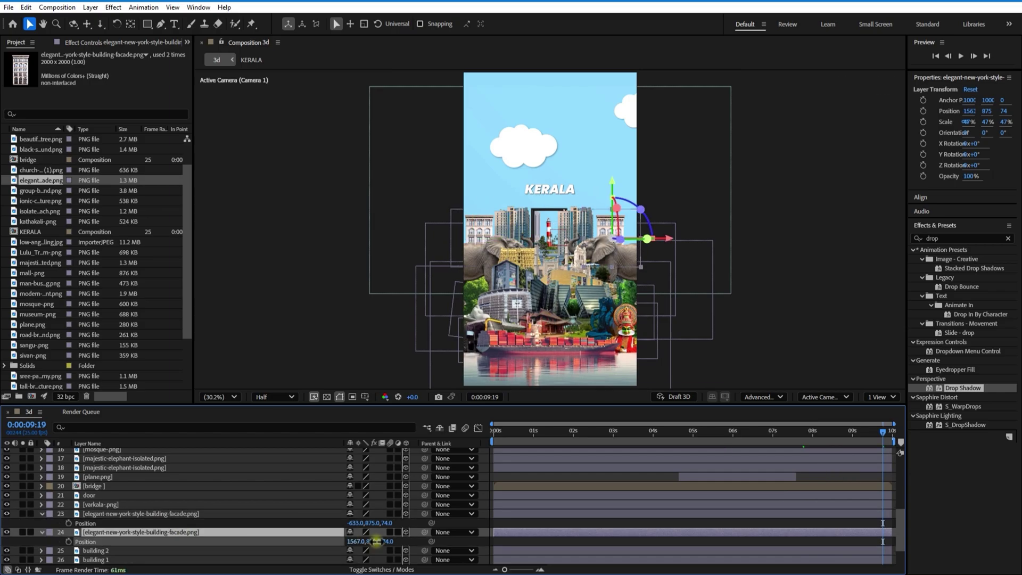
drag(354, 541, 295, 540)
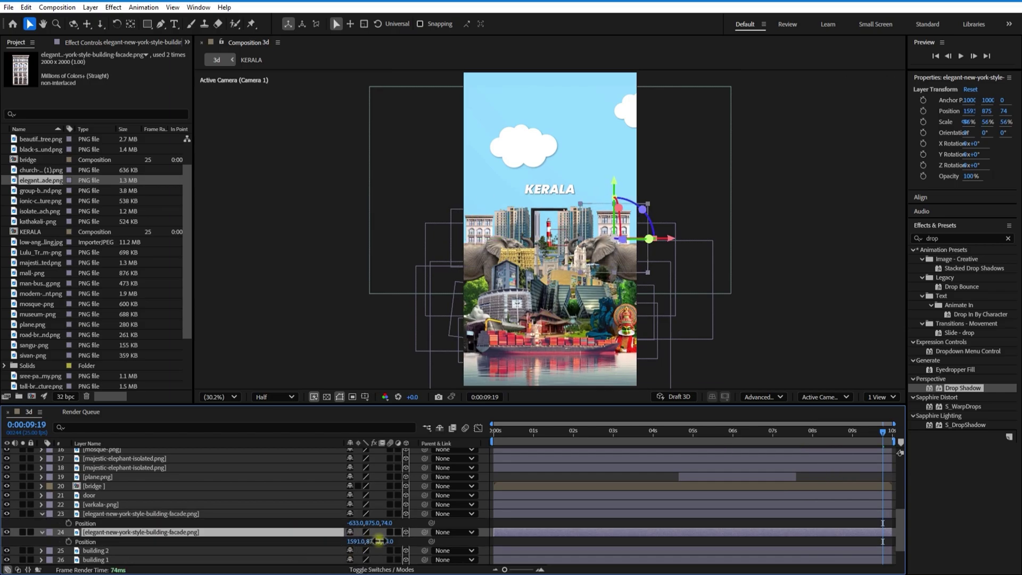
key(p)
drag(379, 541, 417, 542)
click(41, 522)
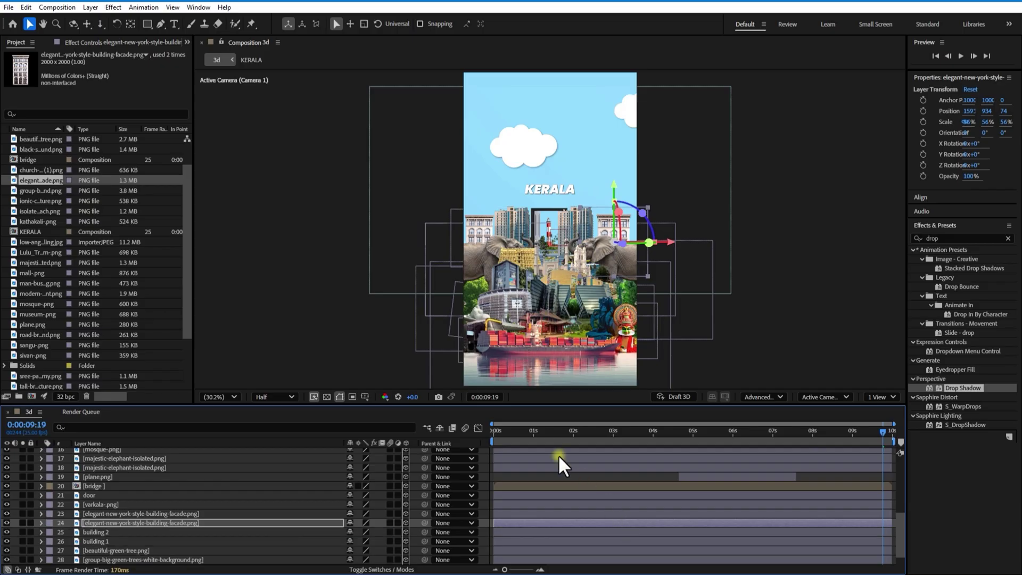
Preview the camera zoom-out animation with the two new facade buildings in place.
click(564, 431)
key(space)
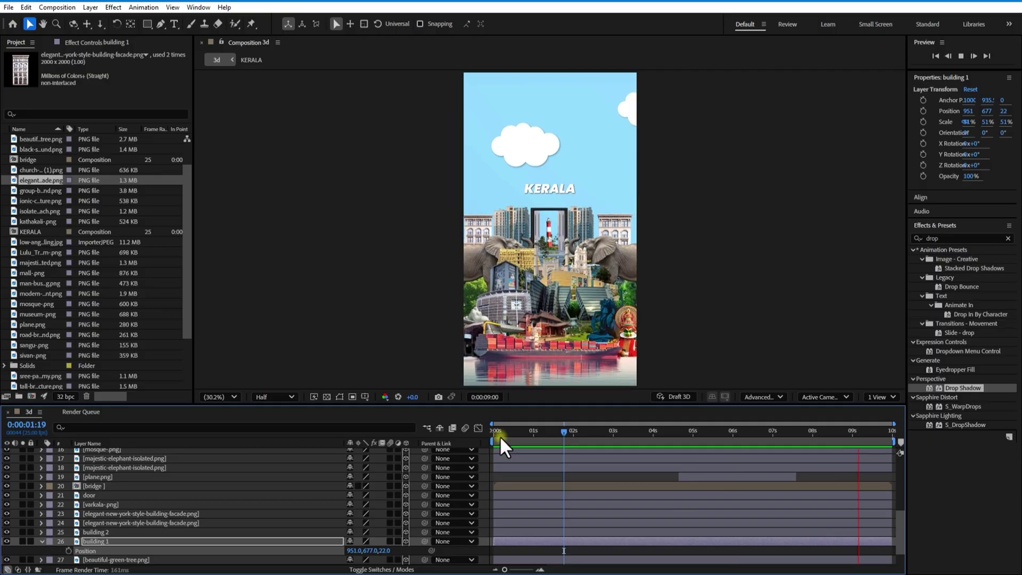
key(space)
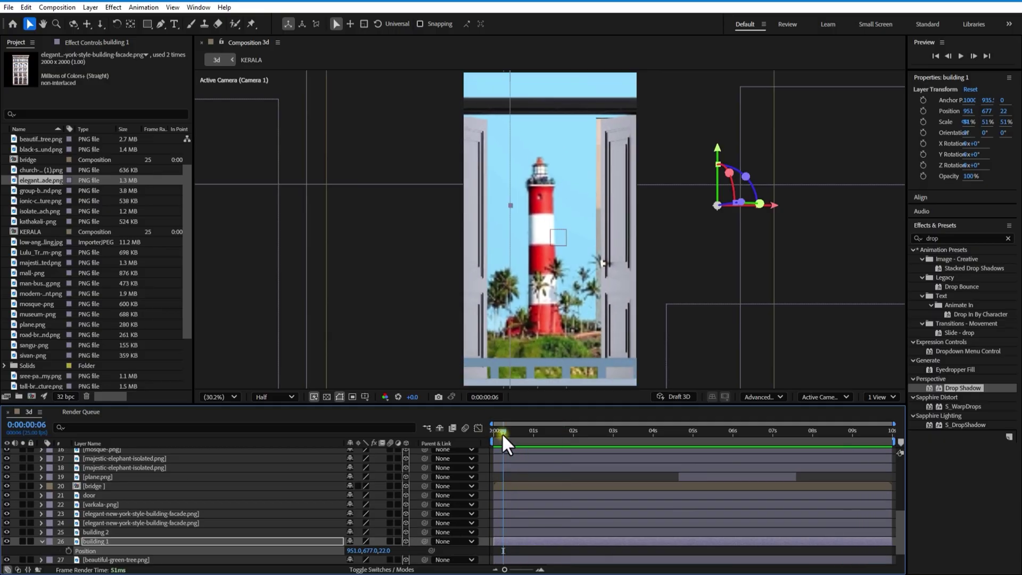
key(space)
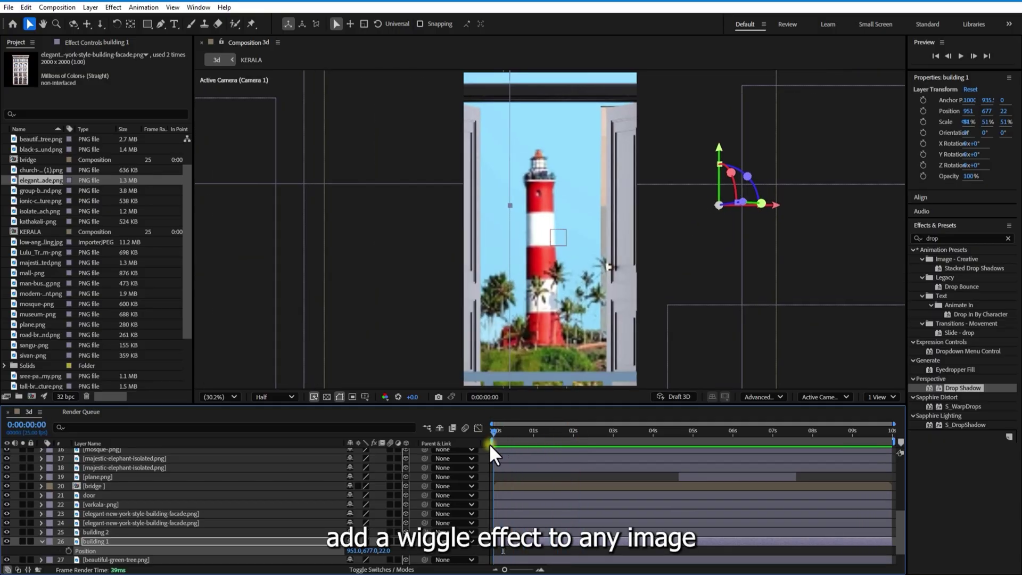
Add the expression wiggle(3,3) to the Position of the building 1 layer.
click(107, 541)
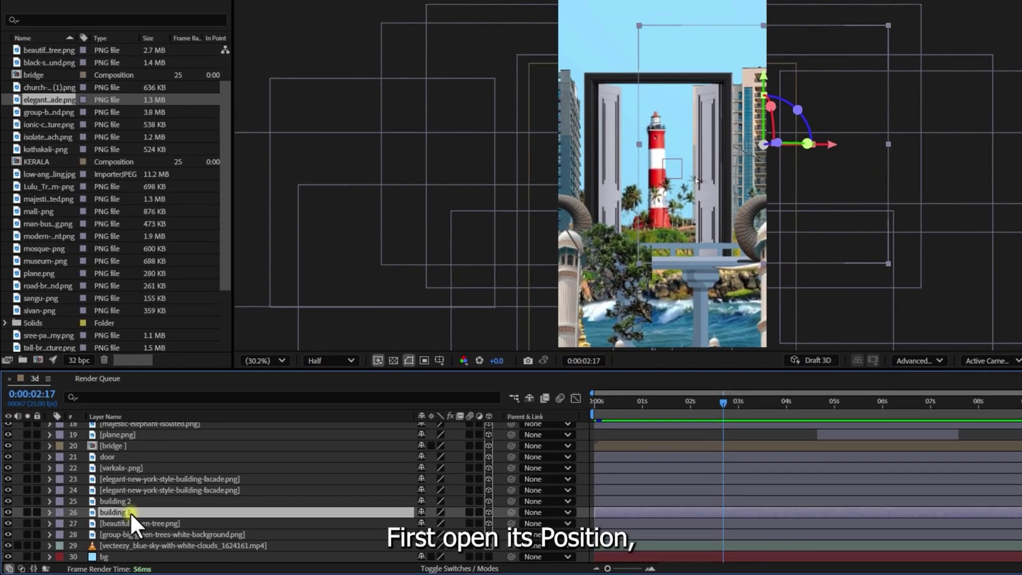
key(p)
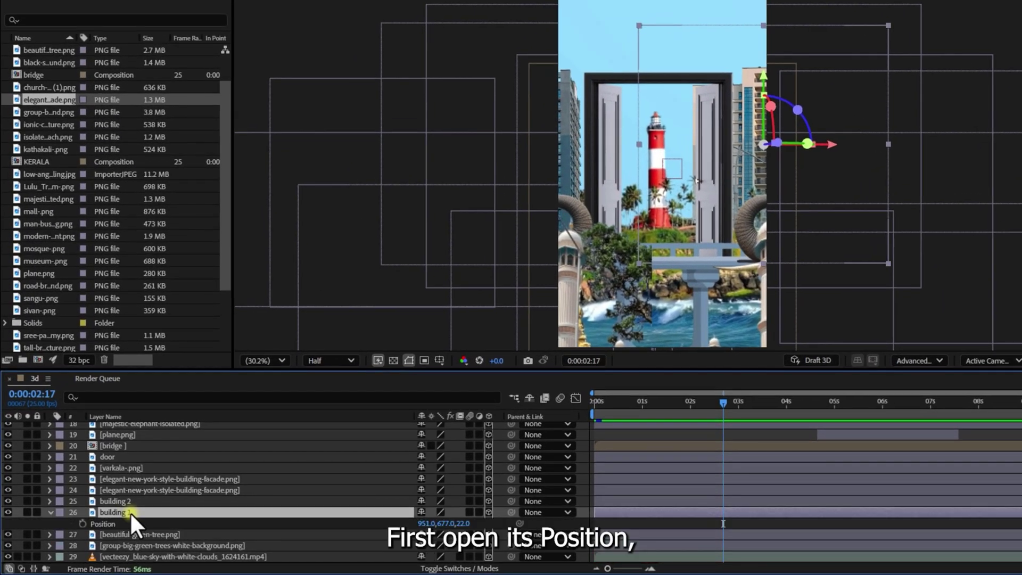
alt+click(83, 524)
text(wiggle)
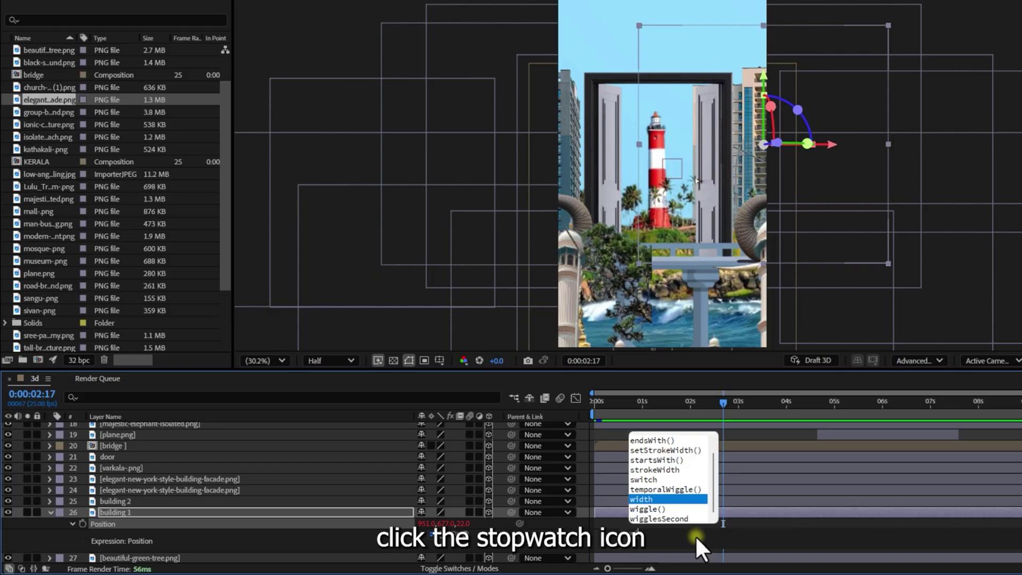
text((3)
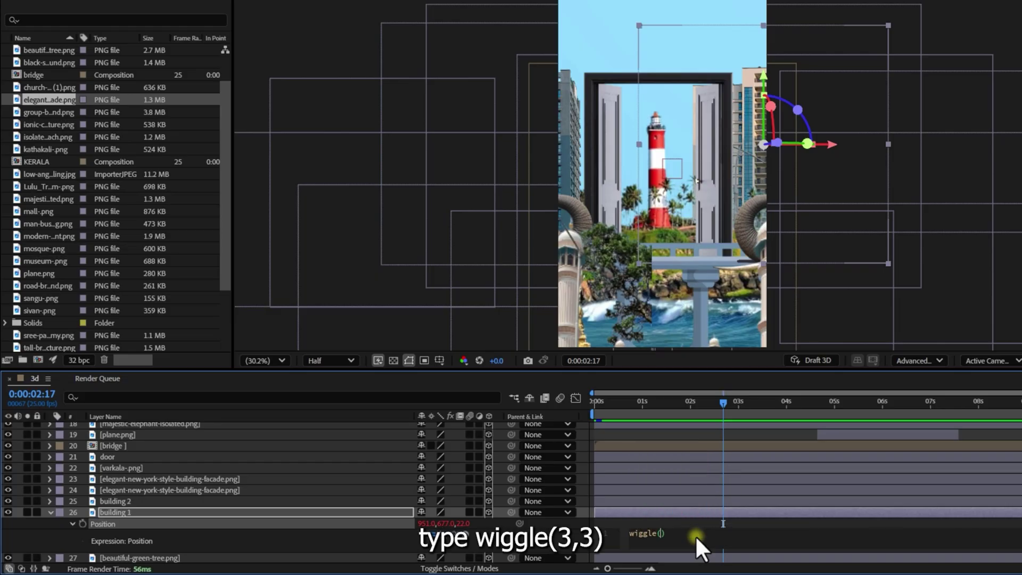
text(,3)
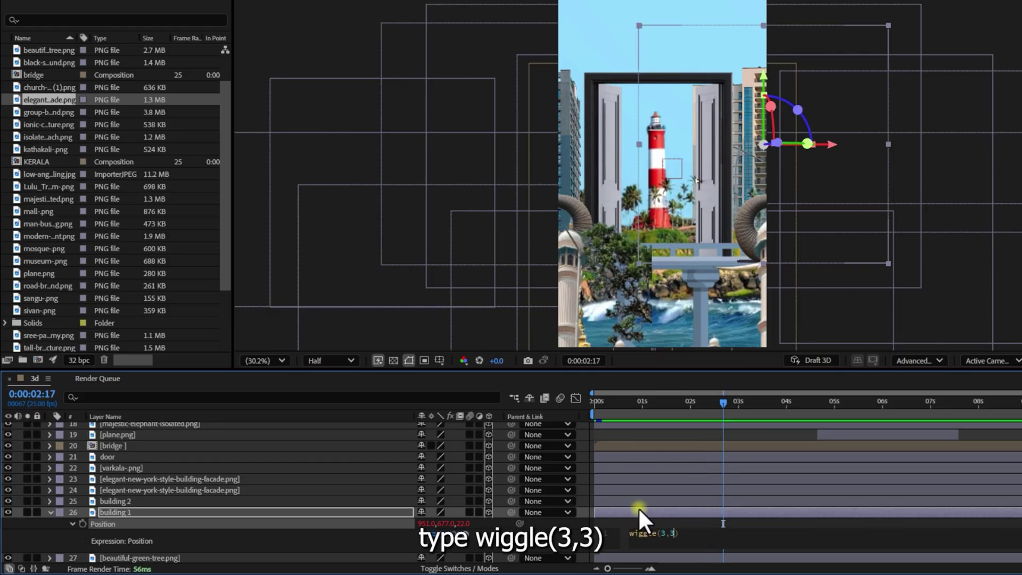
click(638, 509)
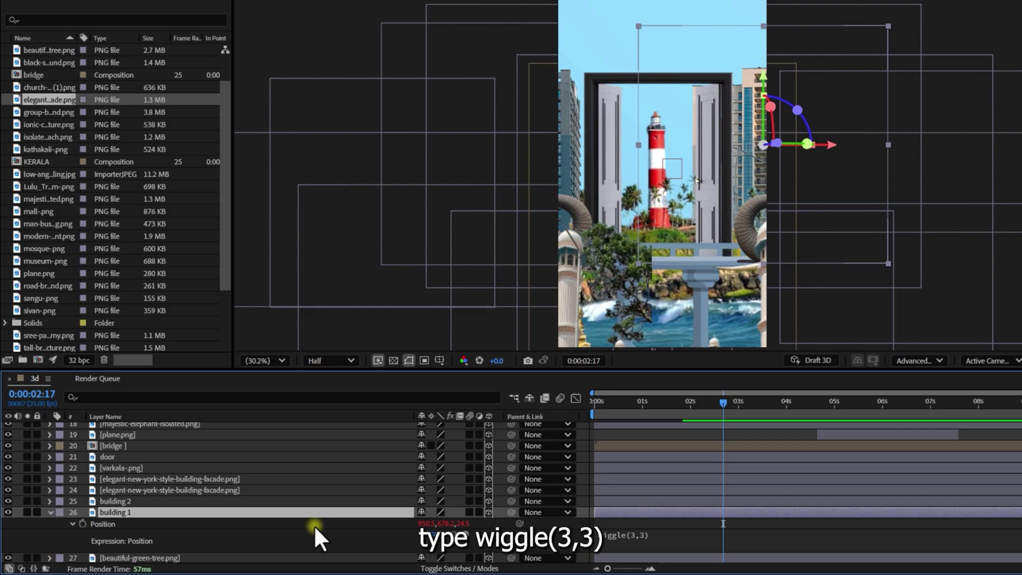
click(51, 511)
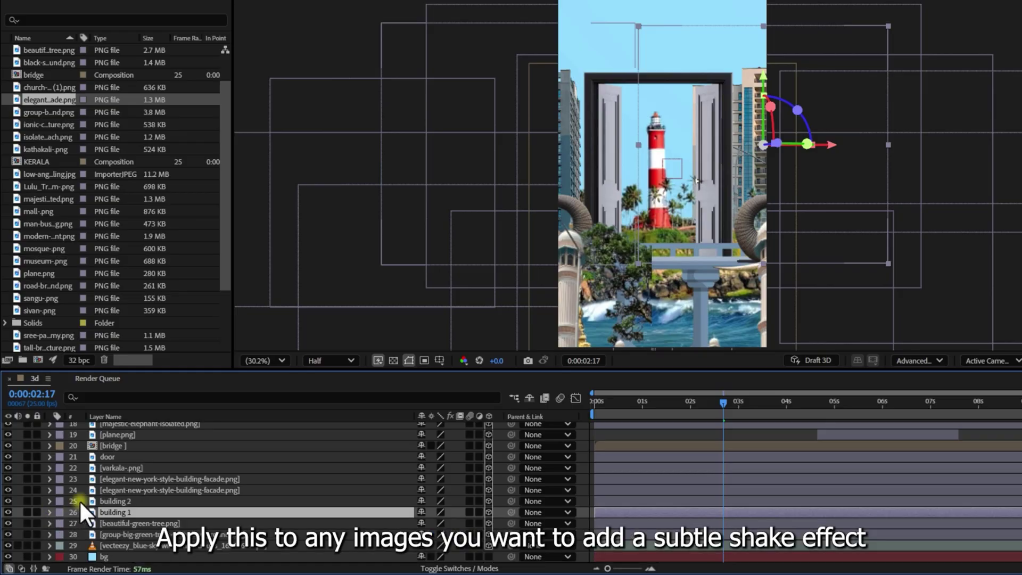
Add the expression wiggle(3,3) to the Position of the building 2 layer.
click(81, 501)
key(p)
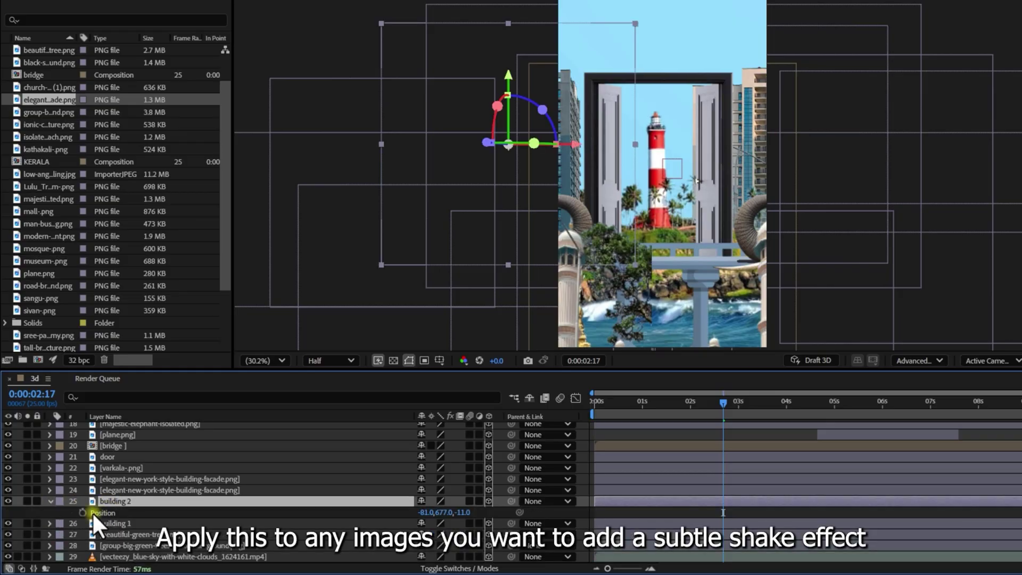
alt+click(83, 512)
text(wi)
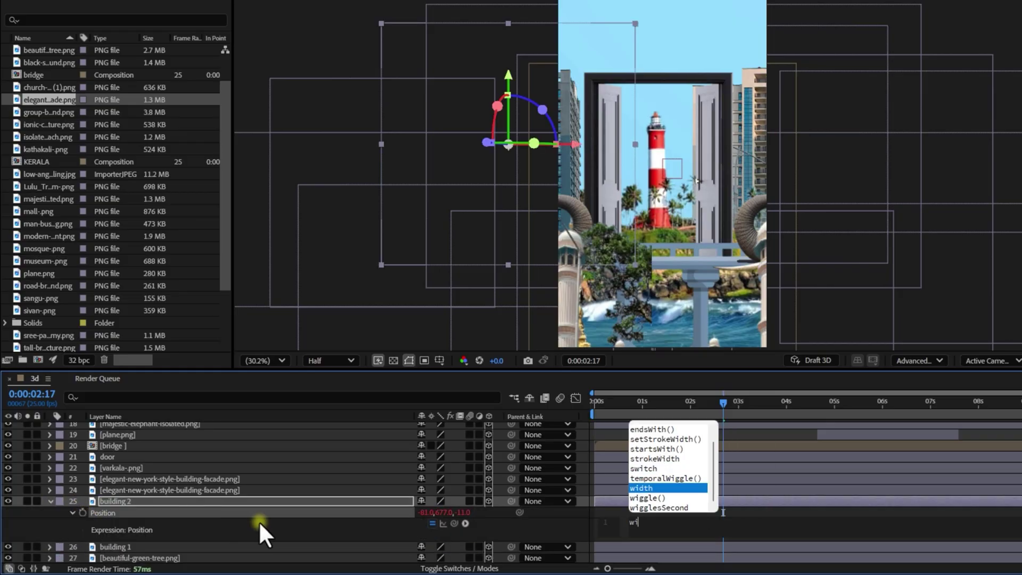
text(ggle(3,3)
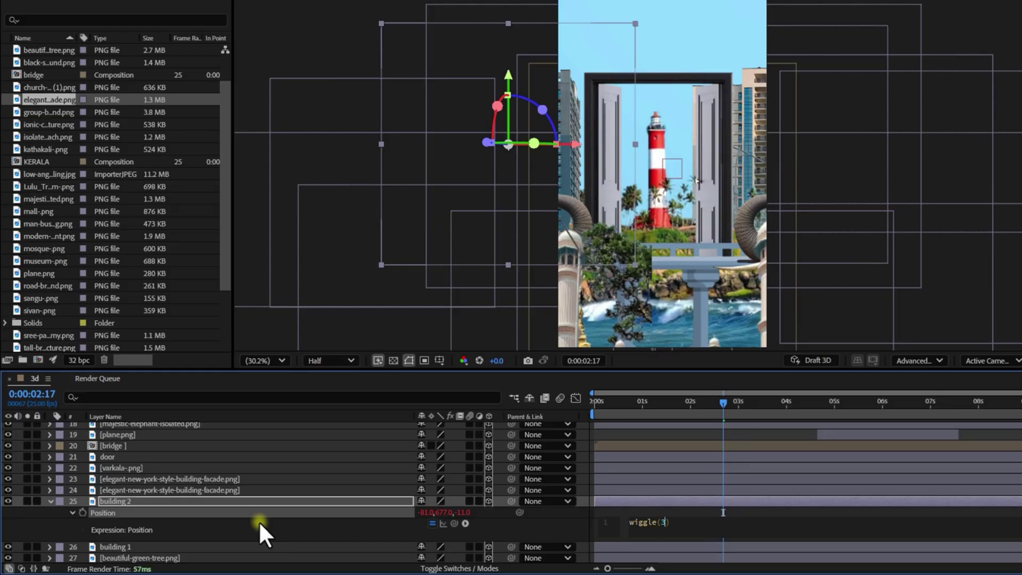
click(49, 500)
Add the expression wiggle(3,3) to the Position of the original right-hand facade building on layer 24.
click(123, 491)
key(p)
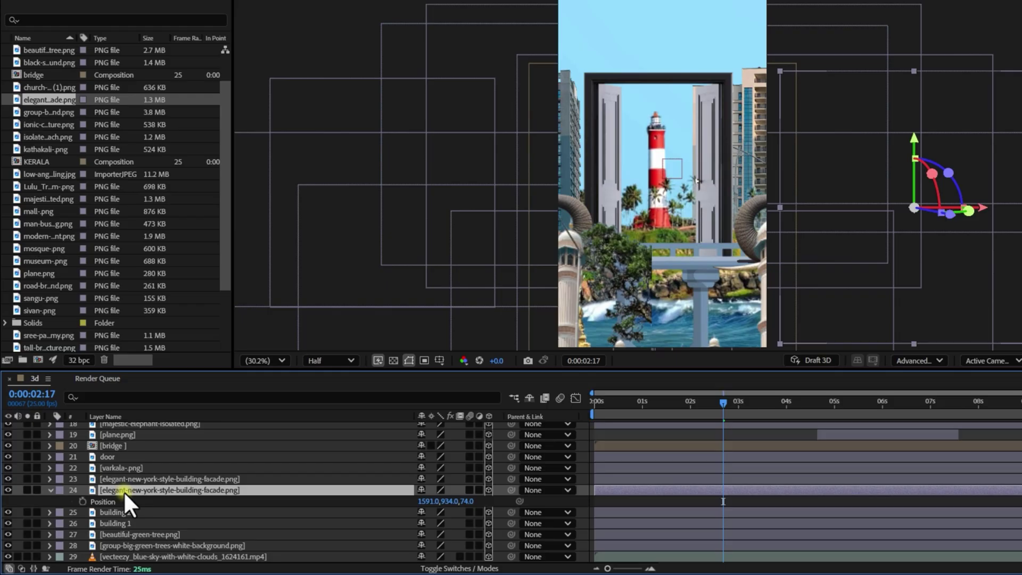
alt+click(81, 502)
text(wig)
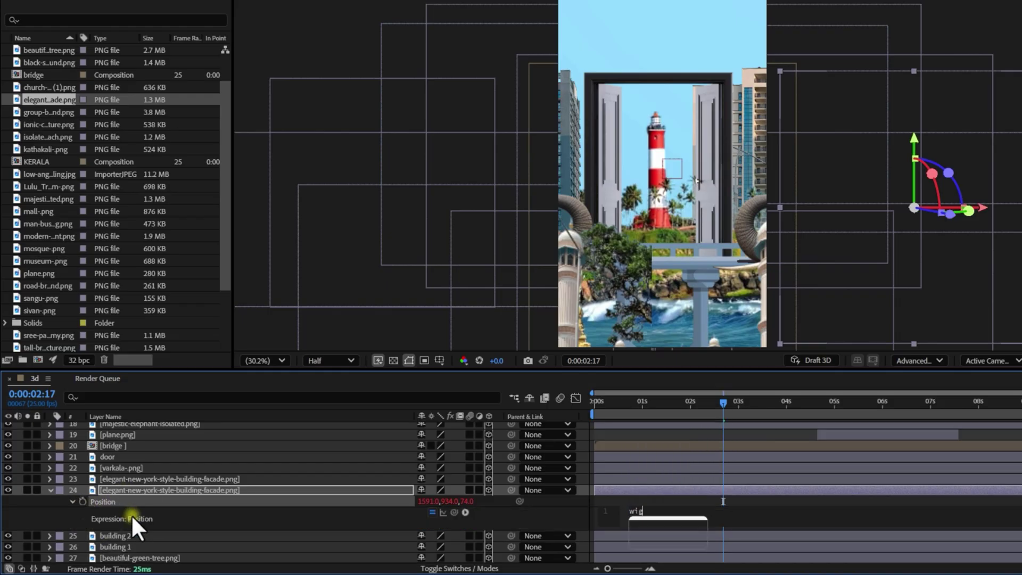
text(gle)
key(Return)
text(3,)
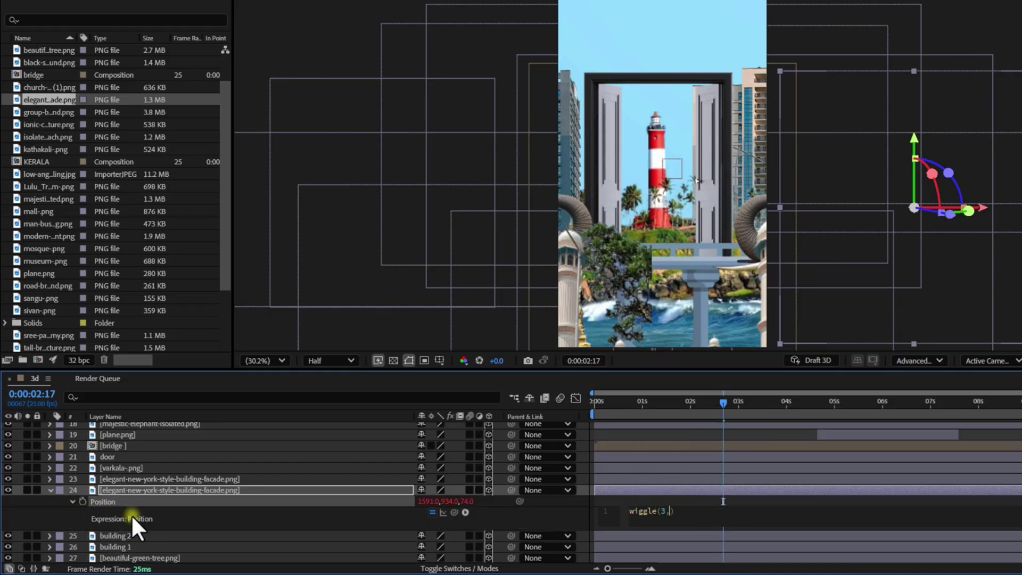
text(3)
click(139, 490)
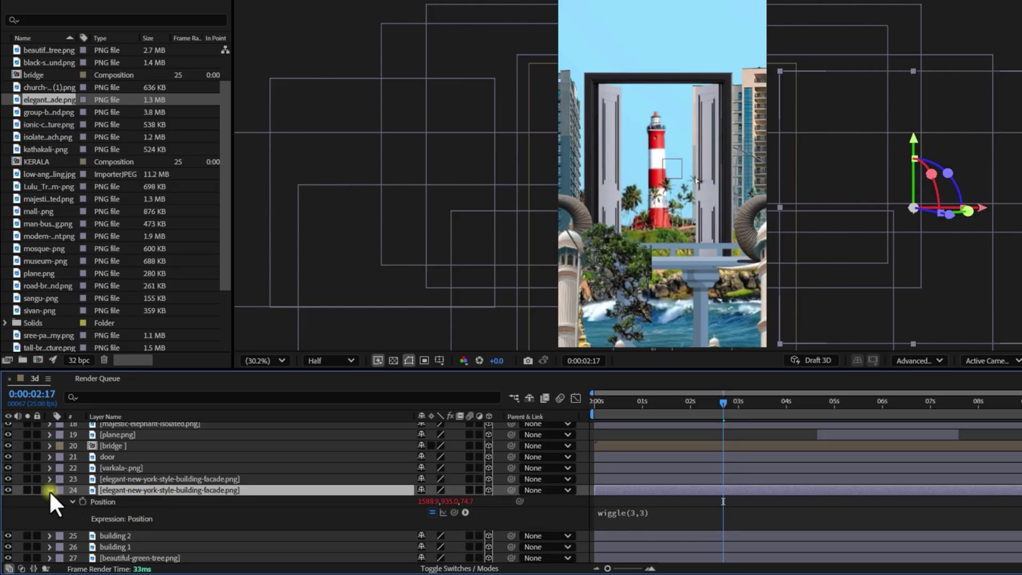
click(49, 491)
Add the expression wiggle(3,3) to the Position of the duplicated left-hand facade building on layer 23.
click(127, 477)
key(p)
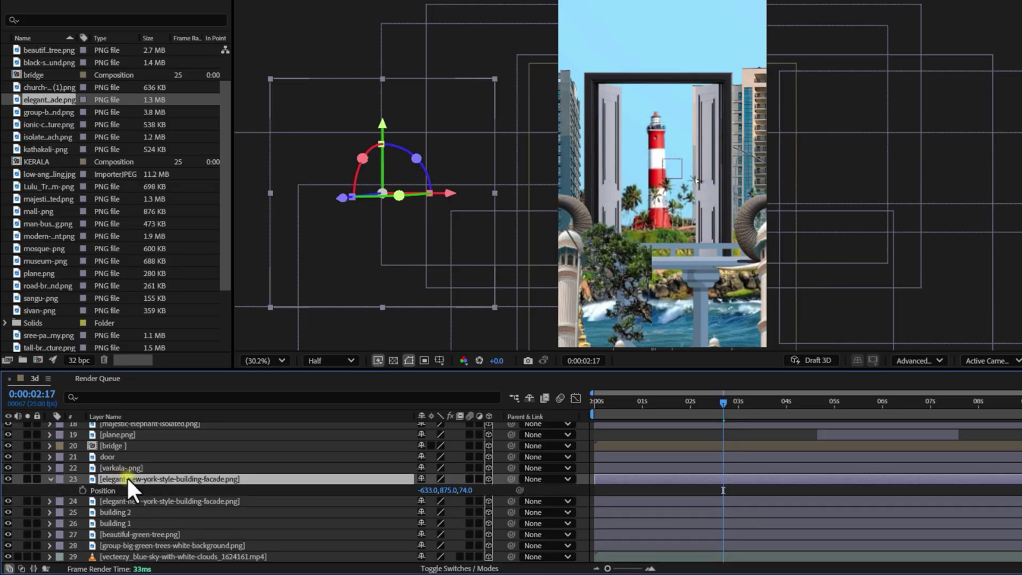
alt+click(81, 491)
text(wi)
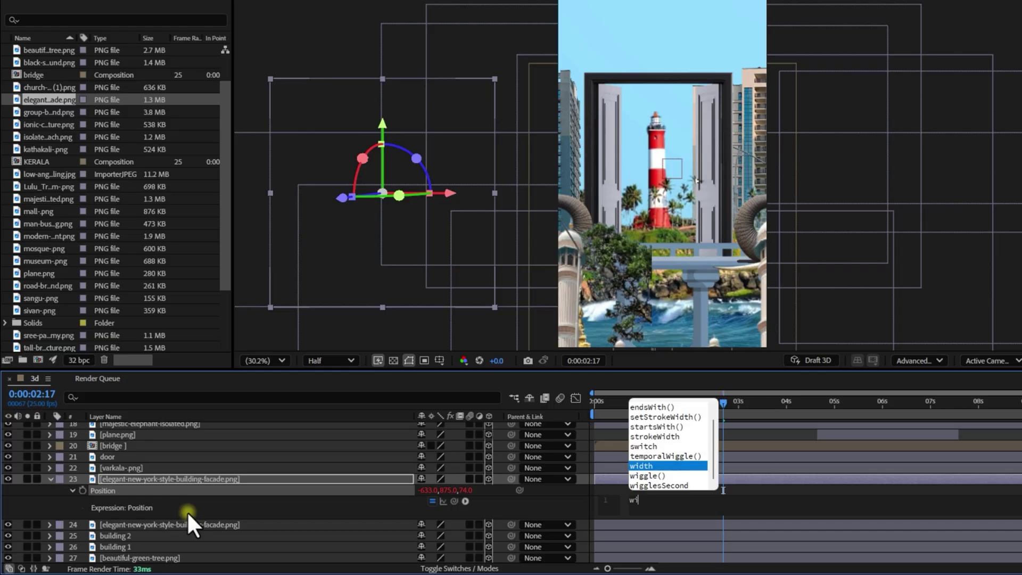
text(ggle(3,3)
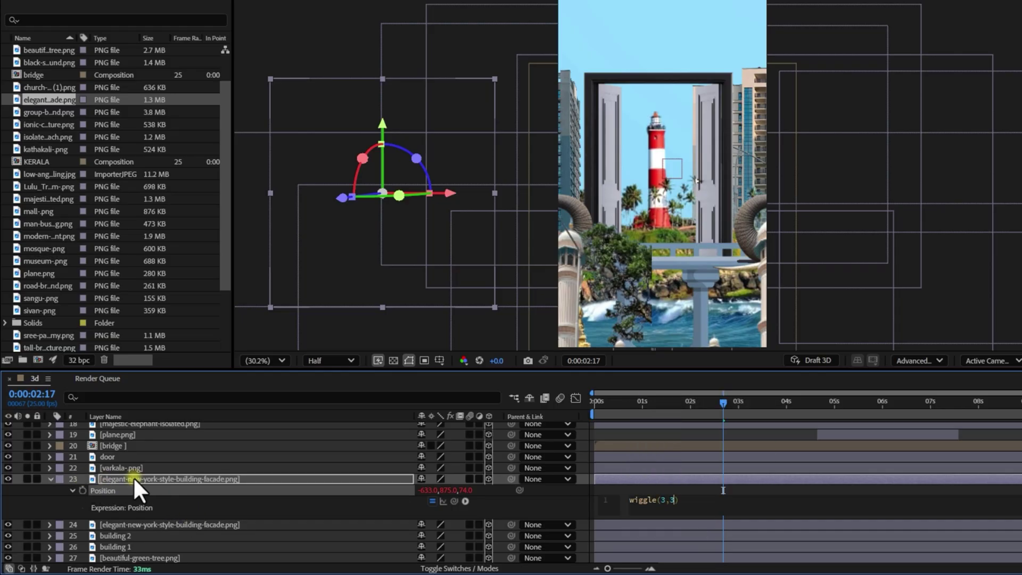
click(133, 477)
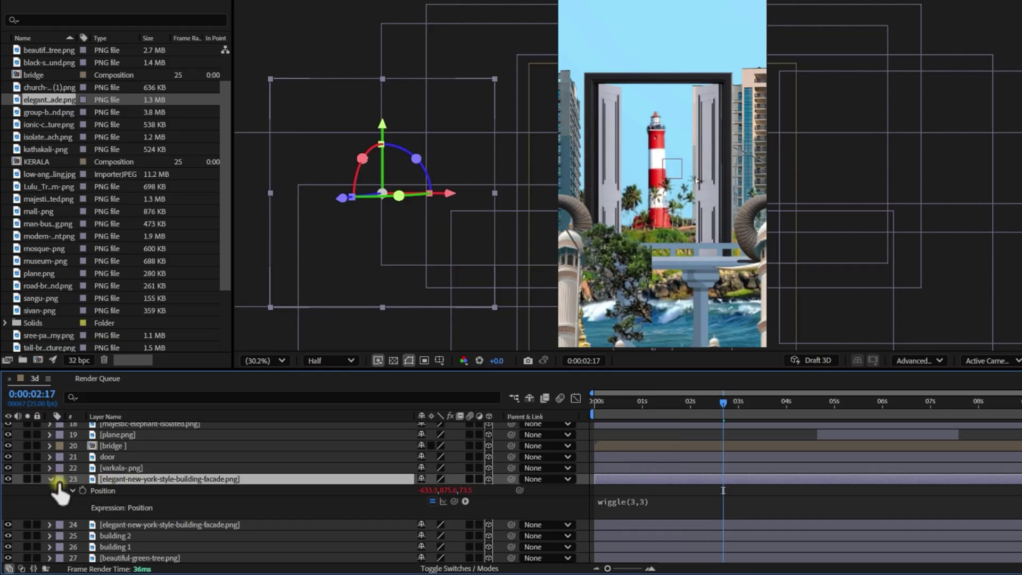
click(49, 478)
Apply the wiggle(3,3) Position expression to the layer 18 elephant and auto.png as well, and preview the composition from the start.
click(111, 456)
click(135, 446)
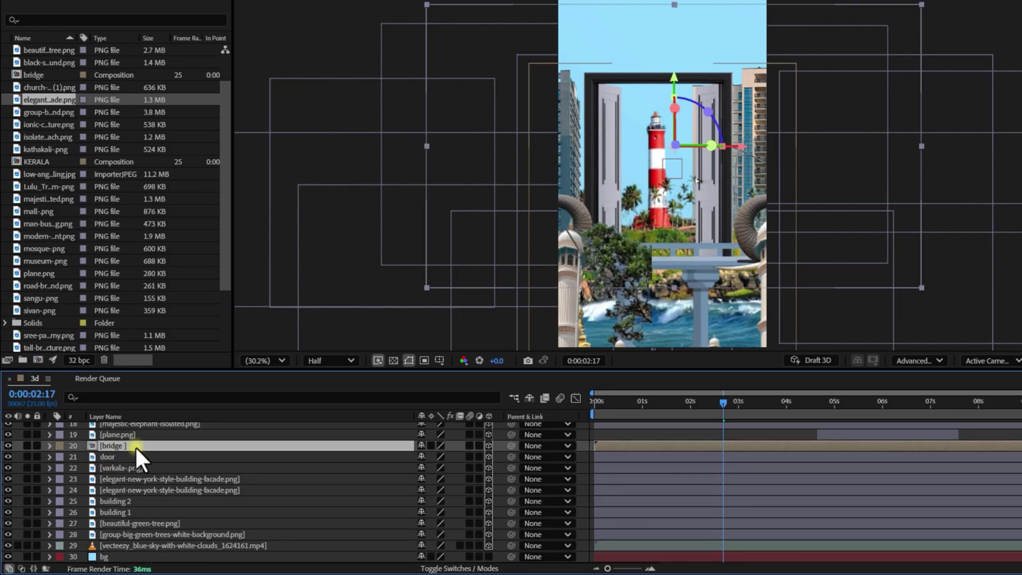
click(129, 435)
scroll(155, 471, up, 3)
click(147, 455)
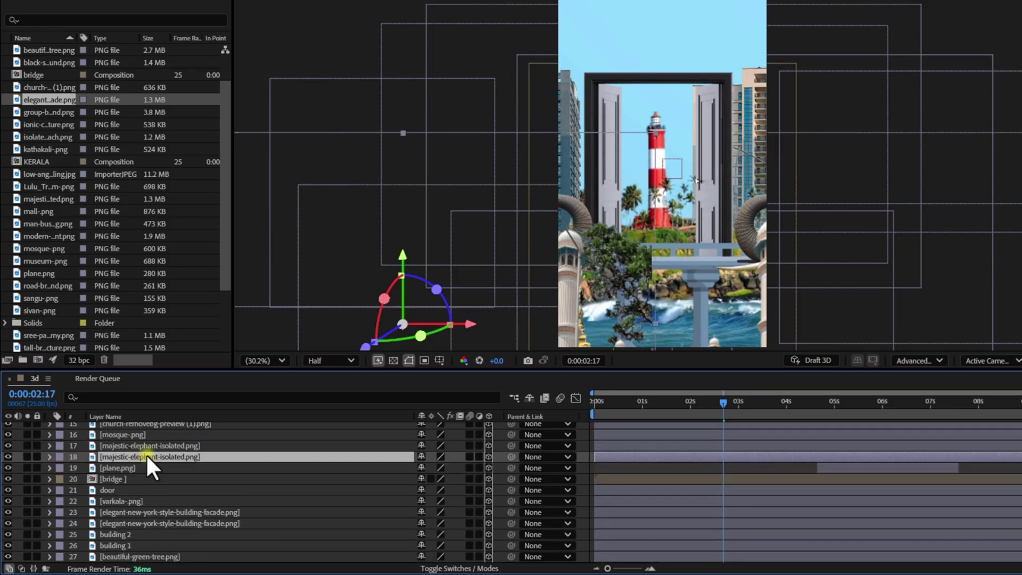
key(p)
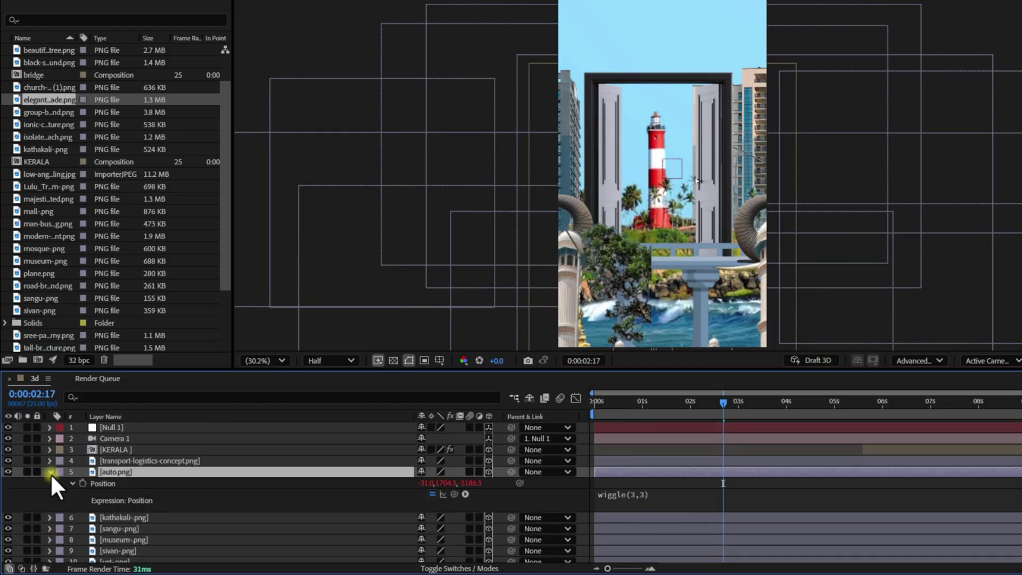
click(50, 473)
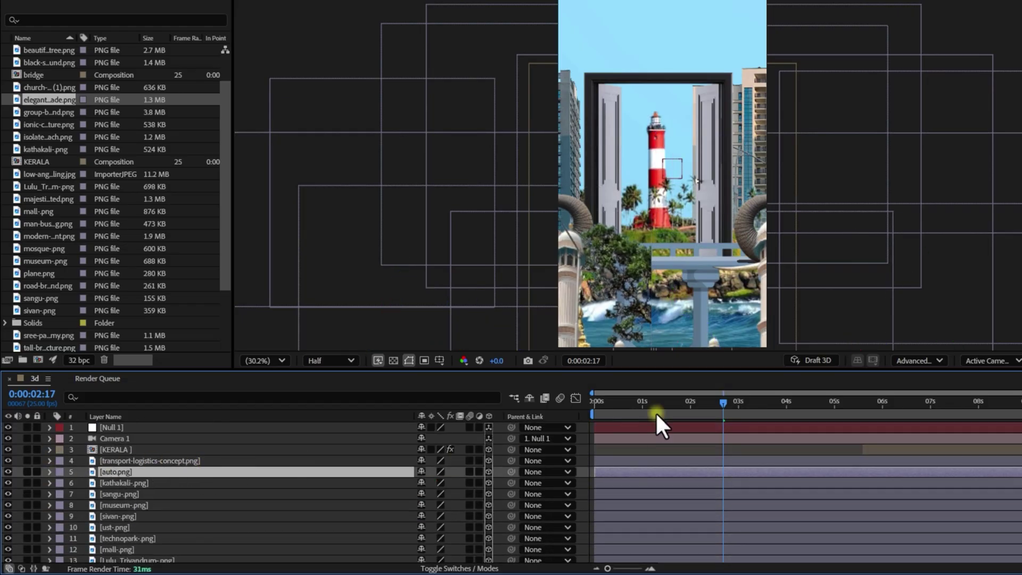
drag(720, 401, 593, 403)
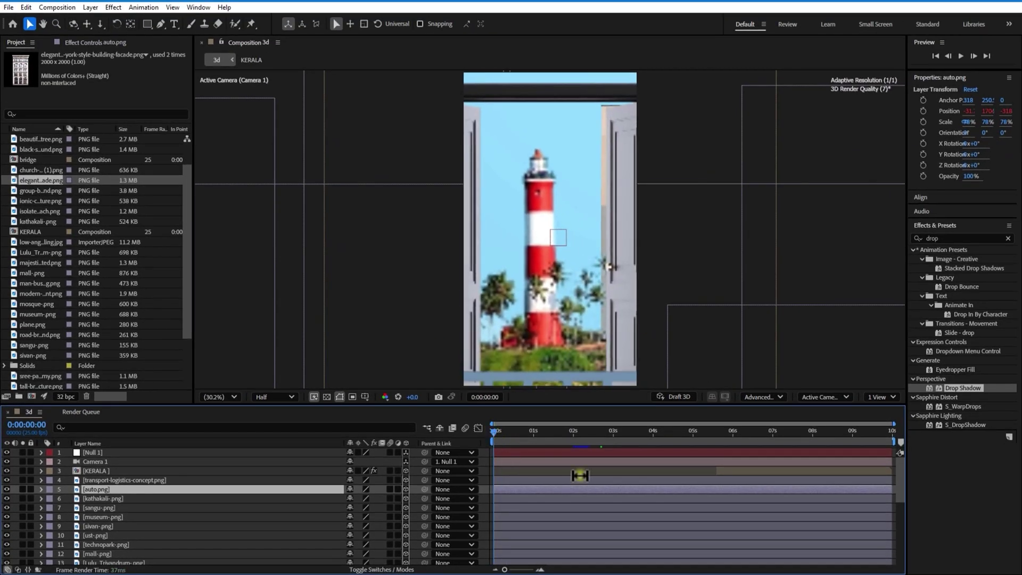
key(space)
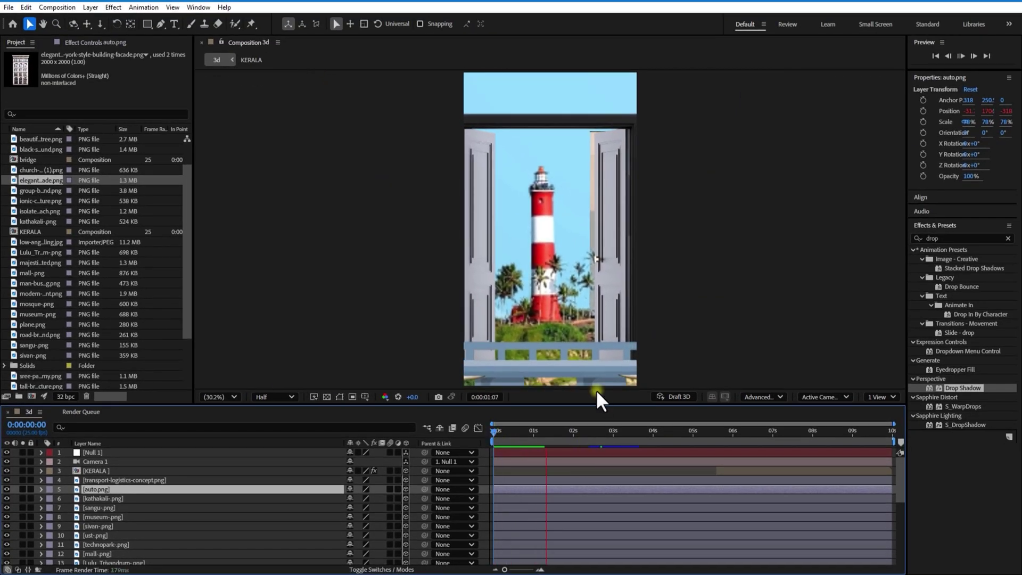